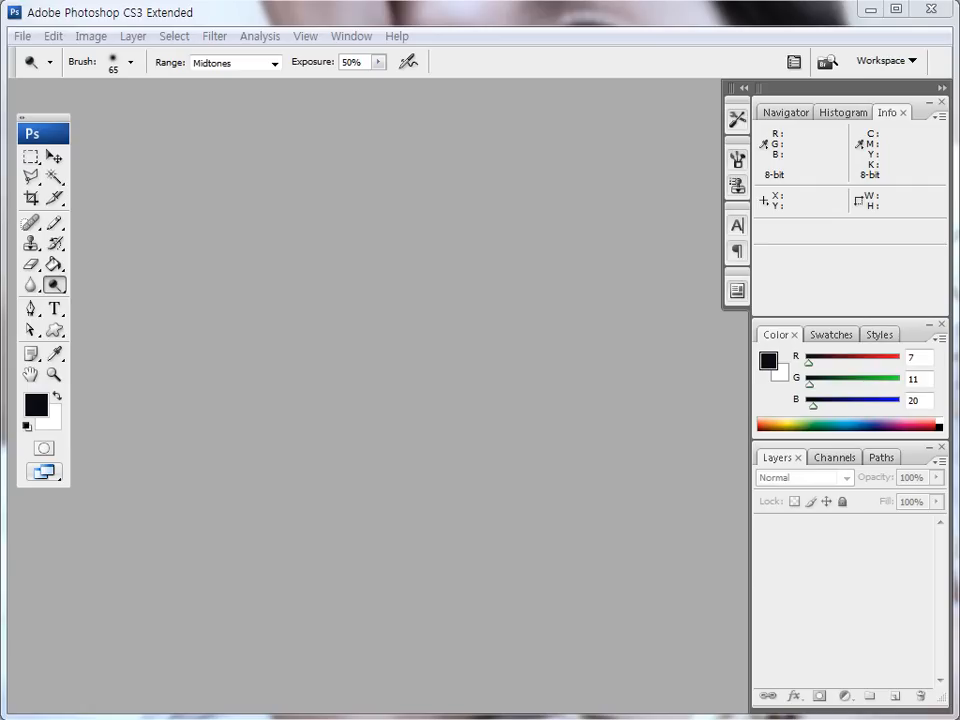
- Open the bbosasi image from the Lesson32 folder, shift its window aside and activate the Move tool
left_click(22, 36)
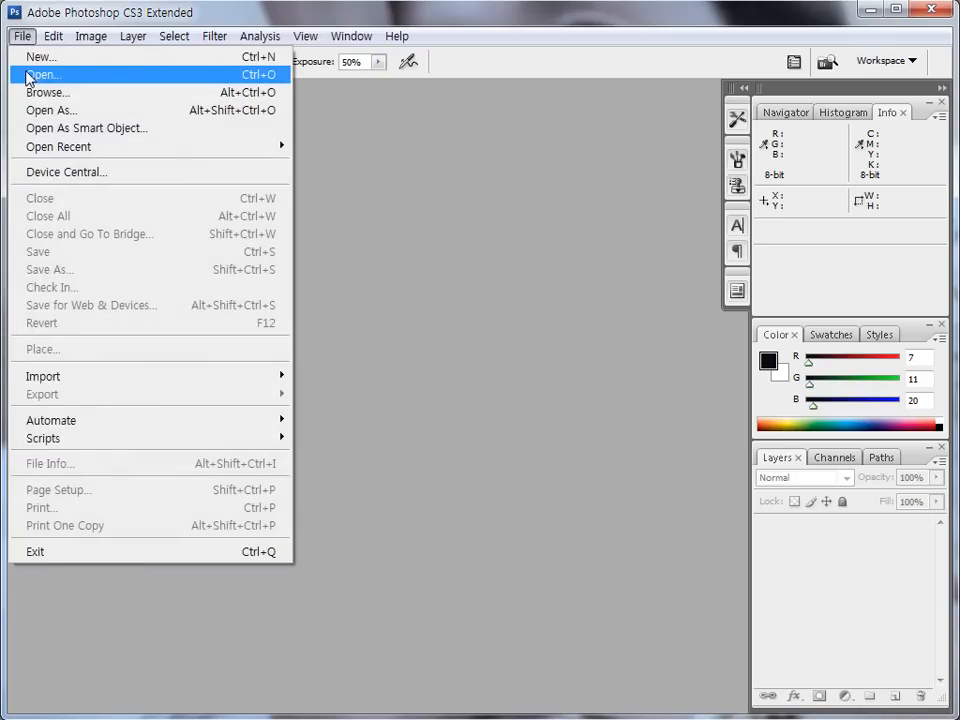
left_click(30, 73)
left_click(436, 245)
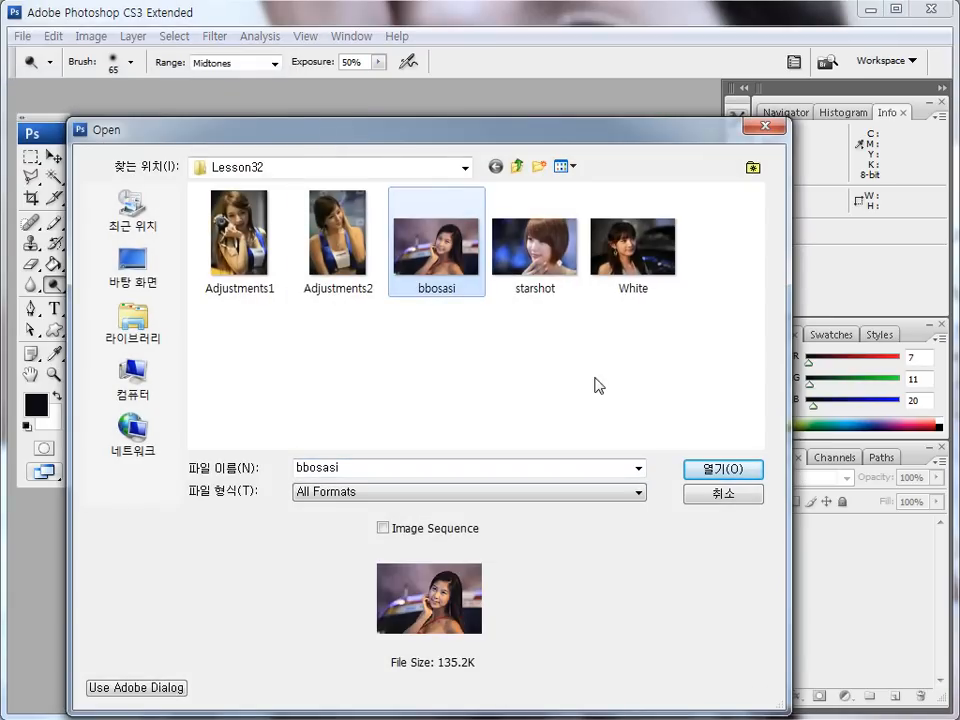
left_click(720, 468)
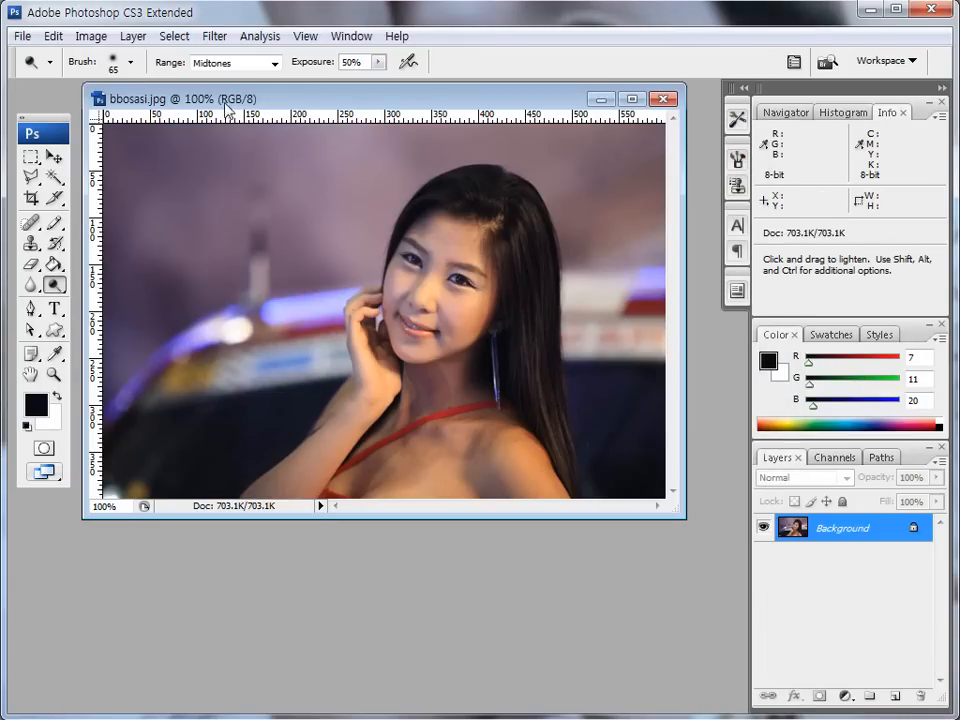
left_click_drag(224, 108, 118, 108)
left_click(54, 157)
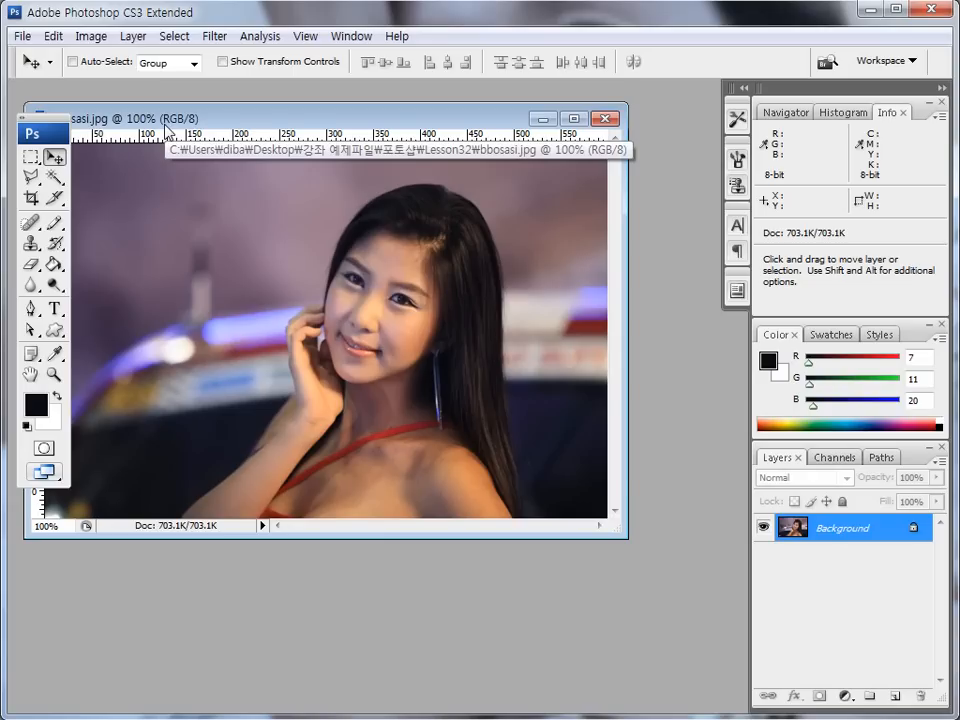
- Duplicate the bbosasi image as a new document named 보정후
mouse_move(184, 103)
left_mouse_down()
mouse_move(172, 108)
mouse_move(305, 120)
mouse_move(180, 104)
mouse_move(252, 122)
left_mouse_up()
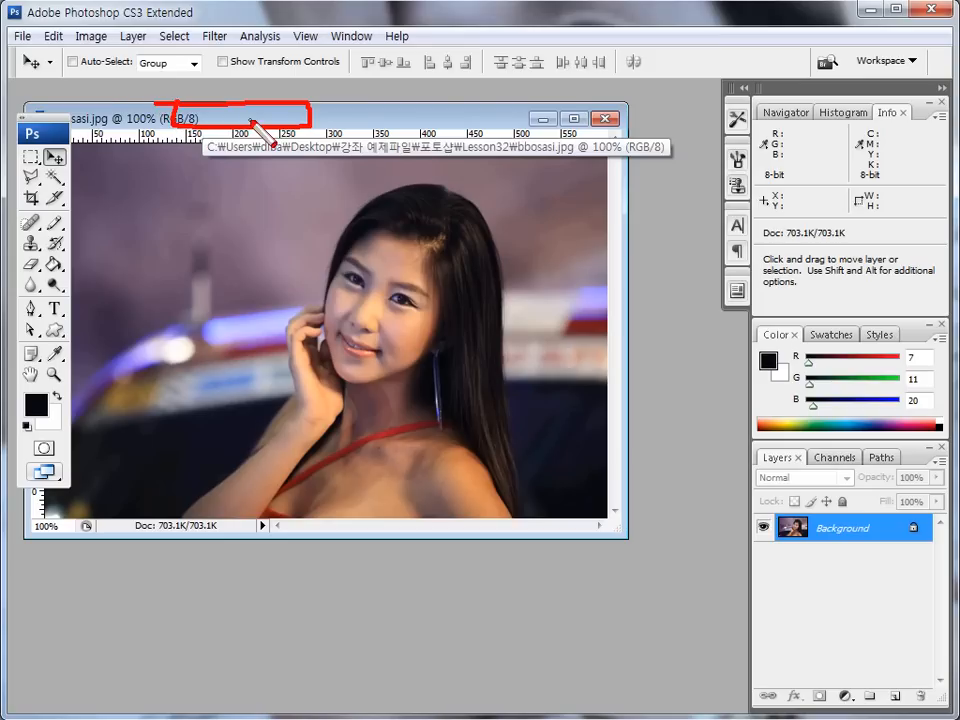
right_click(253, 121)
left_click(312, 126)
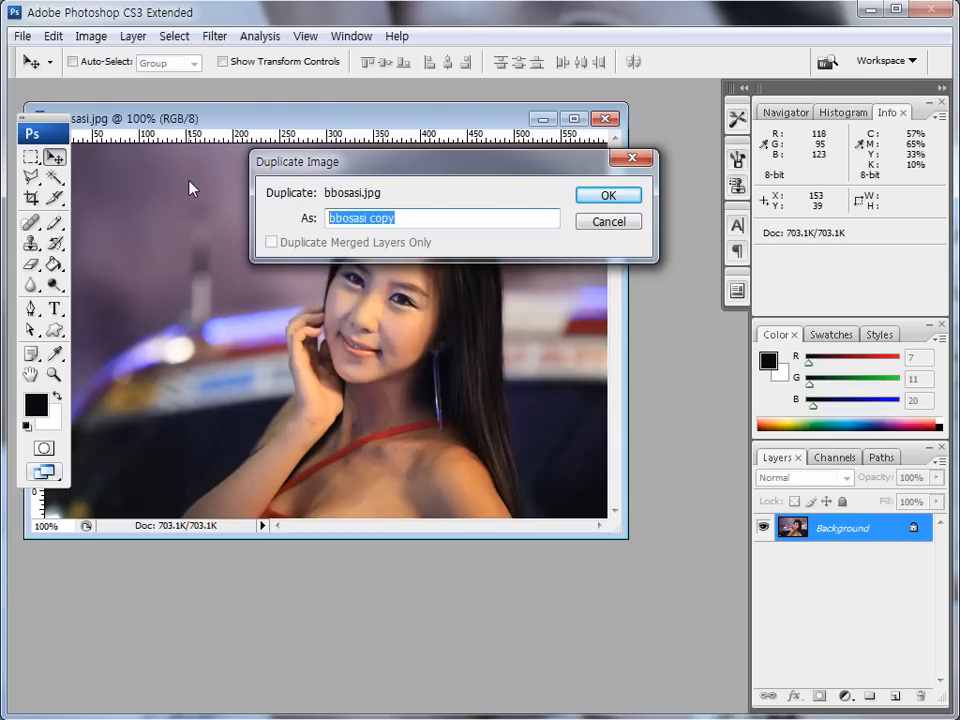
type("보정후")
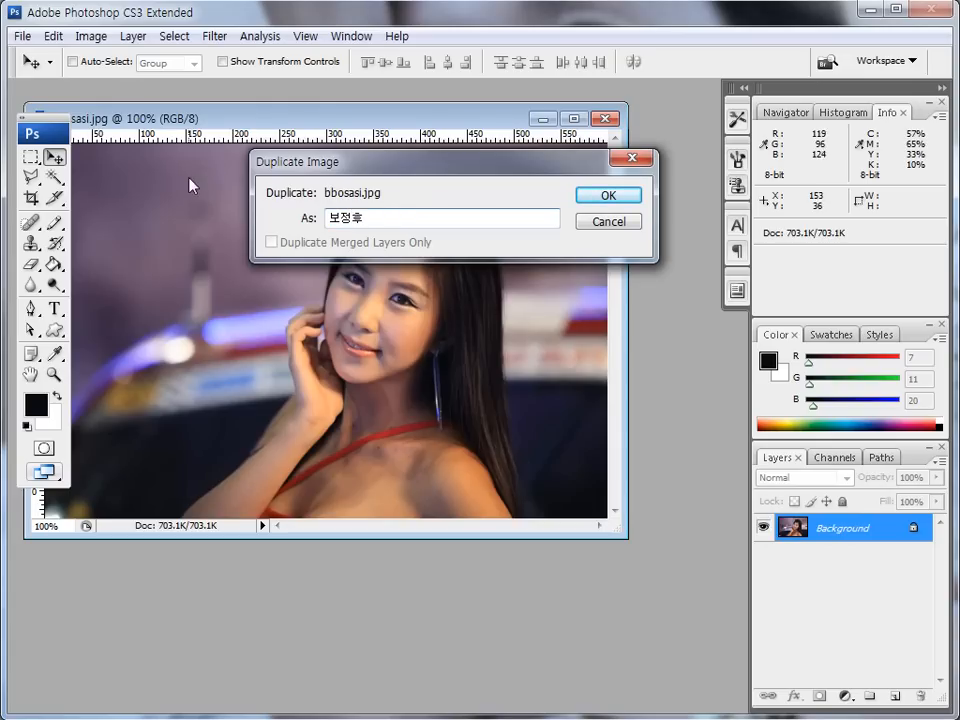
left_click(592, 197)
- Arrange the original and 보정후 image windows side by side so the face is visible in both
left_click_drag(162, 104, 450, 108)
left_click_drag(390, 122, 193, 129)
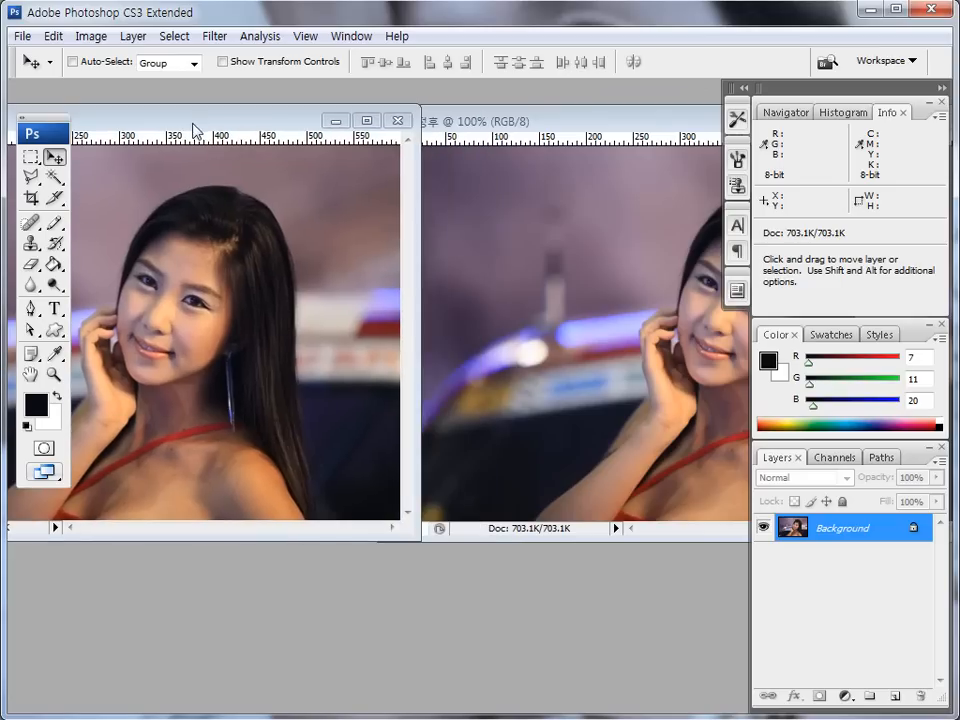
left_click_drag(594, 128, 417, 124)
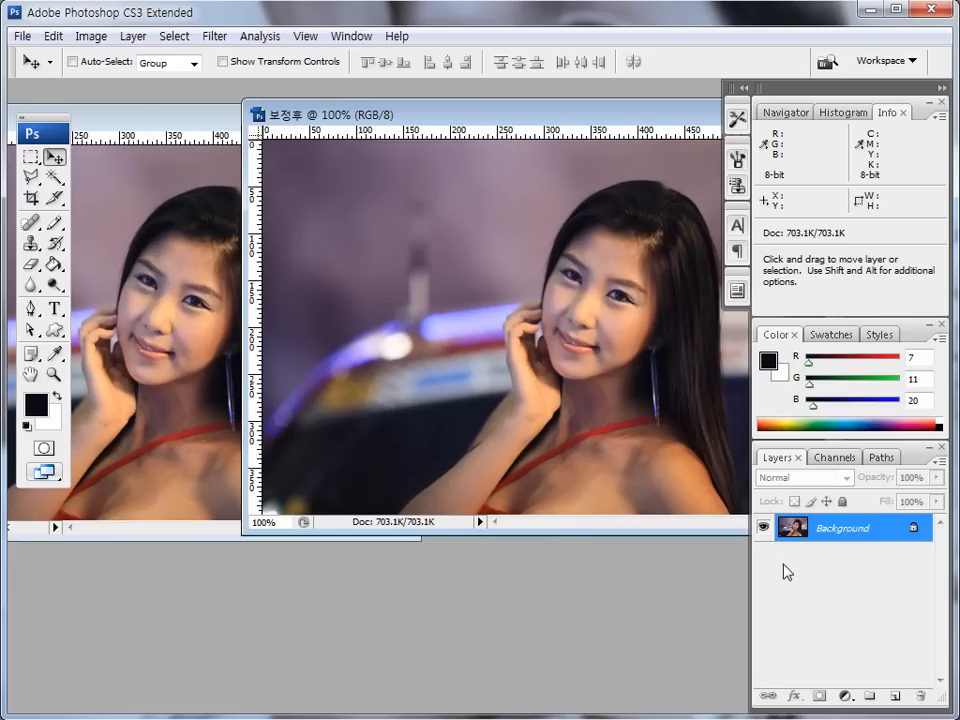
key("ctrl+shift+d")
mouse_move(853, 540)
left_mouse_down()
mouse_move(844, 511)
mouse_move(834, 538)
left_mouse_up()
key("Escape")
mouse_move(829, 540)
left_mouse_down()
mouse_move(879, 507)
mouse_move(852, 546)
mouse_move(850, 538)
mouse_move(878, 567)
mouse_move(900, 701)
left_mouse_up()
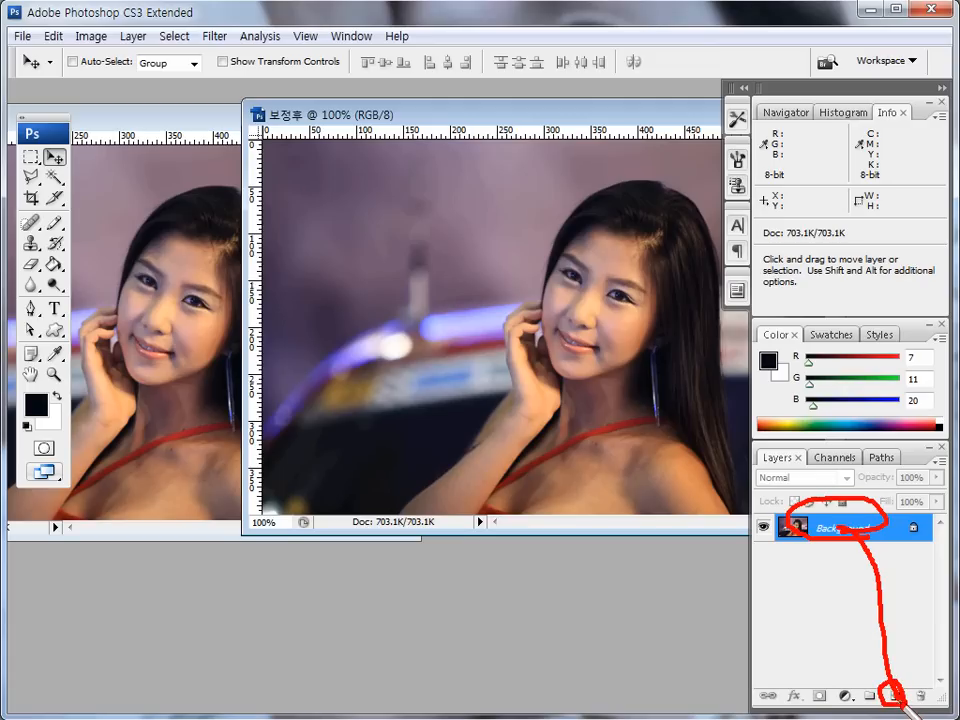
key("Escape")
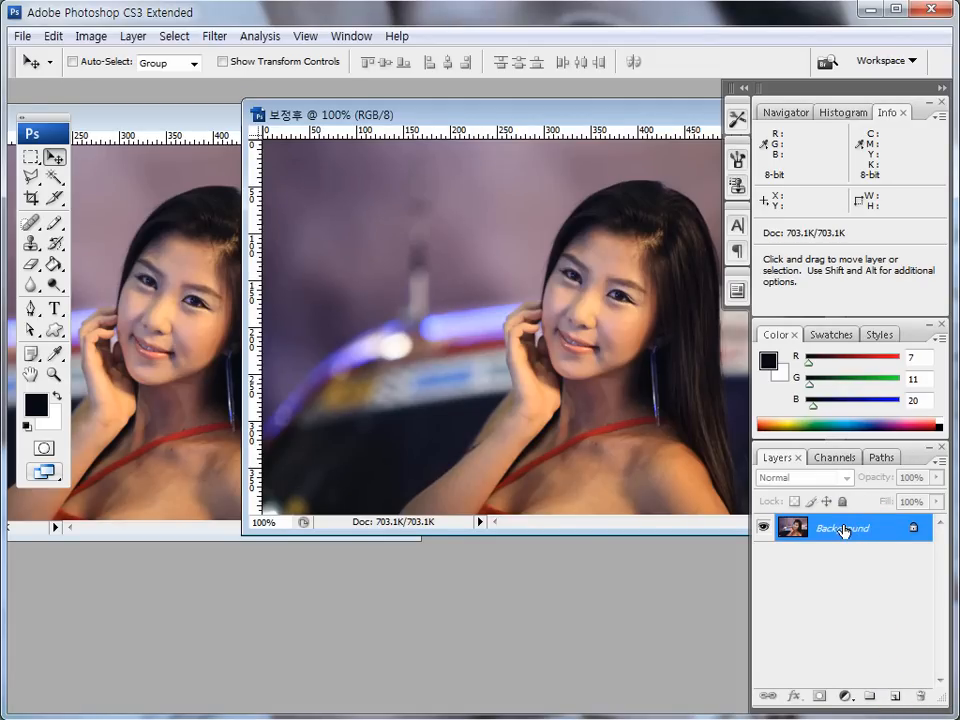
- Duplicate the Background layer of 보정후 to make three copies above it
key("ctrl+j")
key("ctrl+j")
key("ctrl+j")
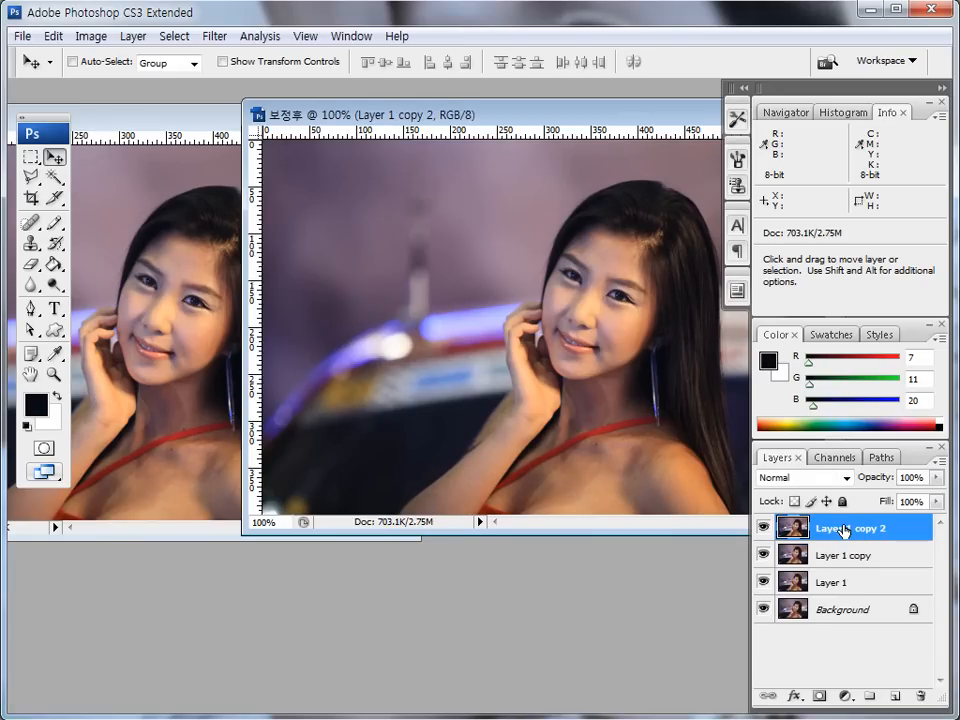
- Rename the three copied layers 이미지1, 이미지2 and 이미지3 from top to bottom
double_click(843, 529)
type("dla")
type("이미지1")
key("Return")
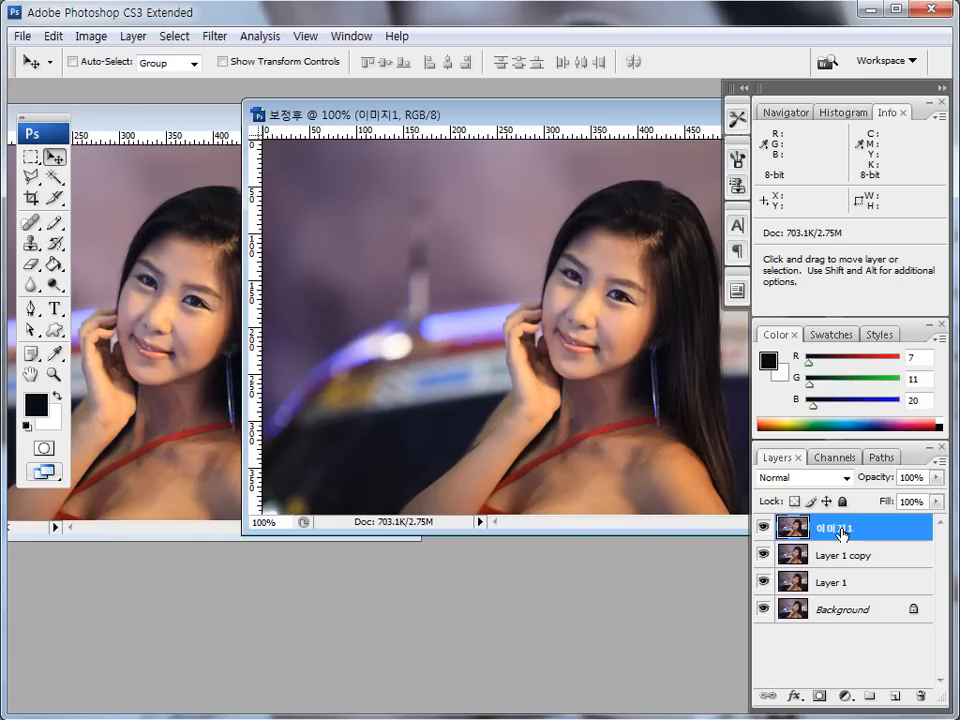
double_click(836, 552)
type("이미지2")
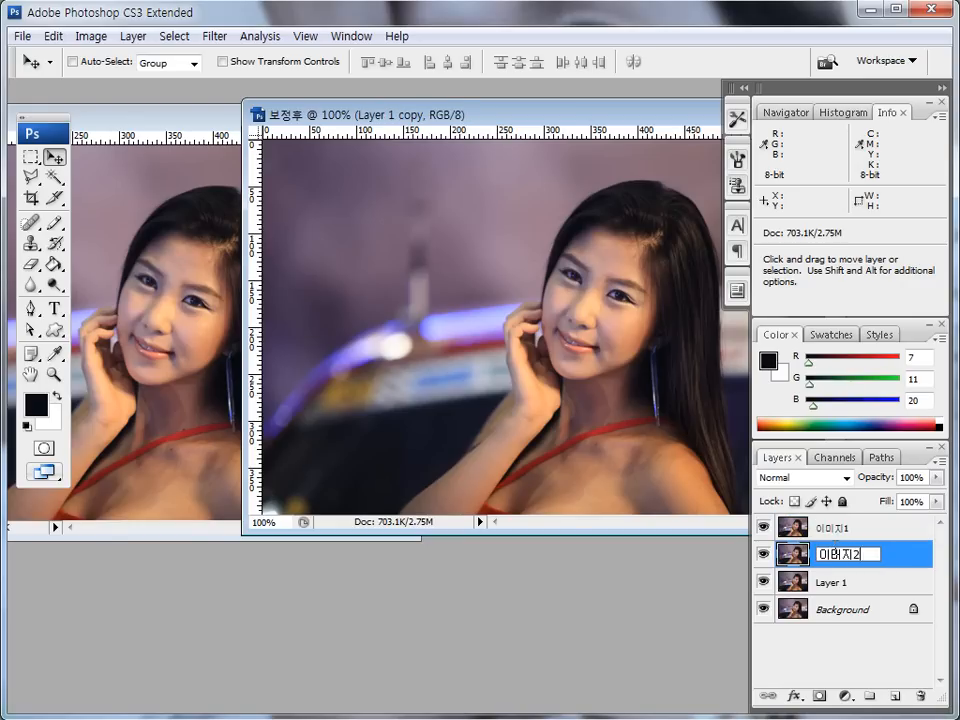
key("Return")
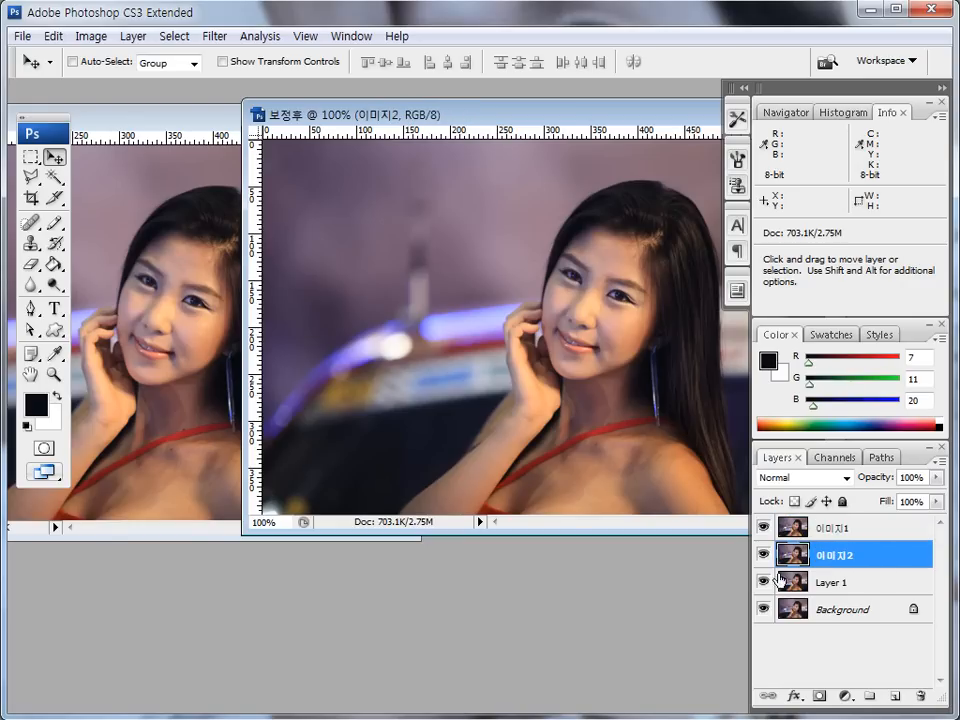
double_click(828, 580)
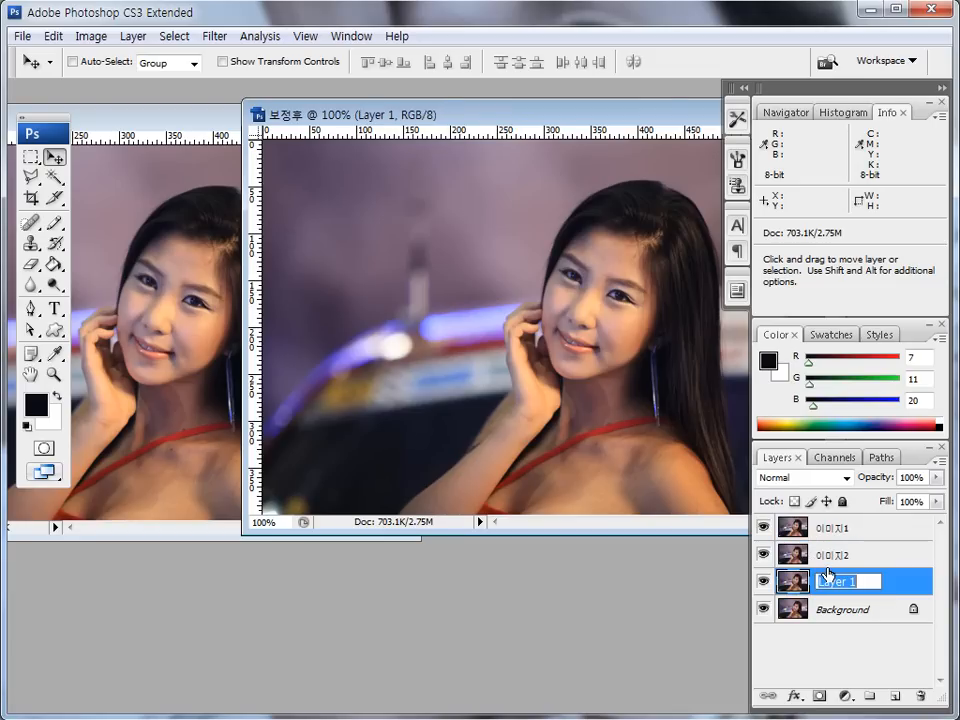
type("이미지3")
key("Return")
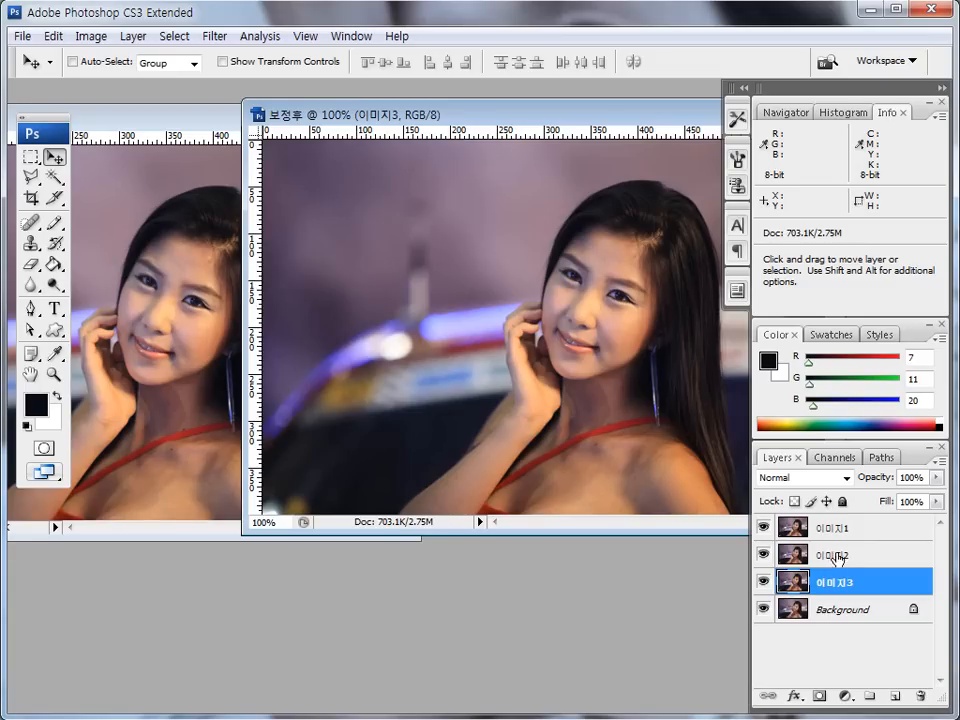
- Apply a Gaussian Blur with a radius of 5 pixels to the 이미지1 layer
left_click(836, 533)
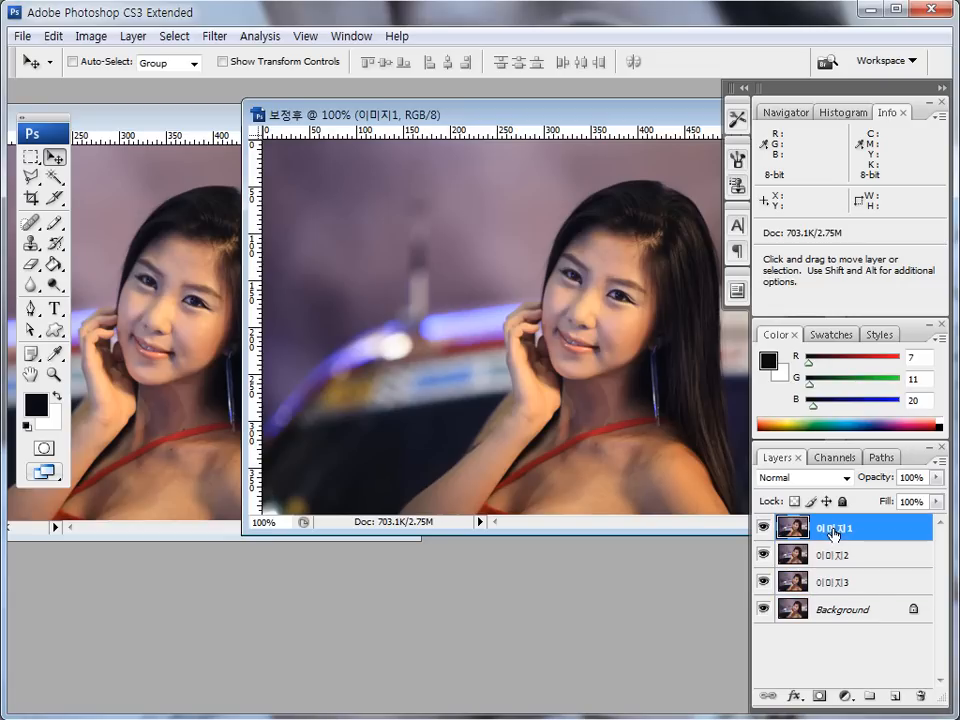
left_click(215, 37)
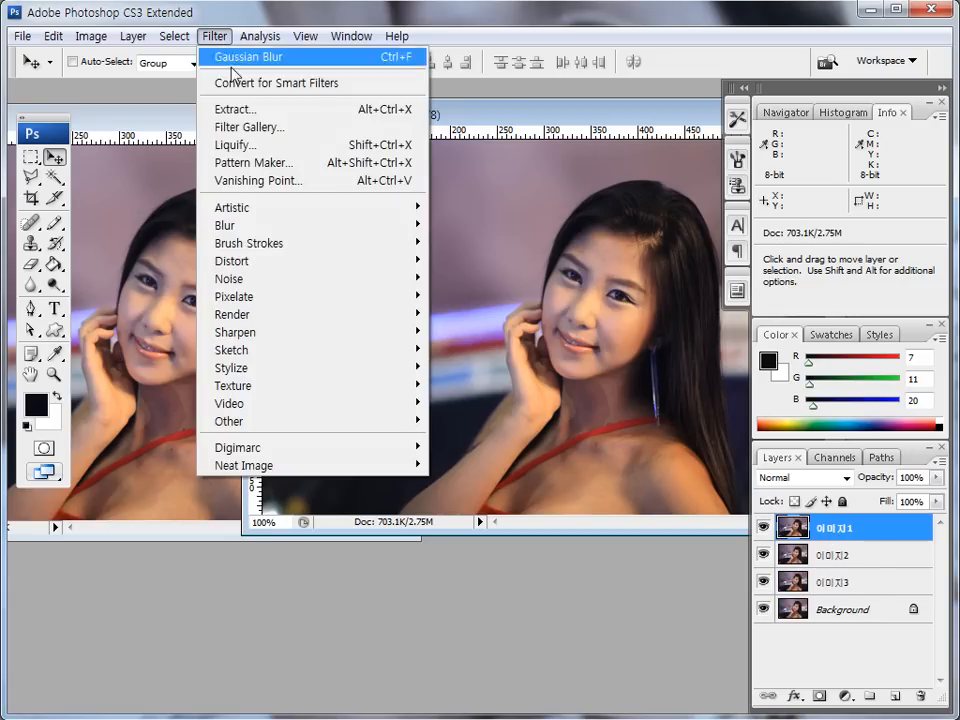
mouse_move(252, 231)
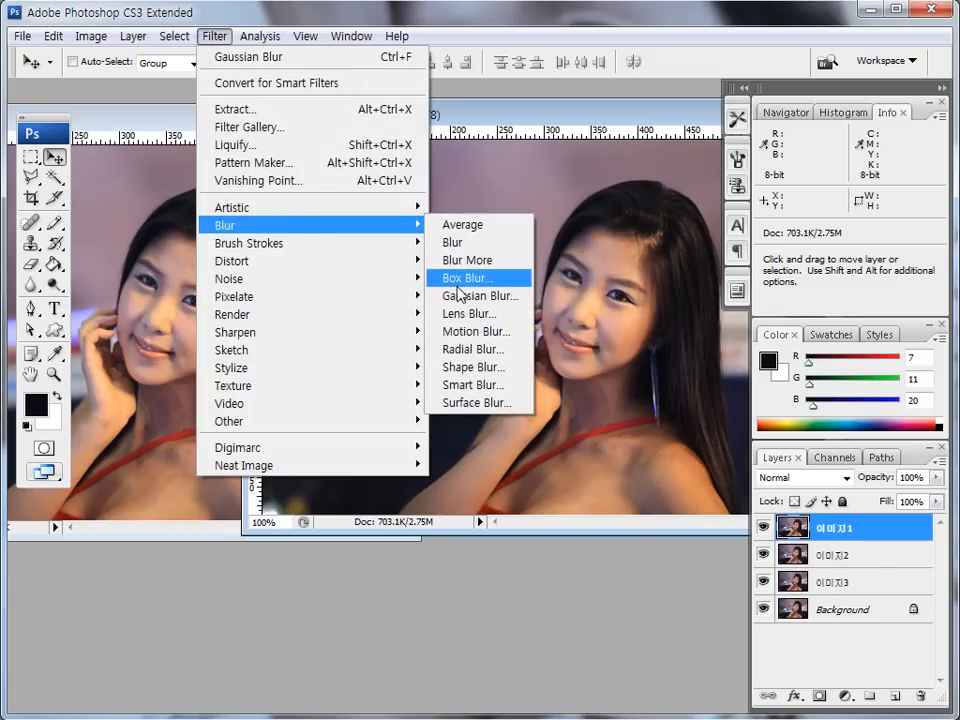
left_click(460, 297)
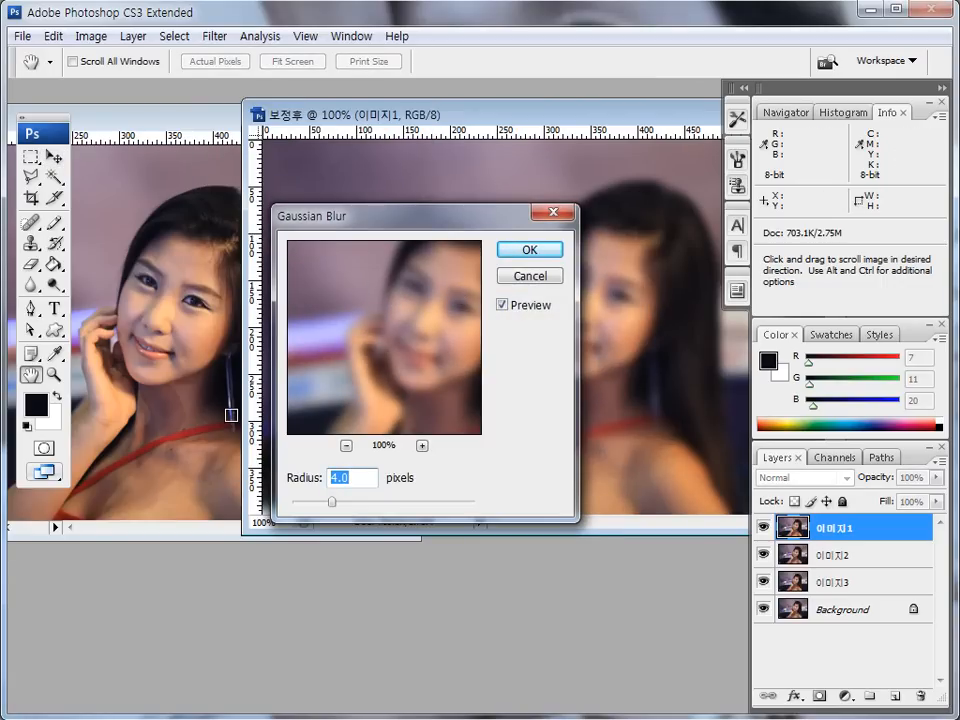
type("10")
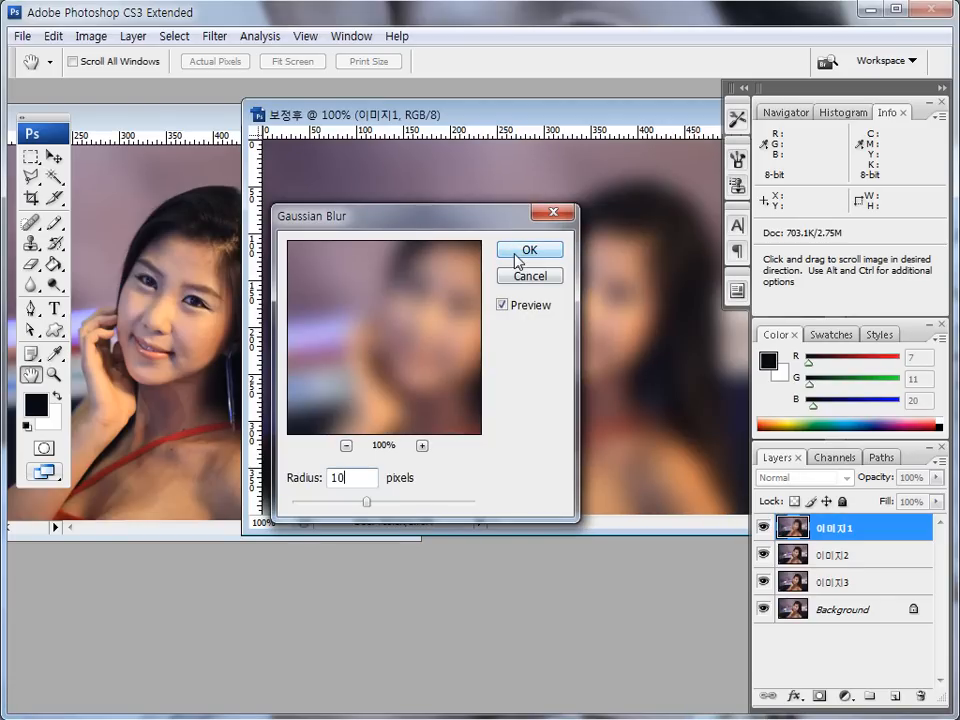
left_click(304, 485)
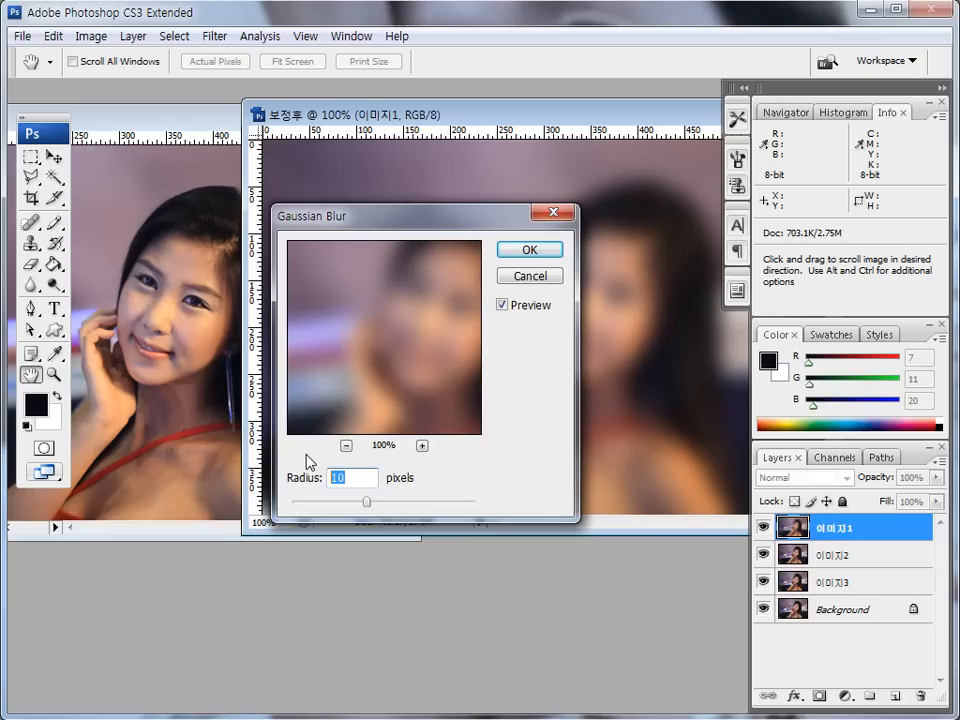
type("5")
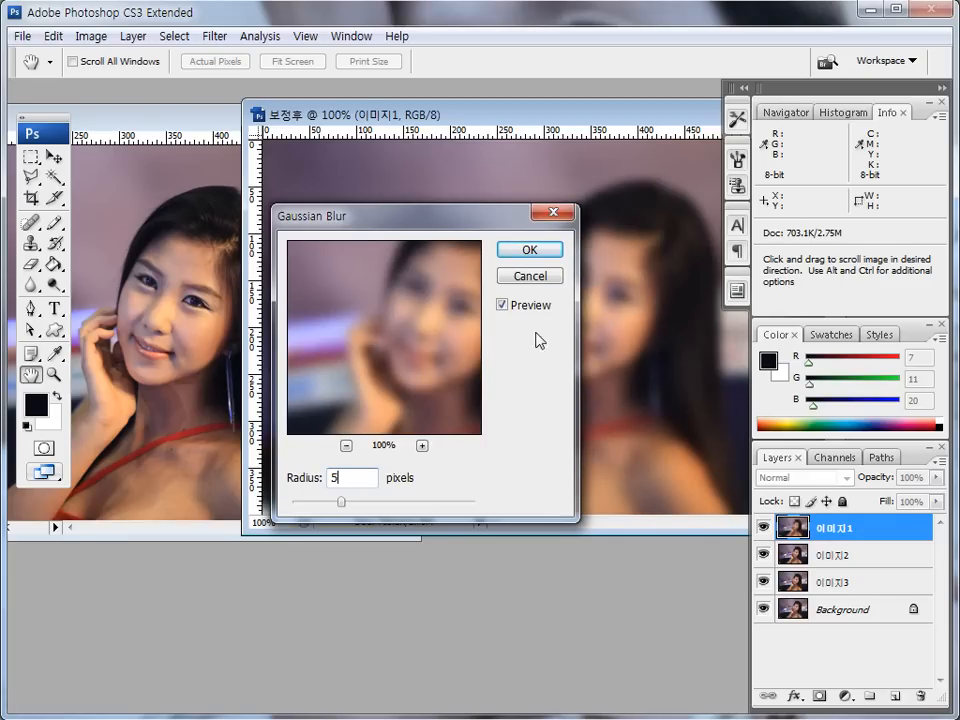
left_click(515, 250)
key("v")
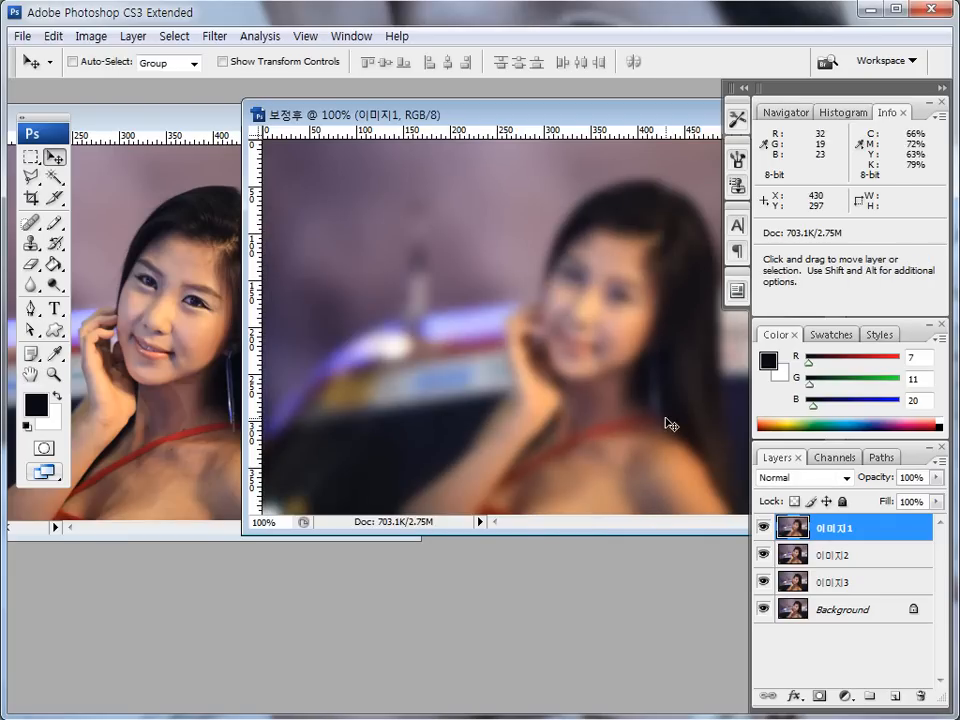
- Set the opacity of the 이미지1 layer to 10%
mouse_move(777, 539)
left_mouse_down()
mouse_move(846, 548)
mouse_move(851, 519)
mouse_move(797, 540)
left_mouse_up()
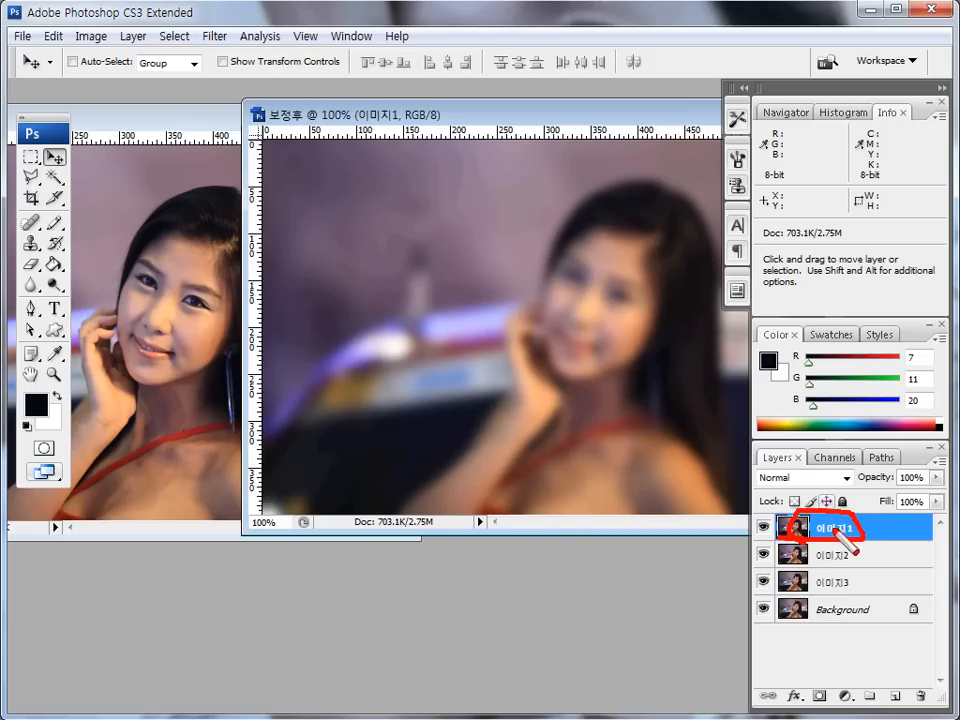
left_click_drag(873, 484, 935, 484)
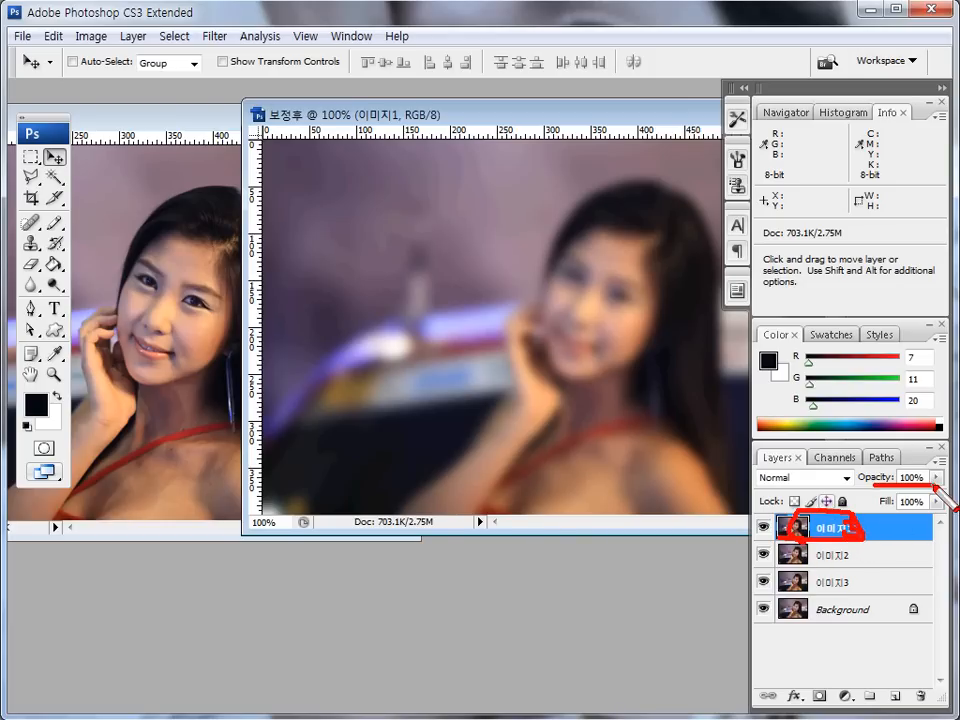
key("Escape")
left_click(918, 479)
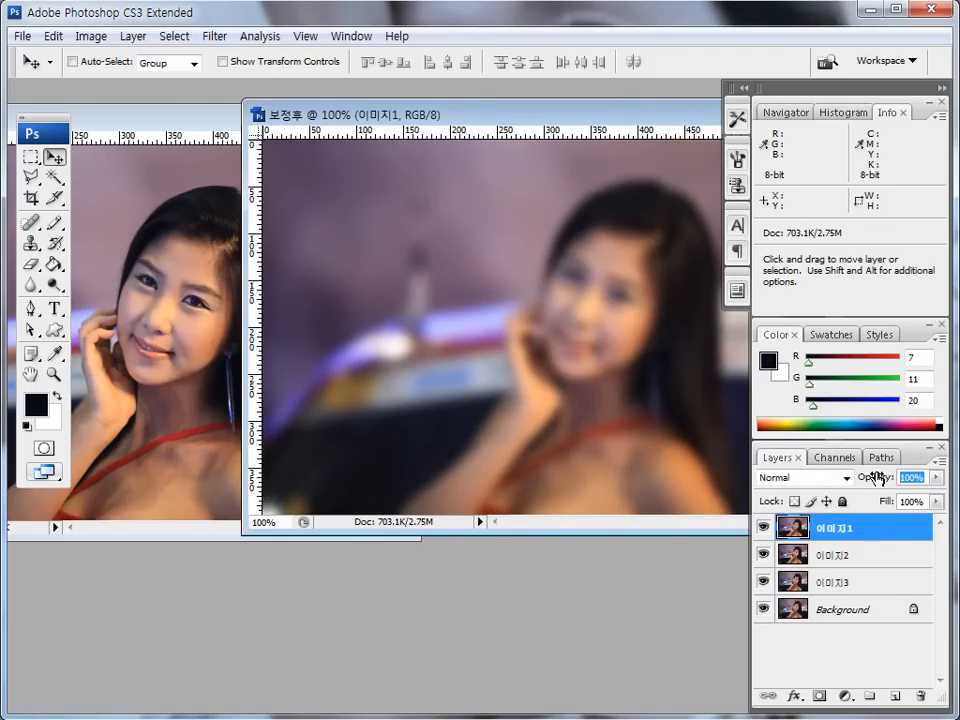
type("10")
key("Return")
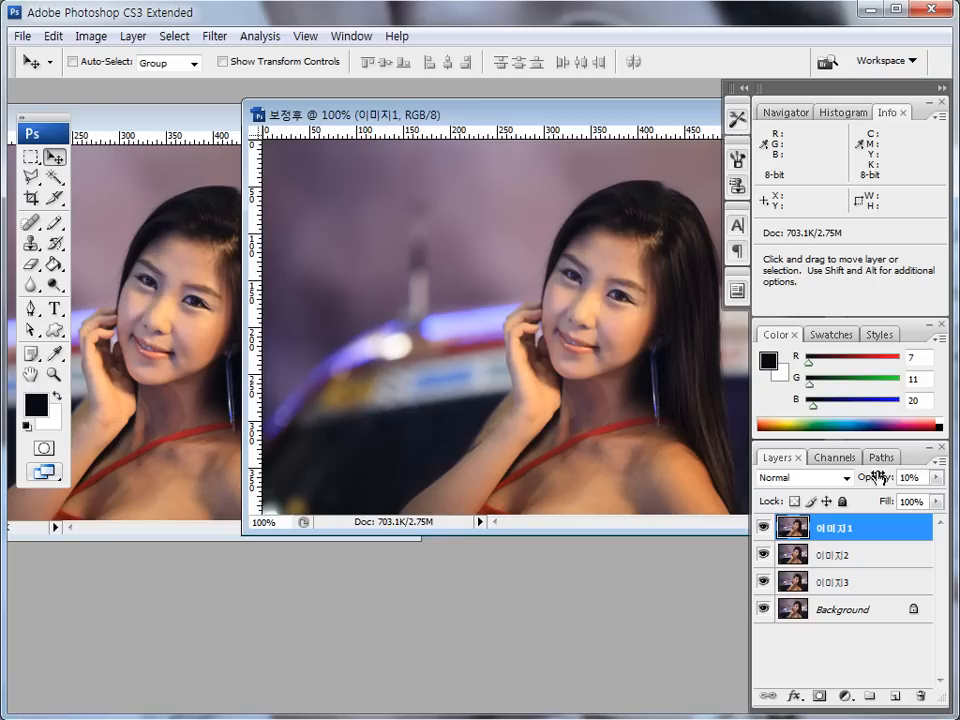
- Apply a Gaussian Blur with a radius of 3 pixels to the 이미지2 layer
left_click(838, 557)
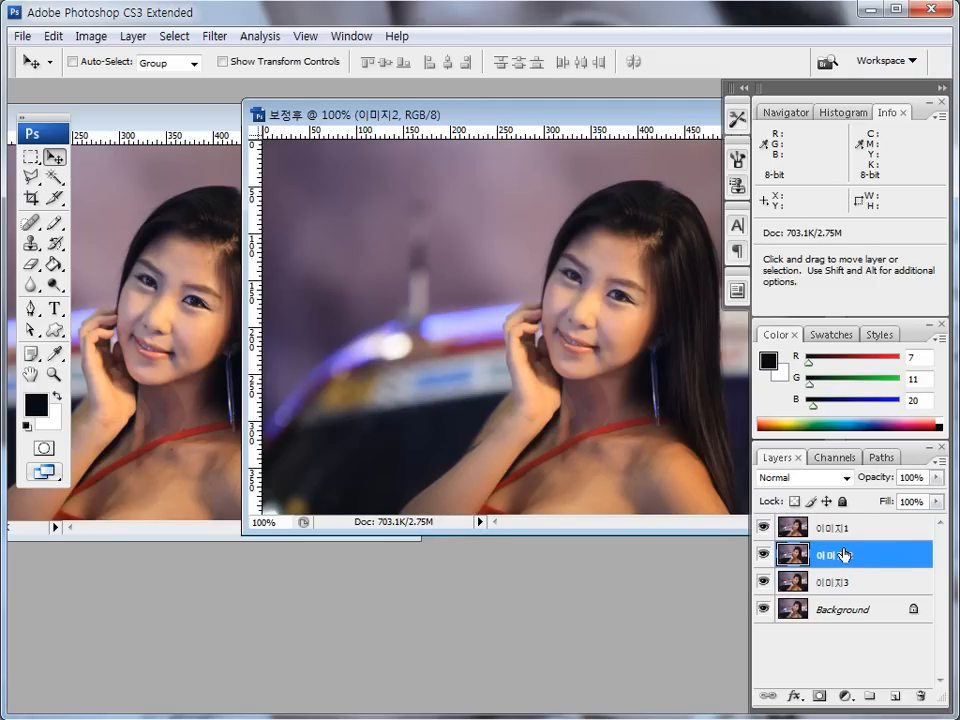
left_click(213, 38)
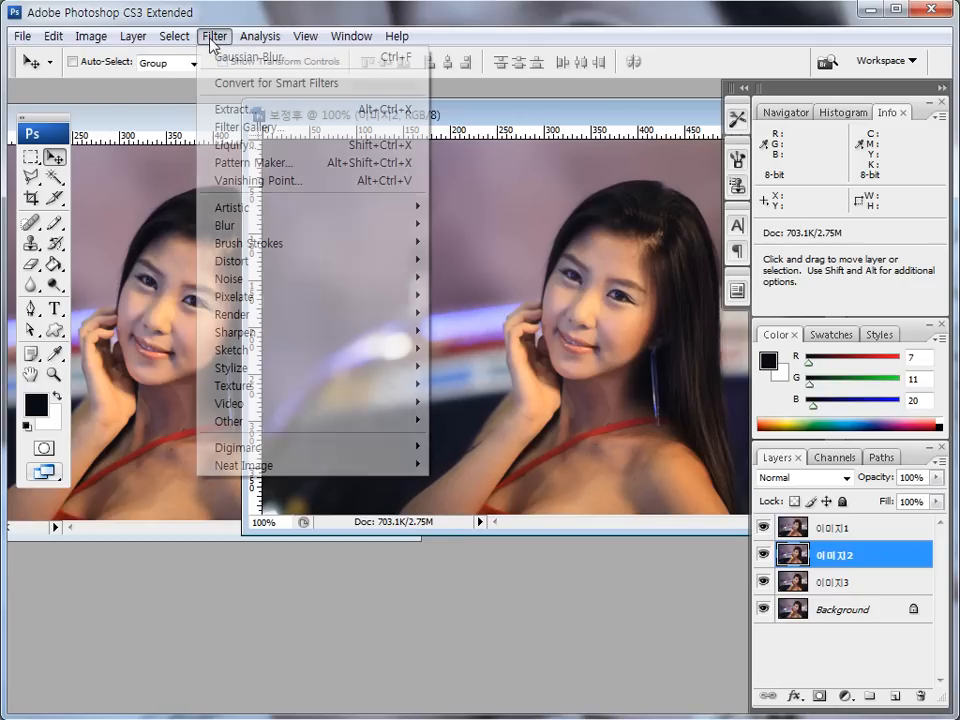
mouse_move(253, 223)
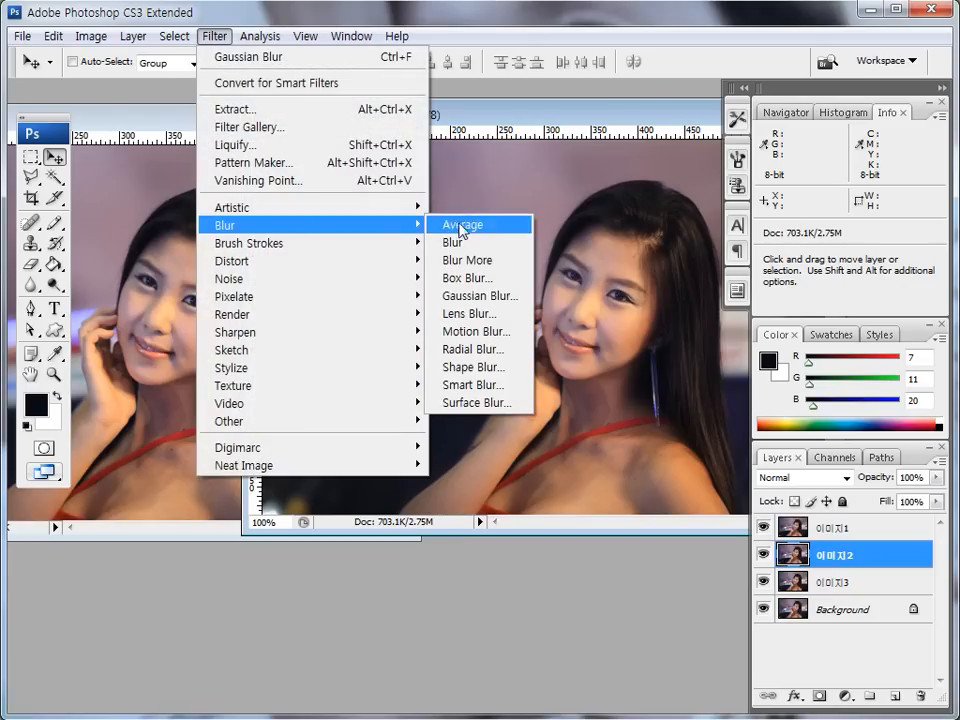
left_click(470, 297)
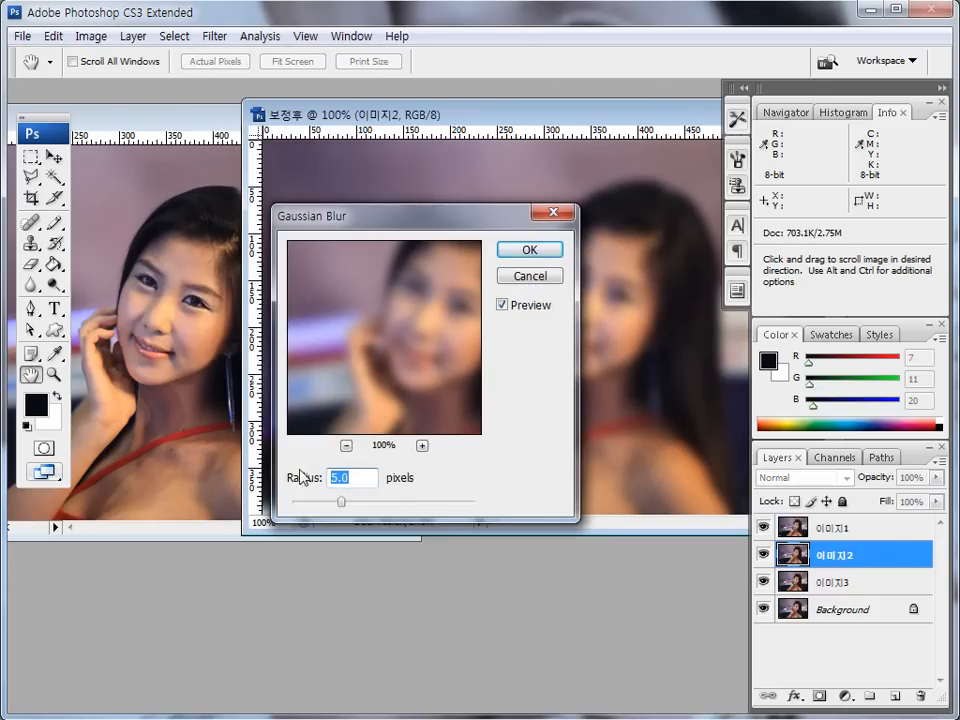
type("3")
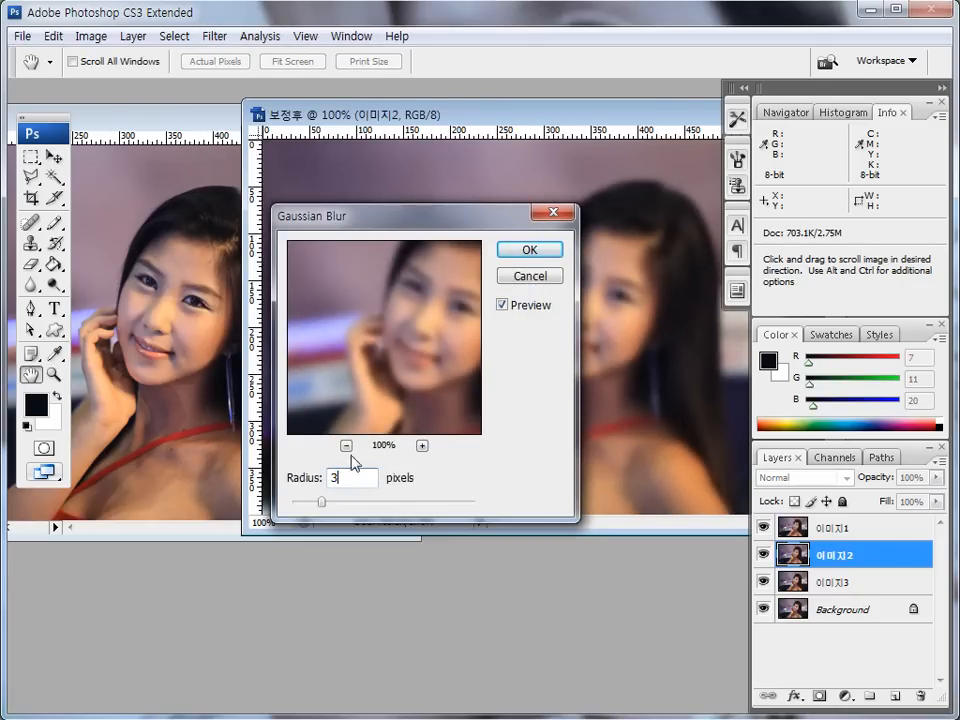
left_click(517, 250)
key("v")
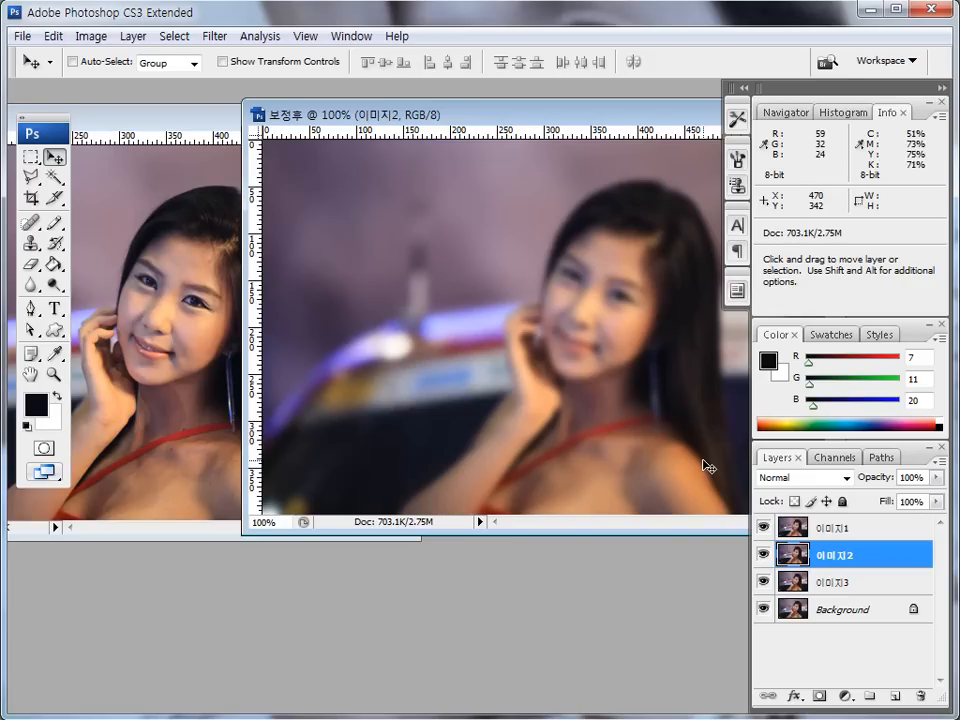
mouse_move(866, 568)
left_mouse_down()
mouse_move(830, 545)
mouse_move(880, 560)
left_mouse_up()
mouse_move(886, 477)
left_mouse_down()
mouse_move(927, 489)
mouse_move(884, 481)
left_mouse_up()
key("Escape")
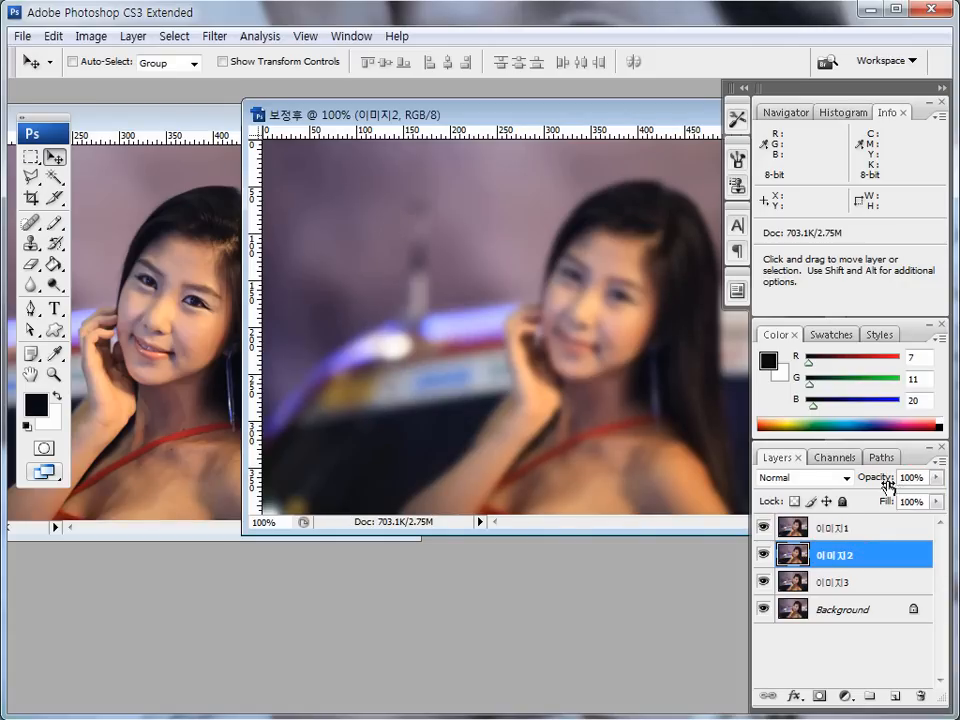
- Set the opacity of the 이미지2 layer to 30%
left_click(912, 478)
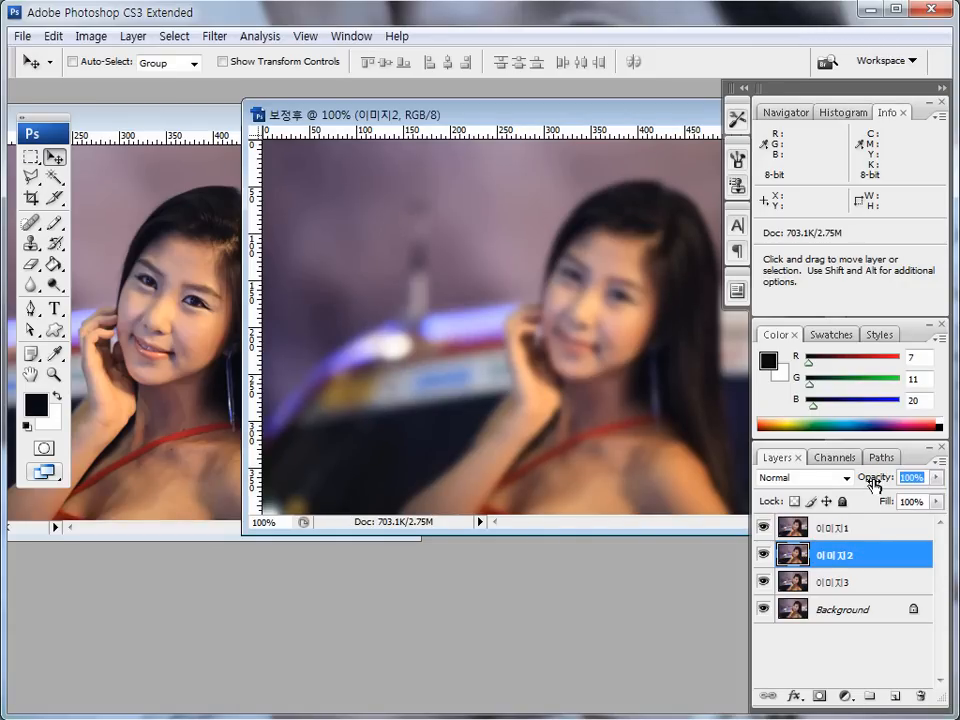
type("30")
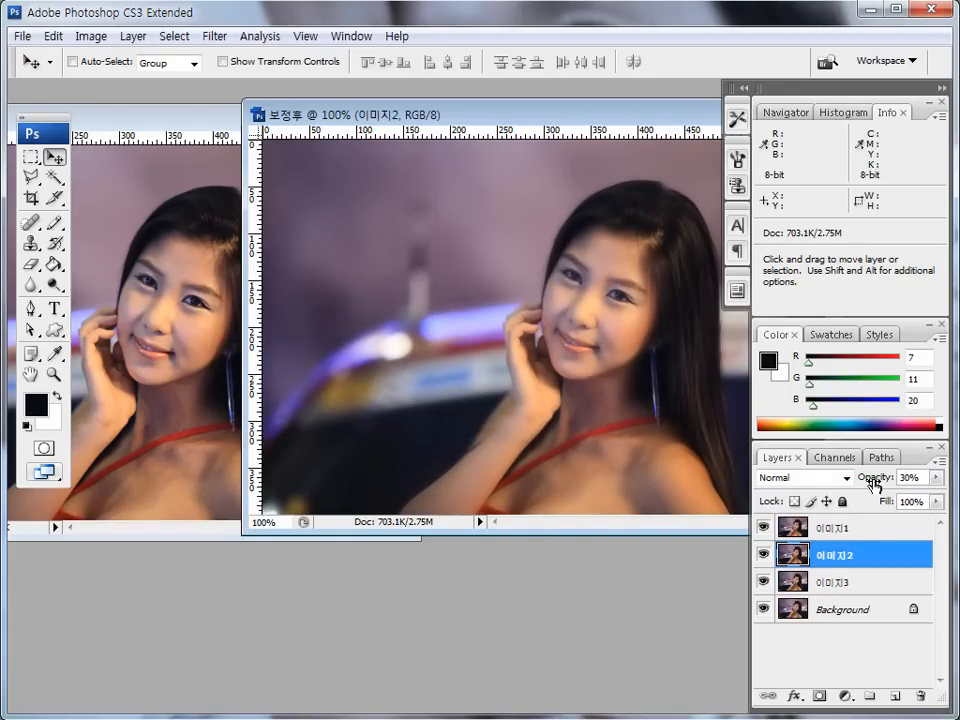
- Apply a Gaussian Blur with a radius of 1.5 pixels to the 이미지3 layer
left_click(838, 583)
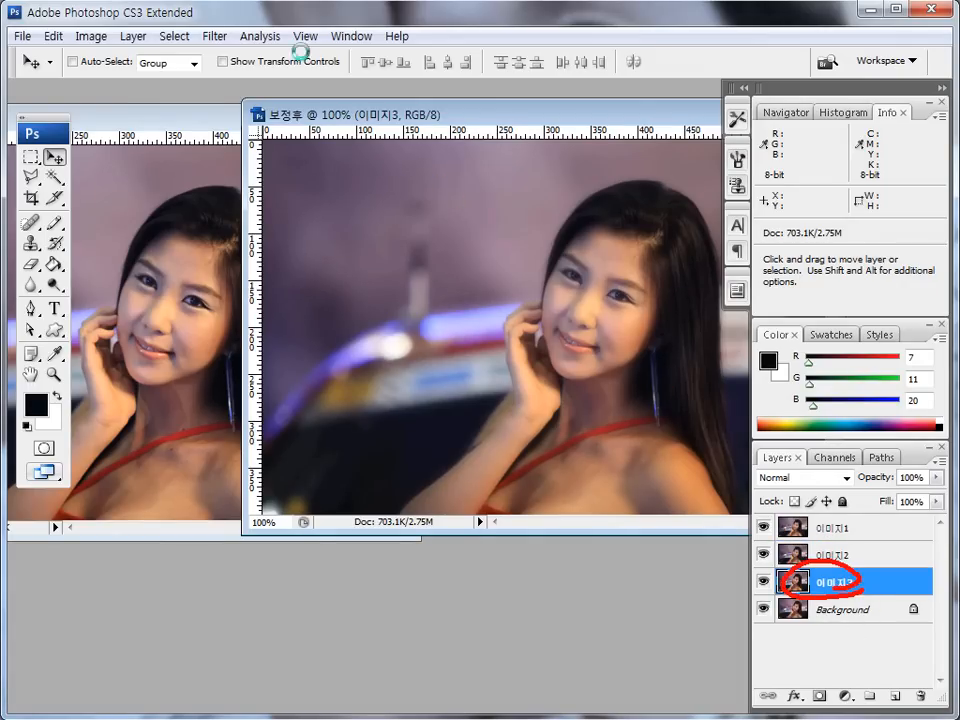
left_click(228, 40)
mouse_move(300, 225)
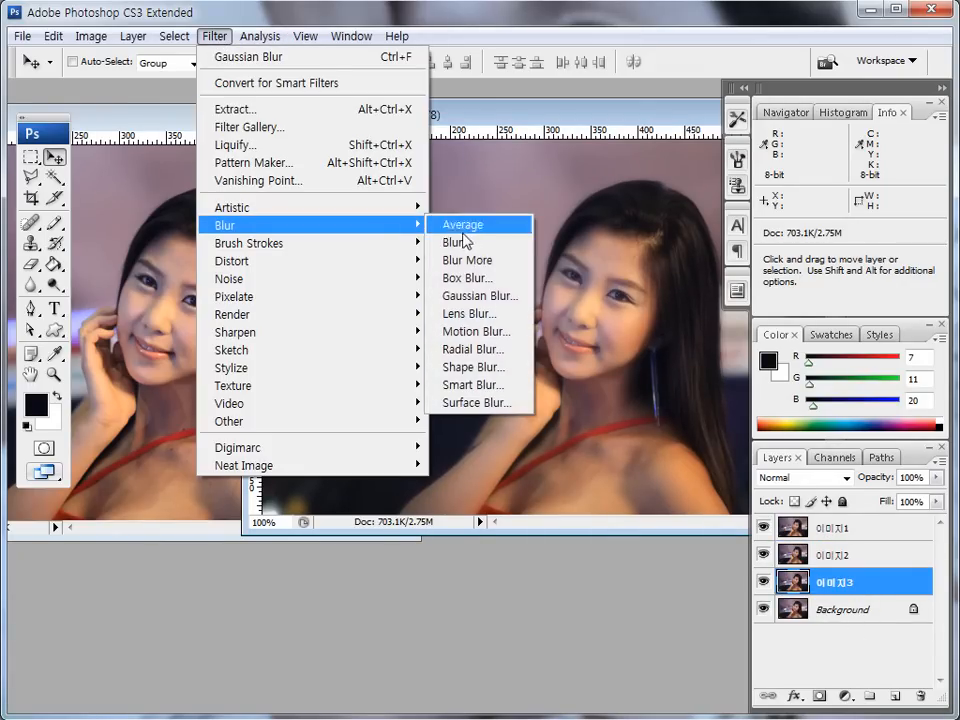
left_click(480, 296)
left_click(351, 477)
left_click(300, 478)
type("1.5")
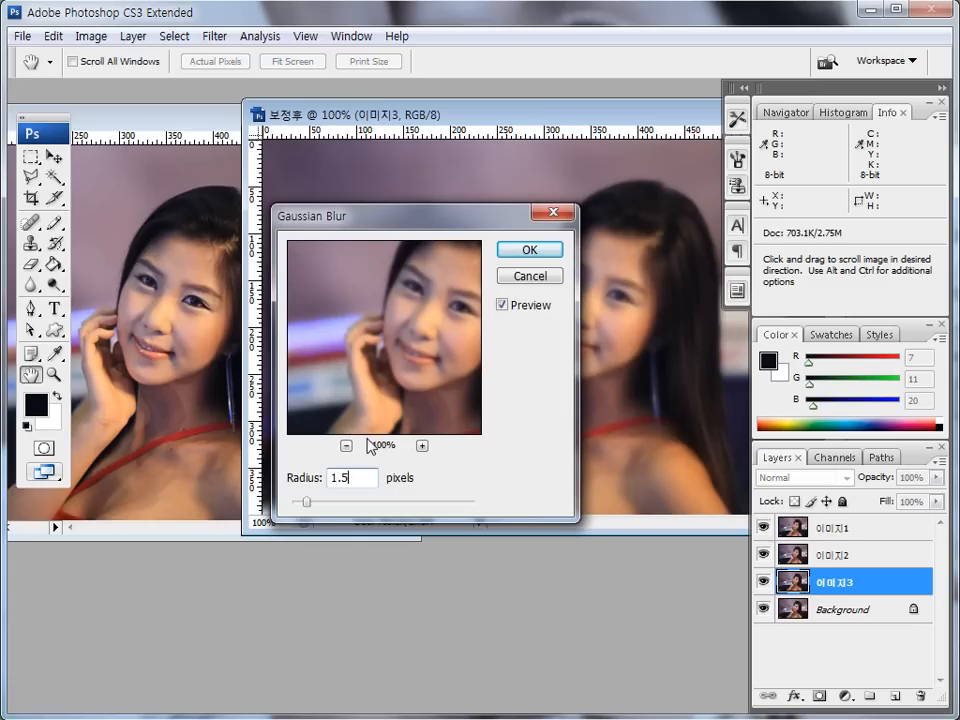
left_click(546, 256)
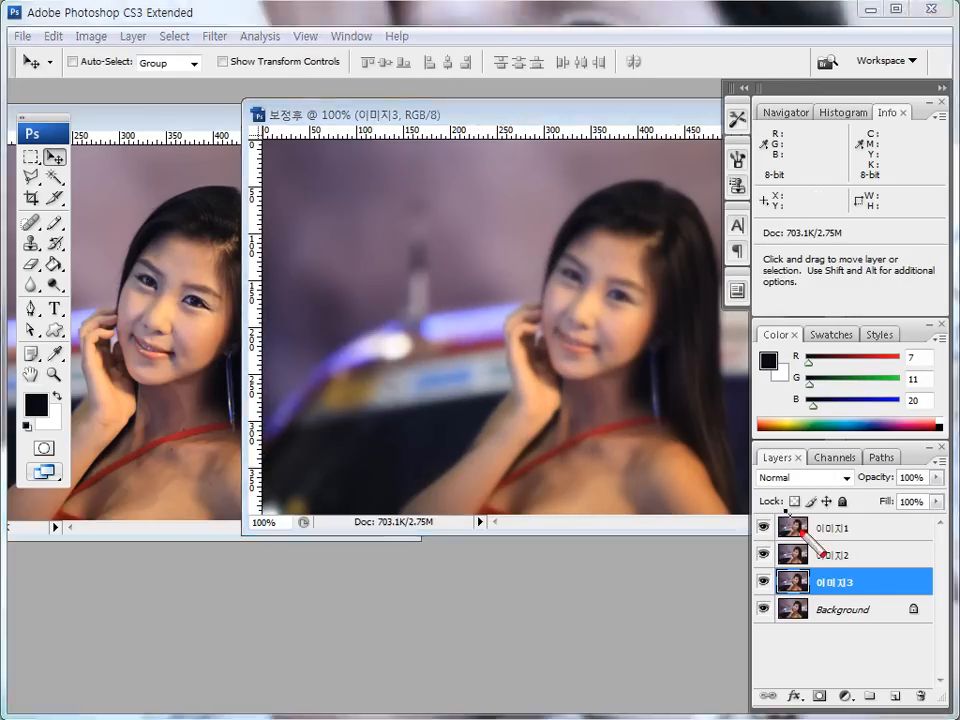
- Set the opacity of the 이미지3 layer to 50%
mouse_move(778, 586)
left_mouse_down()
mouse_move(876, 600)
mouse_move(770, 578)
mouse_move(815, 600)
mouse_move(881, 481)
mouse_move(870, 482)
left_mouse_up()
key("Escape")
type("50")
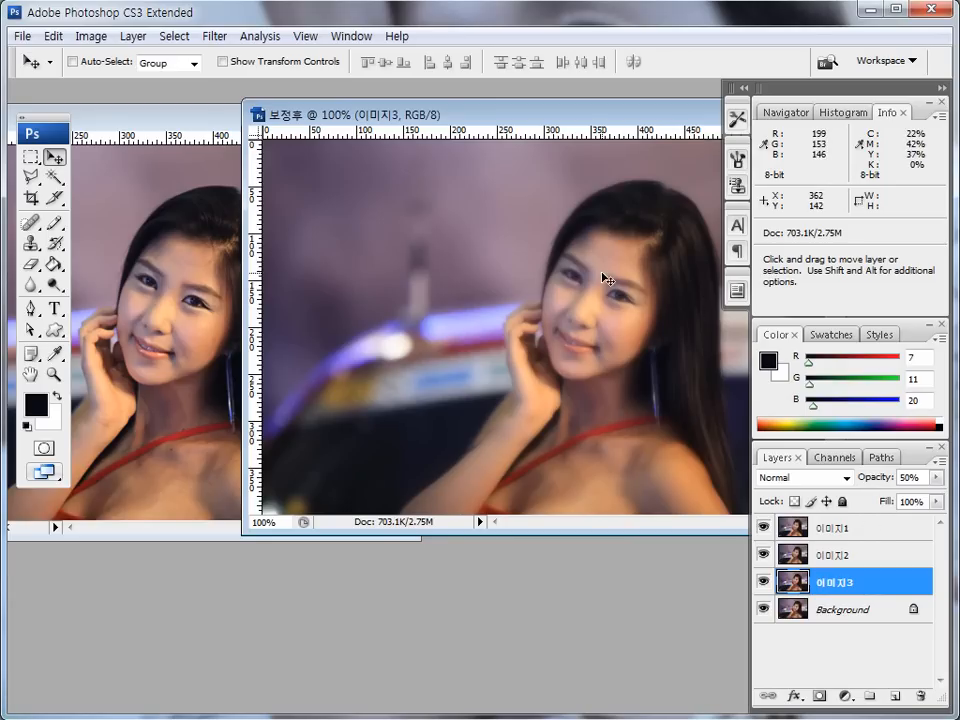
mouse_move(474, 123)
left_mouse_down()
mouse_move(446, 122)
mouse_move(464, 125)
left_mouse_up()
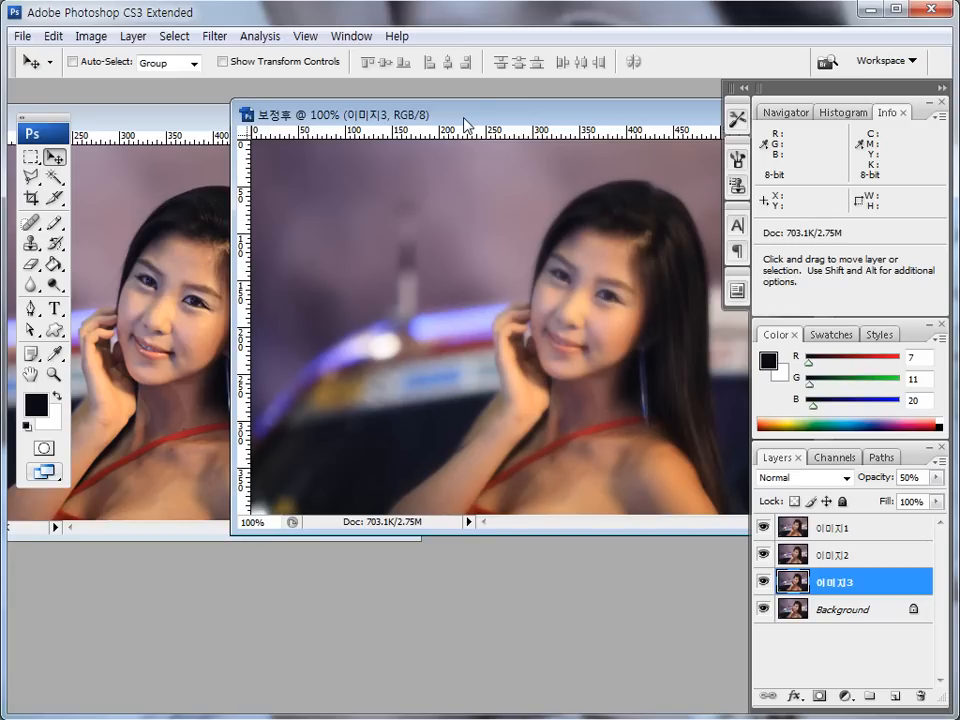
- Merge the 이미지1, 이미지2 and 이미지3 layers into a single layer above the Background
key("ctrl+shift+d")
left_click_drag(846, 534, 852, 533)
key("ctrl+shift+d")
left_click(846, 538)
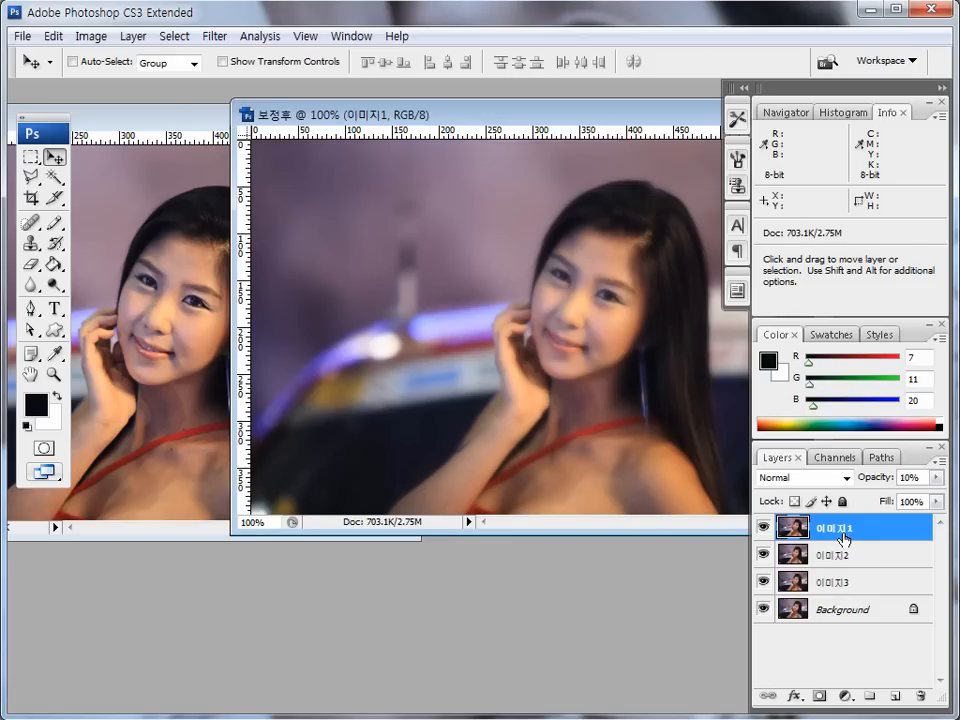
left_click(838, 583, "shift")
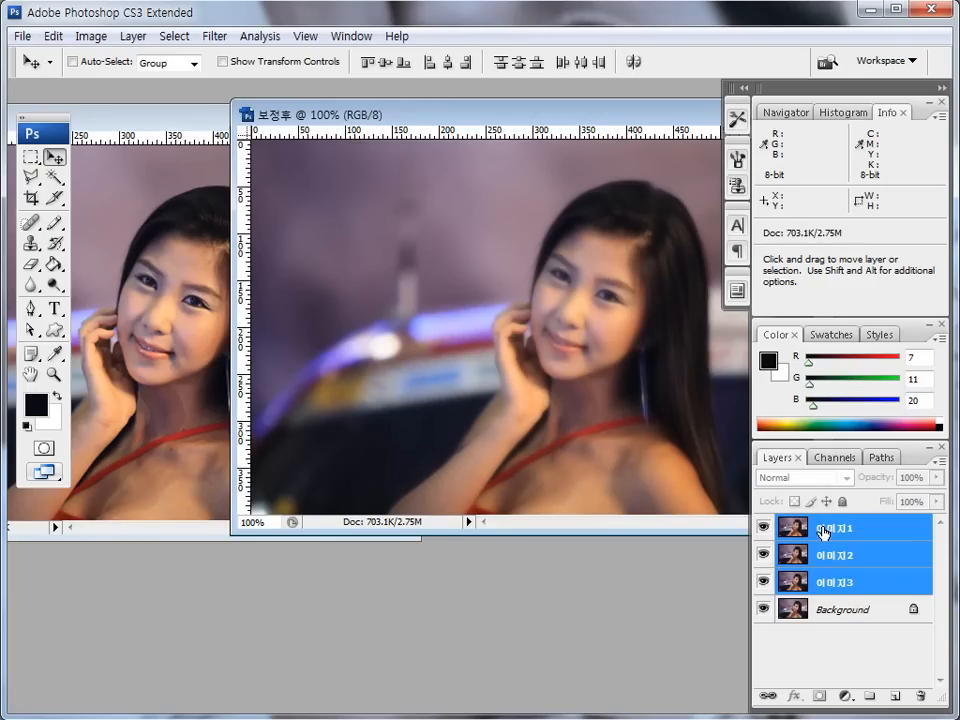
mouse_move(353, 341)
left_mouse_down()
mouse_move(346, 378)
mouse_move(371, 378)
mouse_move(392, 340)
mouse_move(410, 344)
mouse_move(425, 378)
left_mouse_up()
mouse_move(465, 330)
left_mouse_down()
mouse_move(466, 377)
mouse_move(486, 354)
mouse_move(525, 372)
mouse_move(512, 349)
left_mouse_up()
key("Escape")
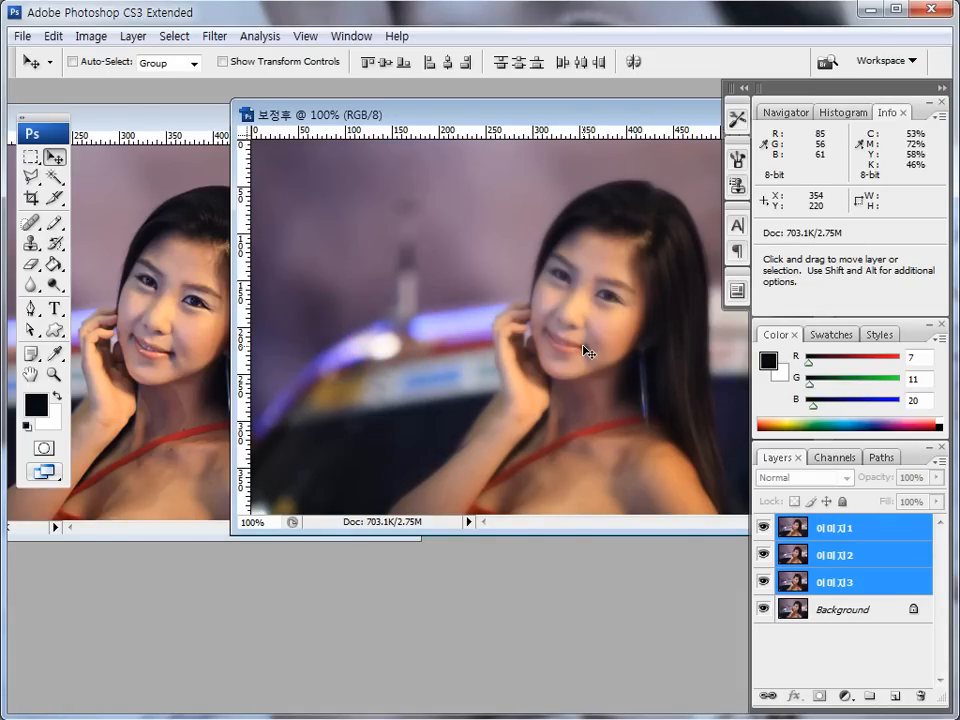
key("ctrl+e")
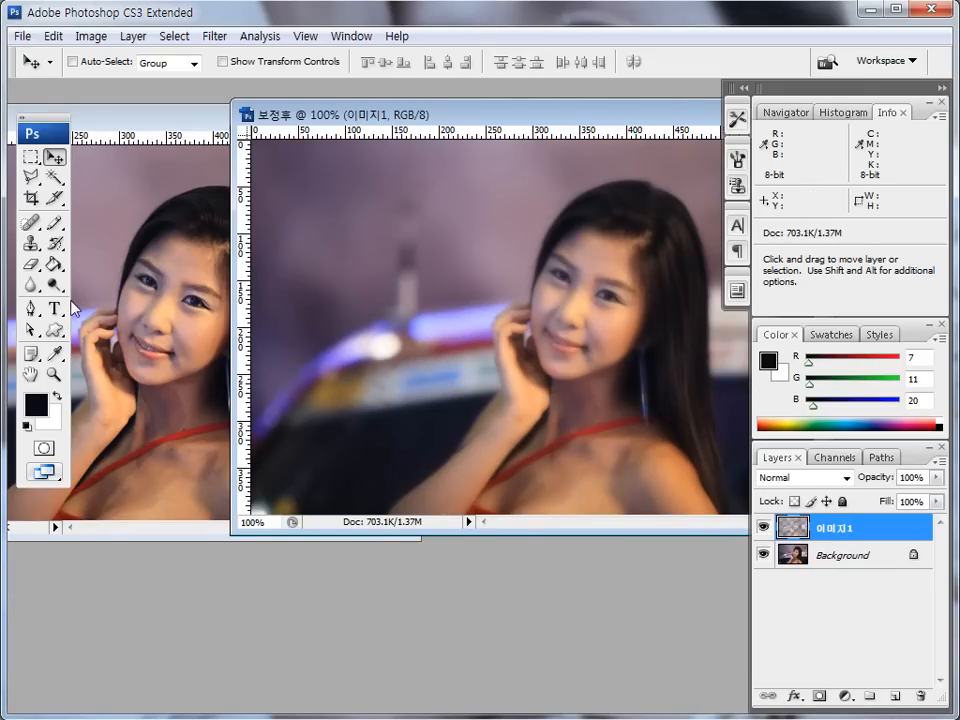
- Choose the Eraser tool with a soft 21 px brush
left_click(32, 266)
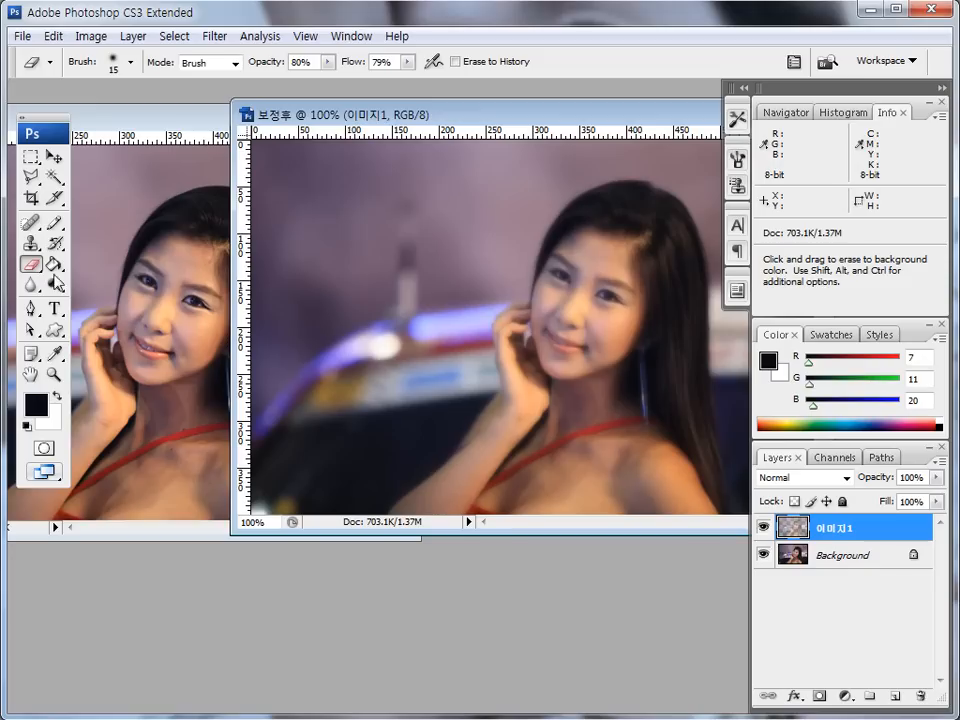
mouse_move(41, 269)
left_mouse_down()
mouse_move(14, 262)
mouse_move(36, 272)
left_mouse_up()
mouse_move(132, 72)
left_mouse_down()
mouse_move(101, 81)
mouse_move(127, 76)
left_mouse_up()
key("Escape")
left_click(129, 63)
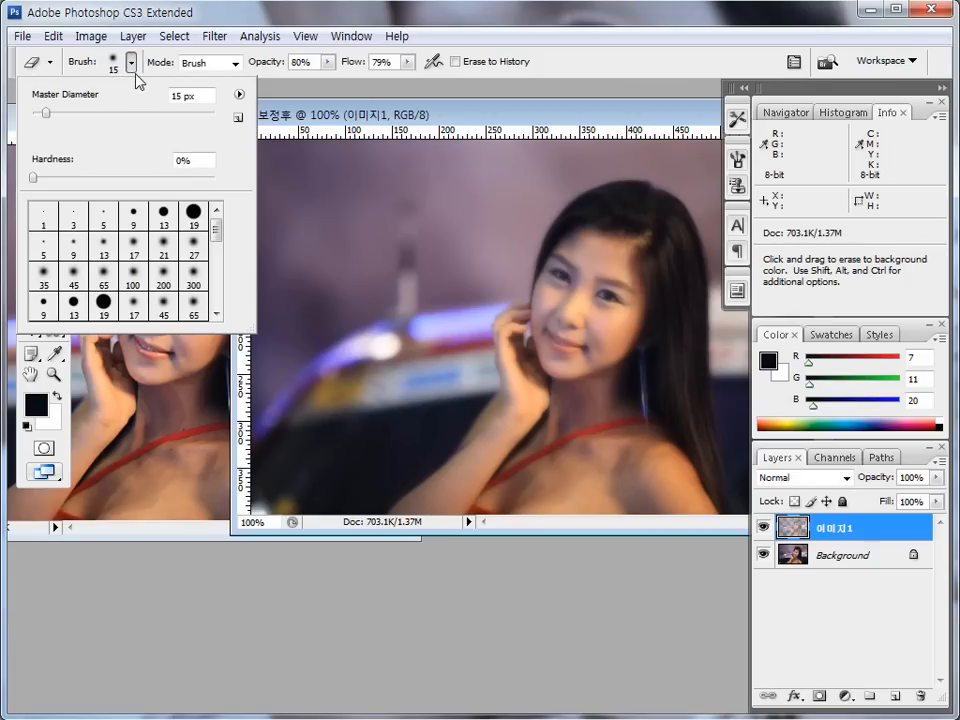
left_click(159, 246)
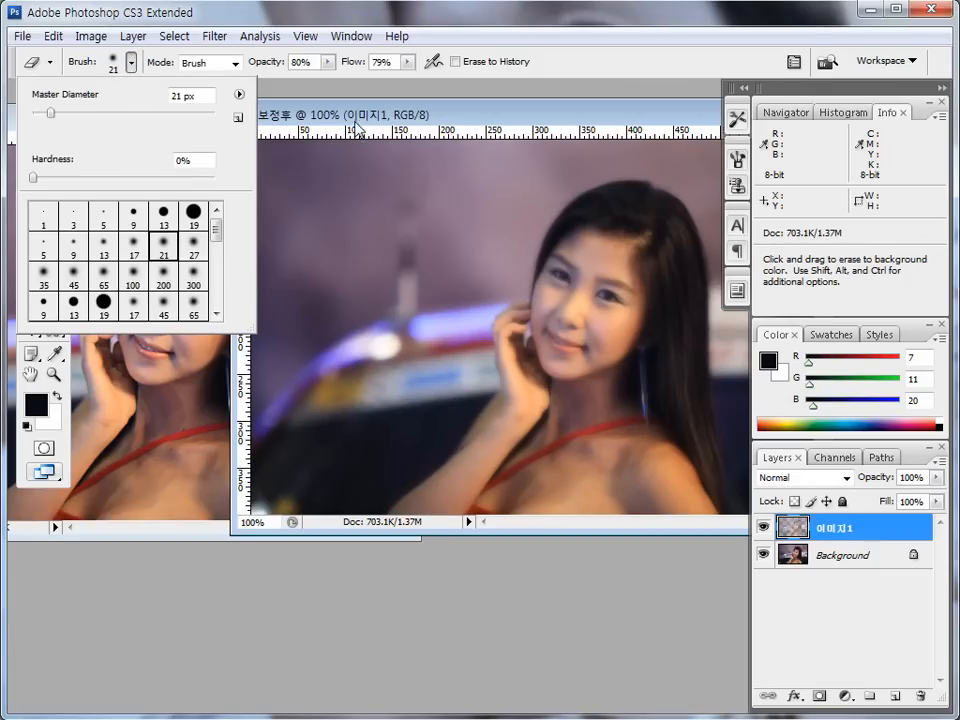
left_click(355, 117)
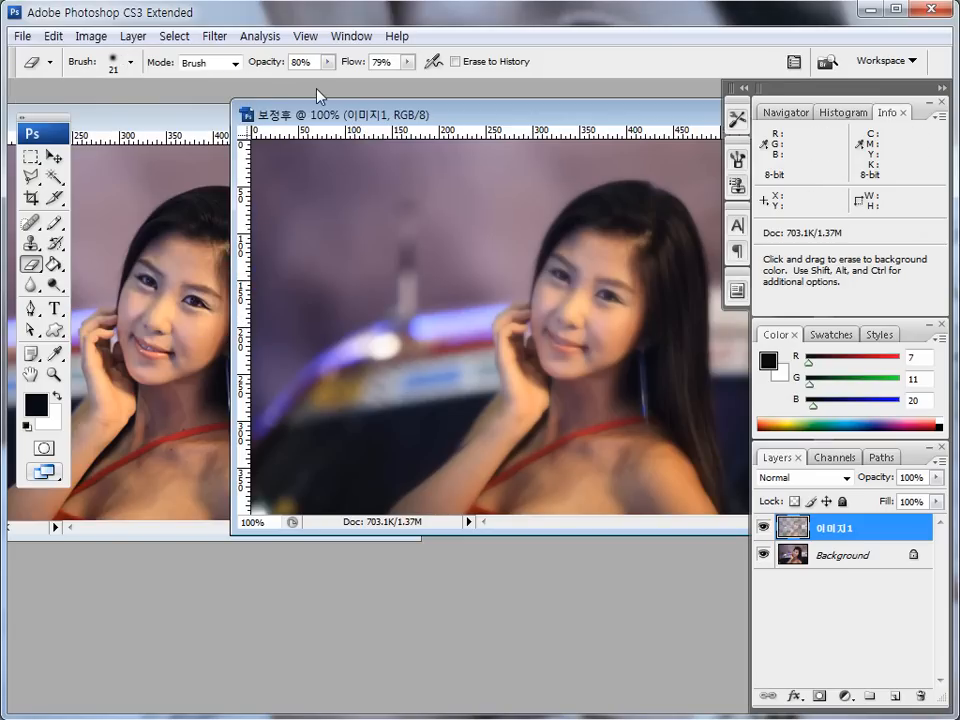
- Set the eraser's opacity to 50% and its flow to 70%
left_click(395, 62)
type("3")
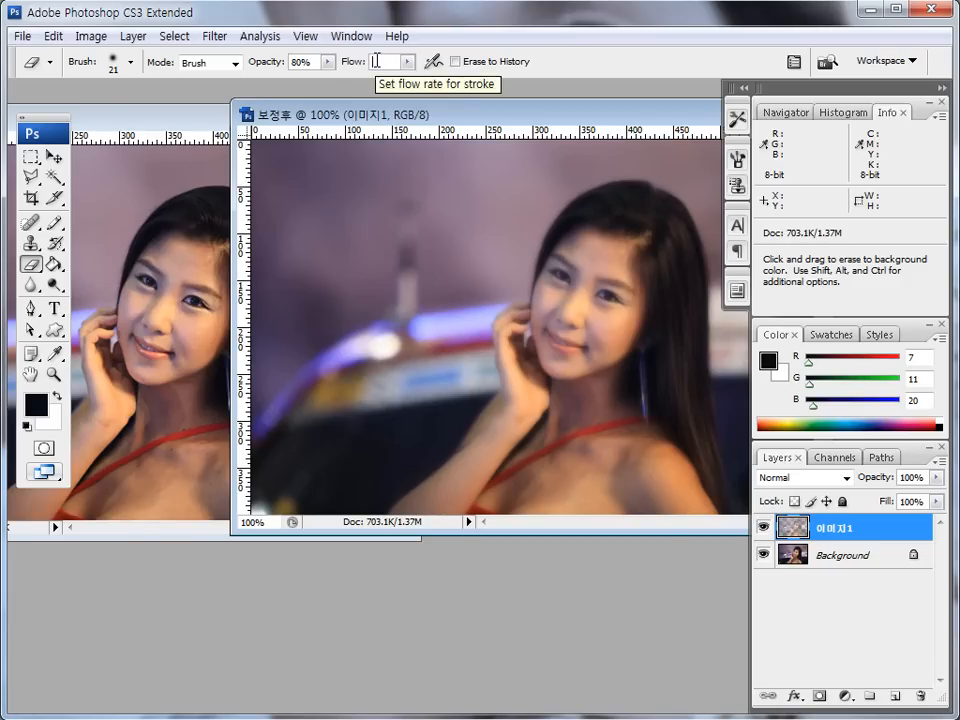
type("50%")
key("shift+Tab")
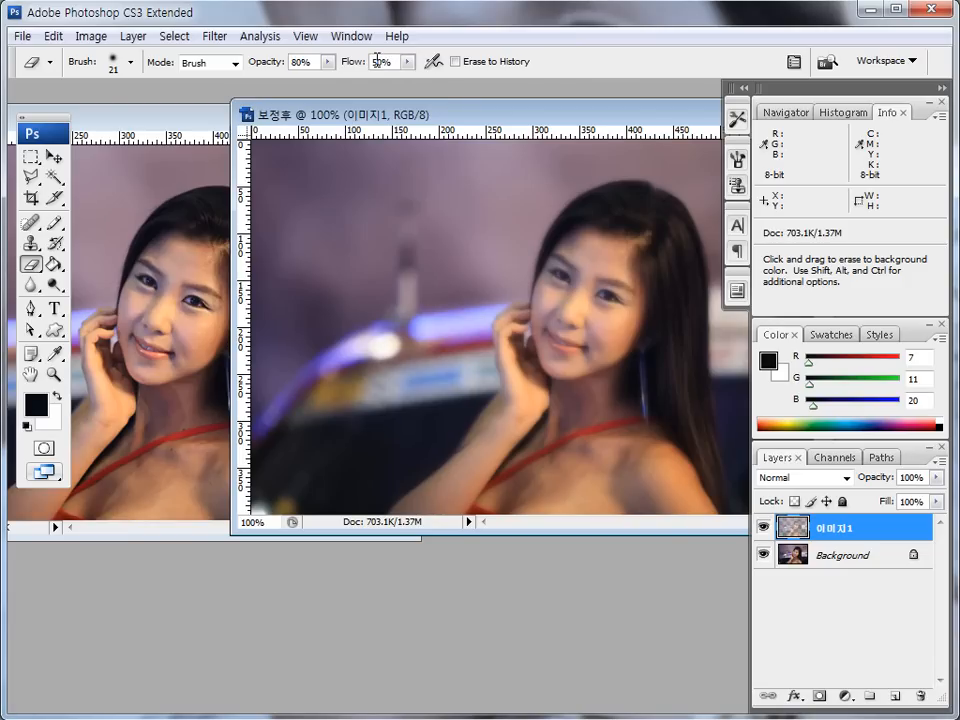
type("50")
key("Tab")
type("70")
key("Return")
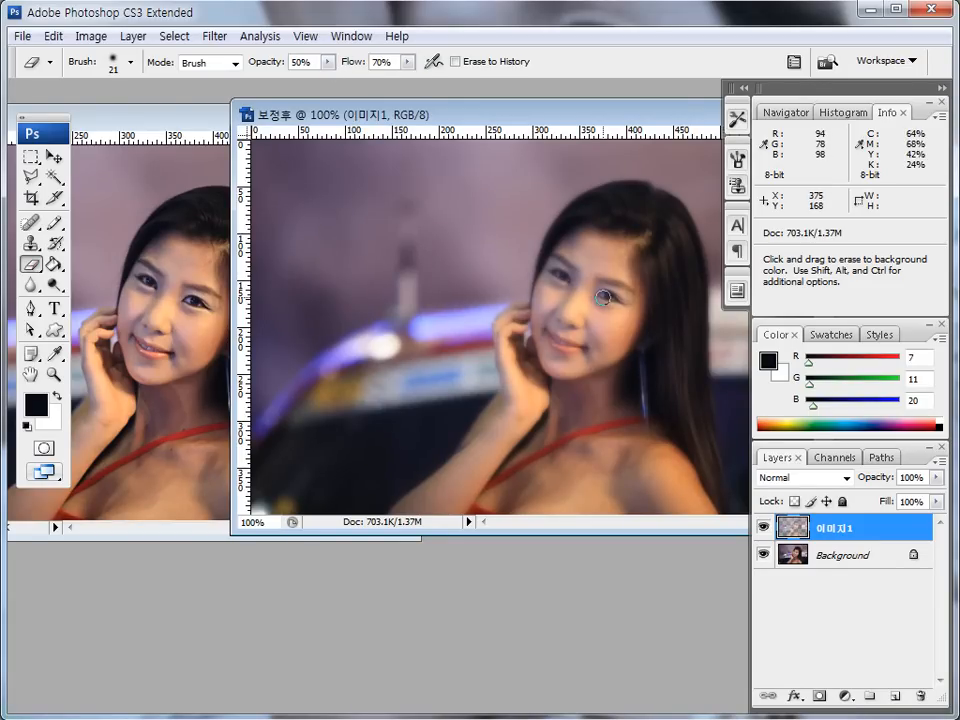
- Erase the merged blur layer over the eyes and lips, reducing the brush size to 15 px and finally 10 px
left_click_drag(602, 295, 619, 304)
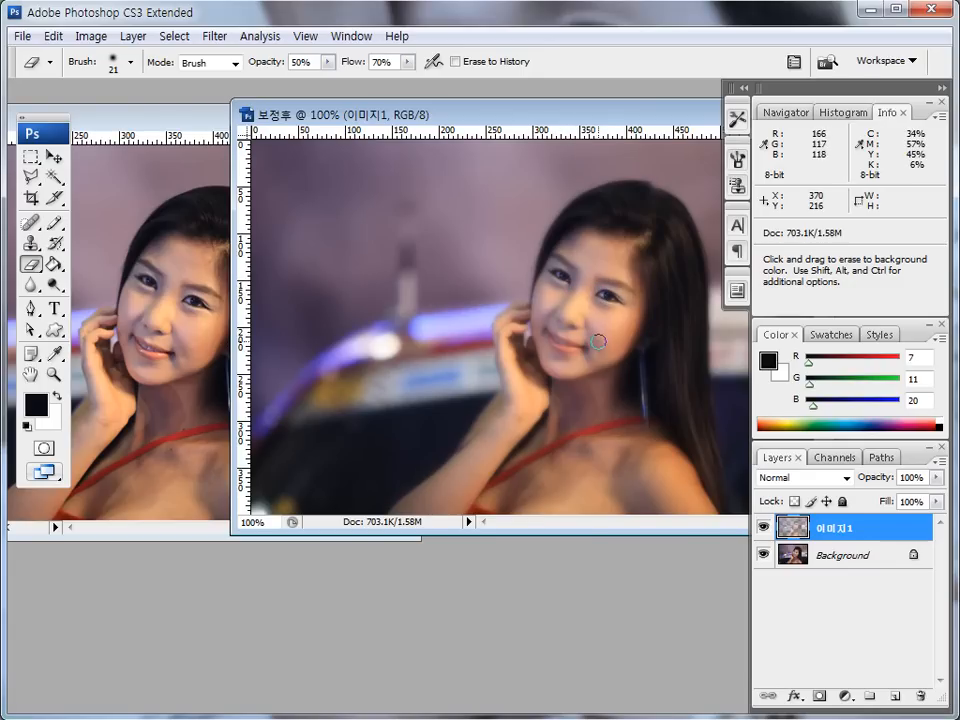
key("bracketleft")
key("bracketleft")
key("bracketright")
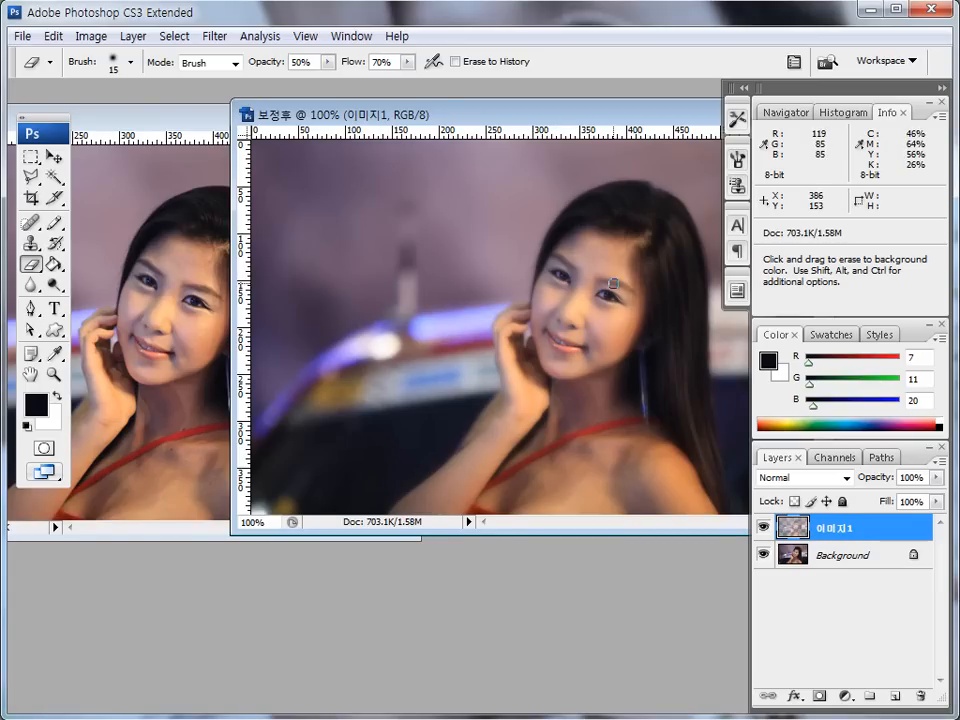
key("bracketleft")
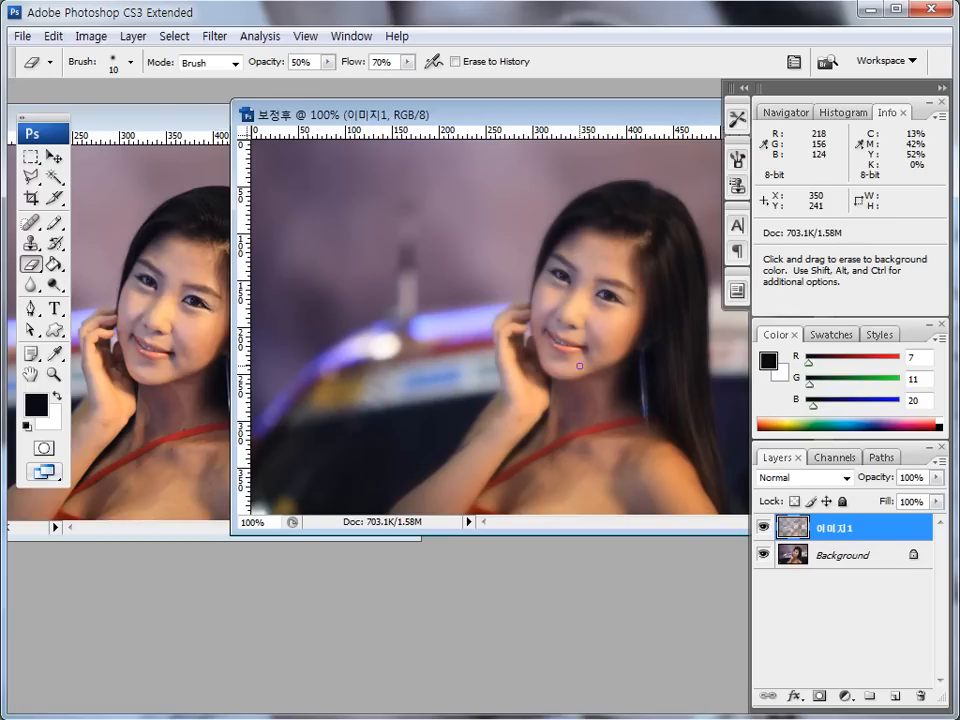
- Arrange the original and the retouched 보정후 image side by side and compare the woman's face and skin in both
left_click_drag(261, 121, 326, 130)
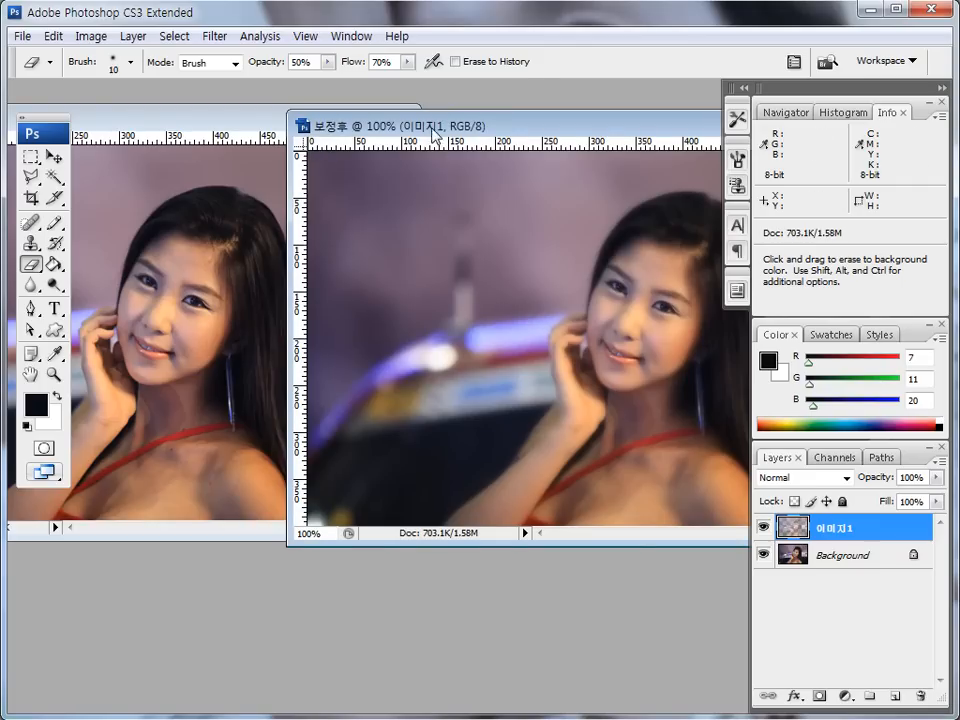
left_click_drag(435, 135, 408, 131)
left_click(220, 128)
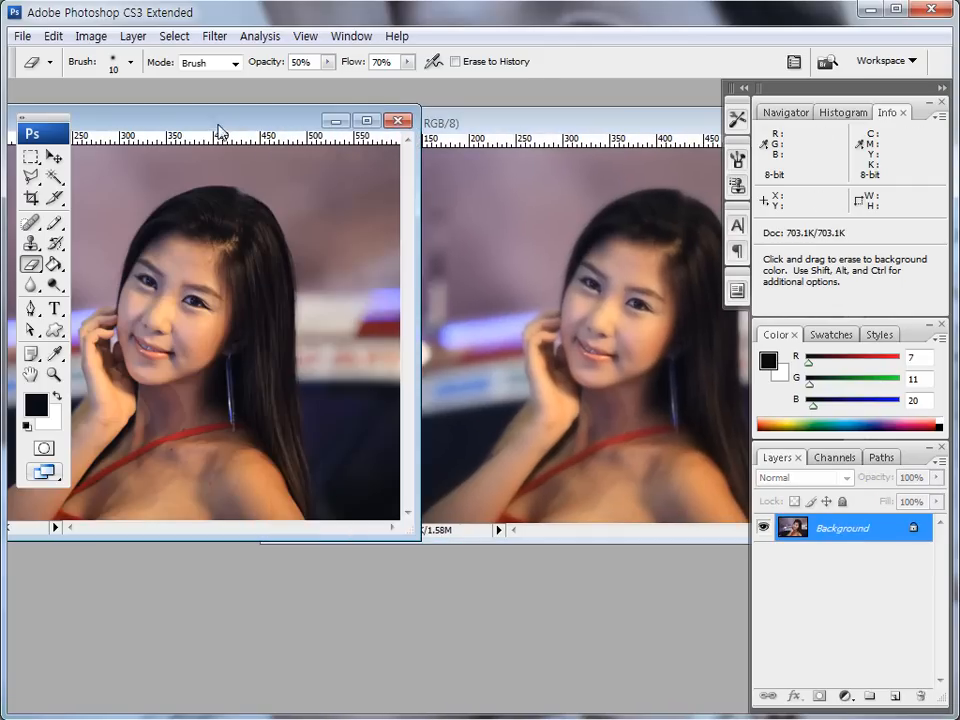
left_click_drag(220, 128, 274, 129)
left_click(488, 133)
left_click_drag(488, 133, 455, 133)
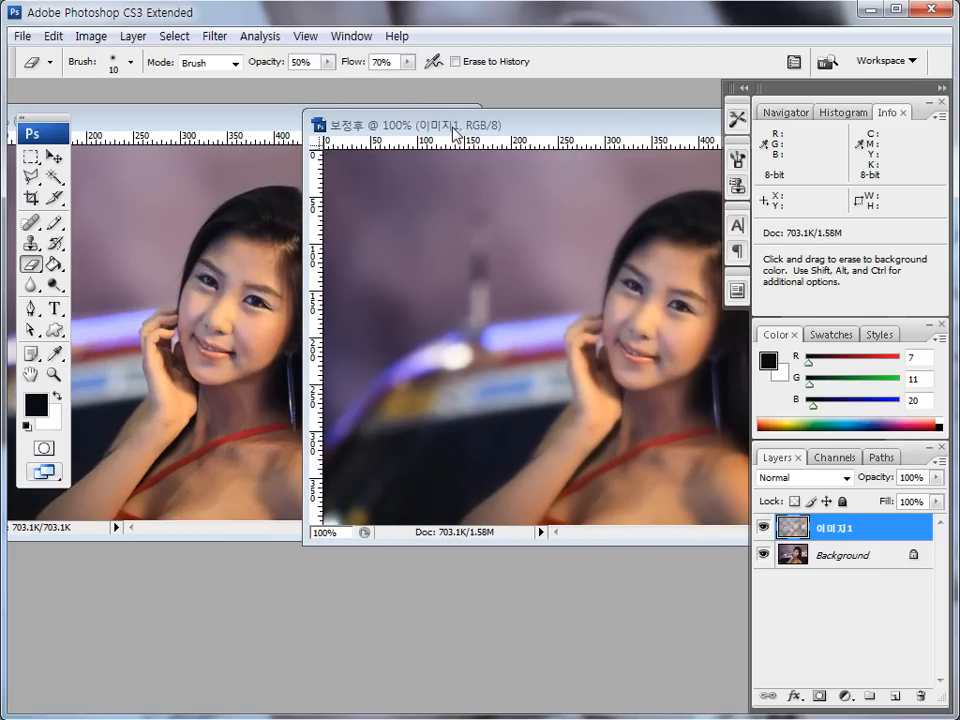
left_click_drag(455, 135, 472, 130)
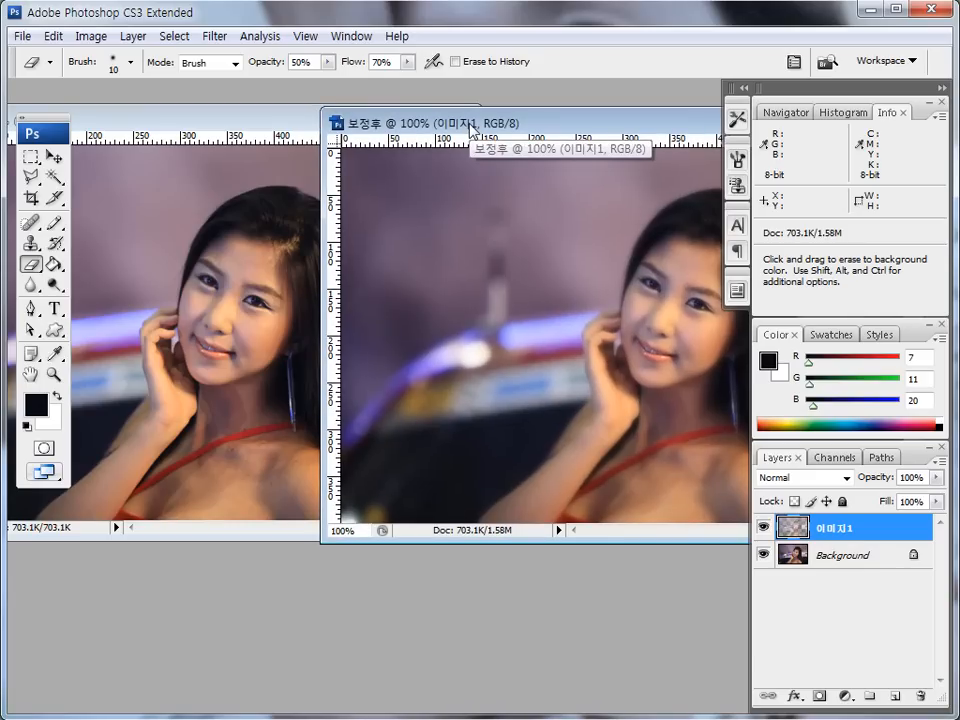
left_click_drag(472, 128, 436, 128)
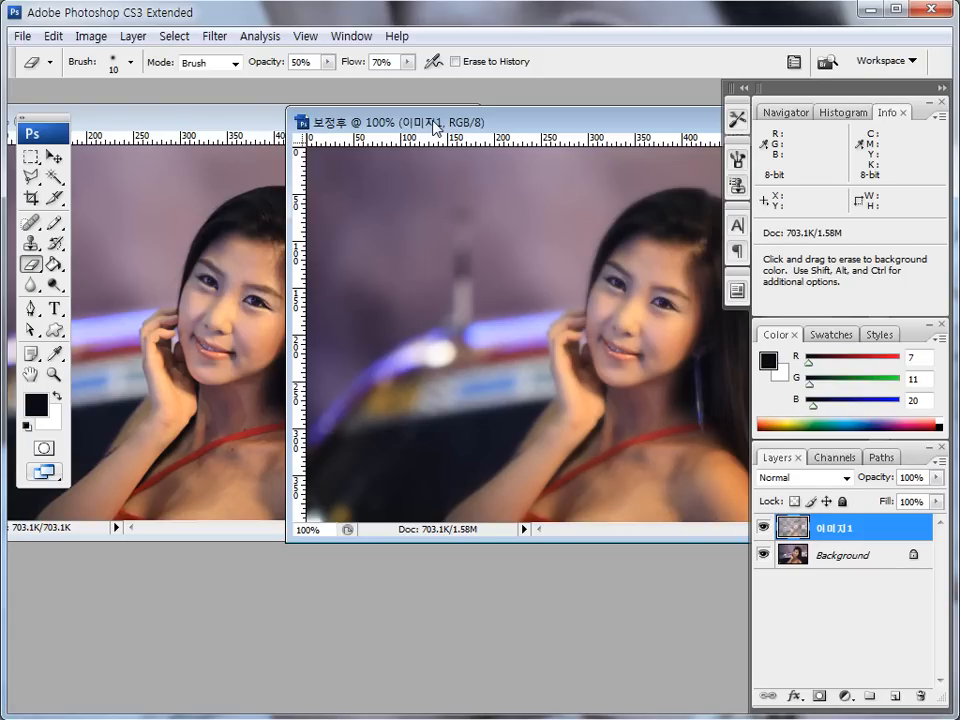
left_click_drag(435, 126, 234, 170)
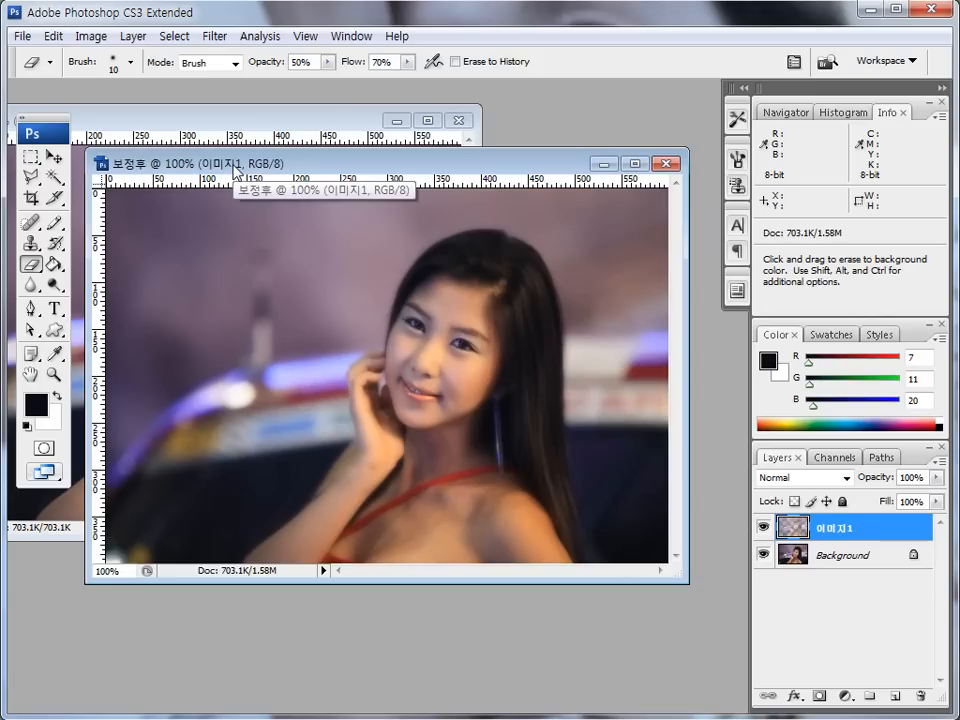
- Close the retouched 보정후 image and the original bbosasi portrait
left_click(665, 163)
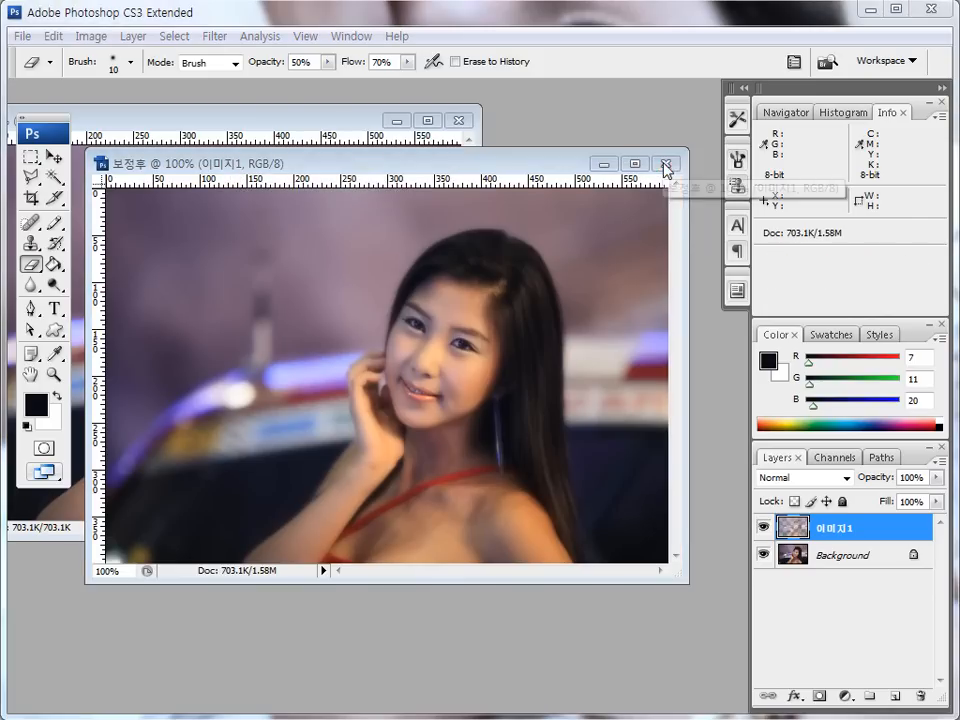
left_click(490, 285)
left_click(459, 120)
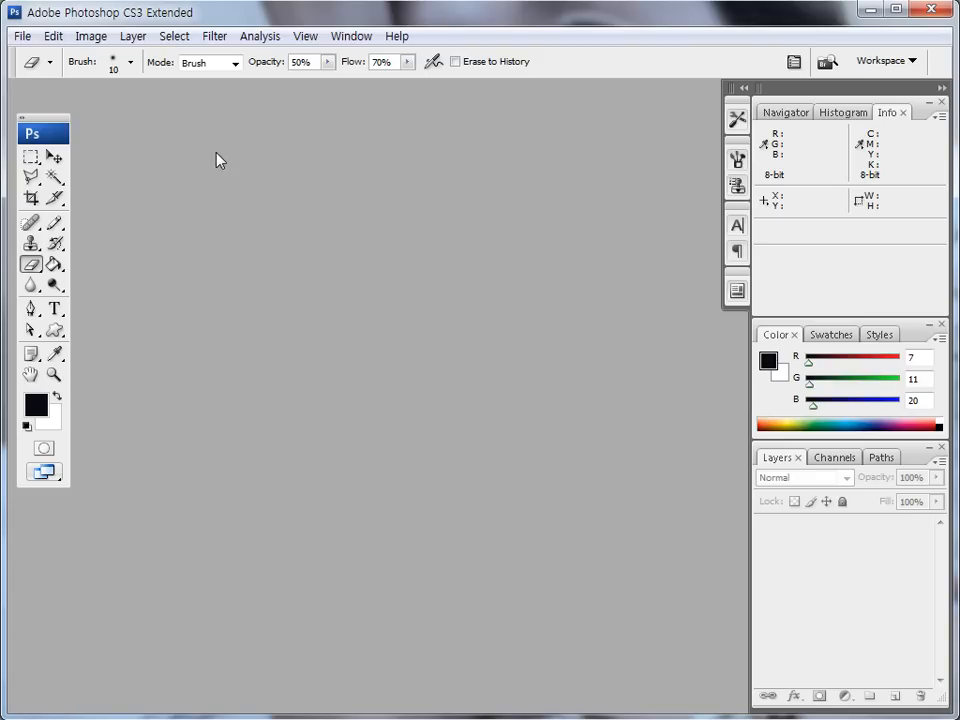
- Open the starshot image from the Lesson32 folder
left_click(21, 36)
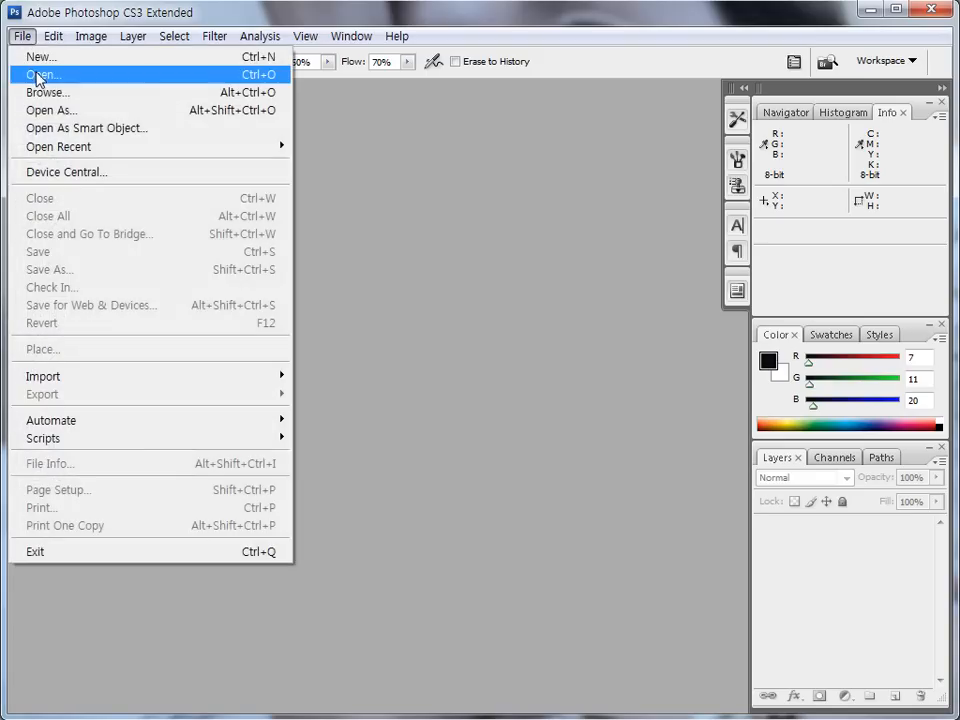
left_click(18, 77)
left_click(535, 255)
left_click(709, 470)
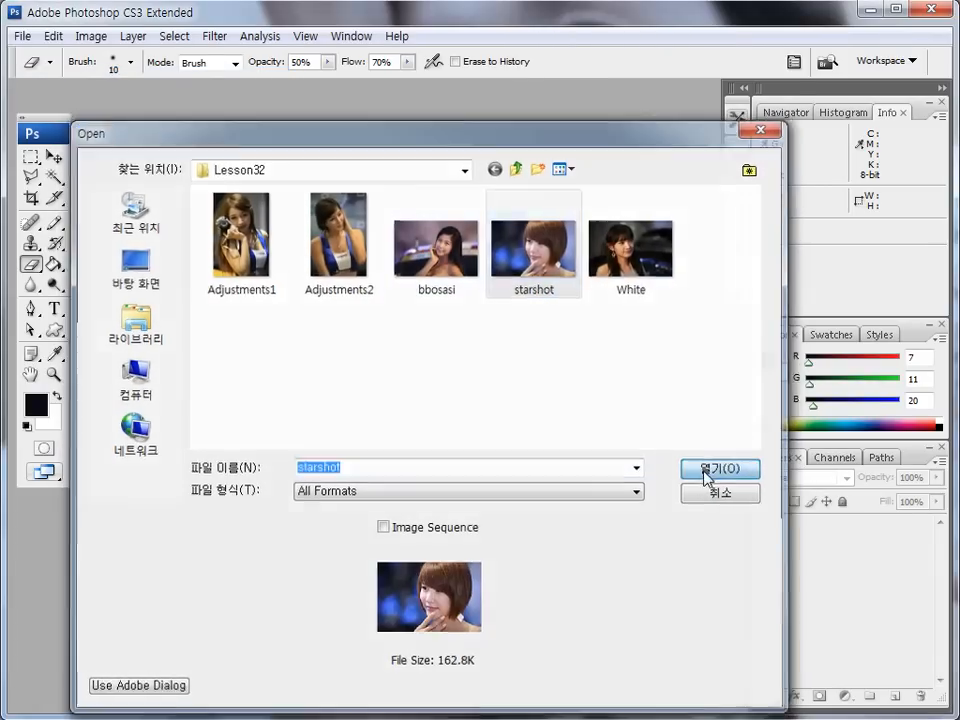
left_click_drag(281, 103, 254, 118)
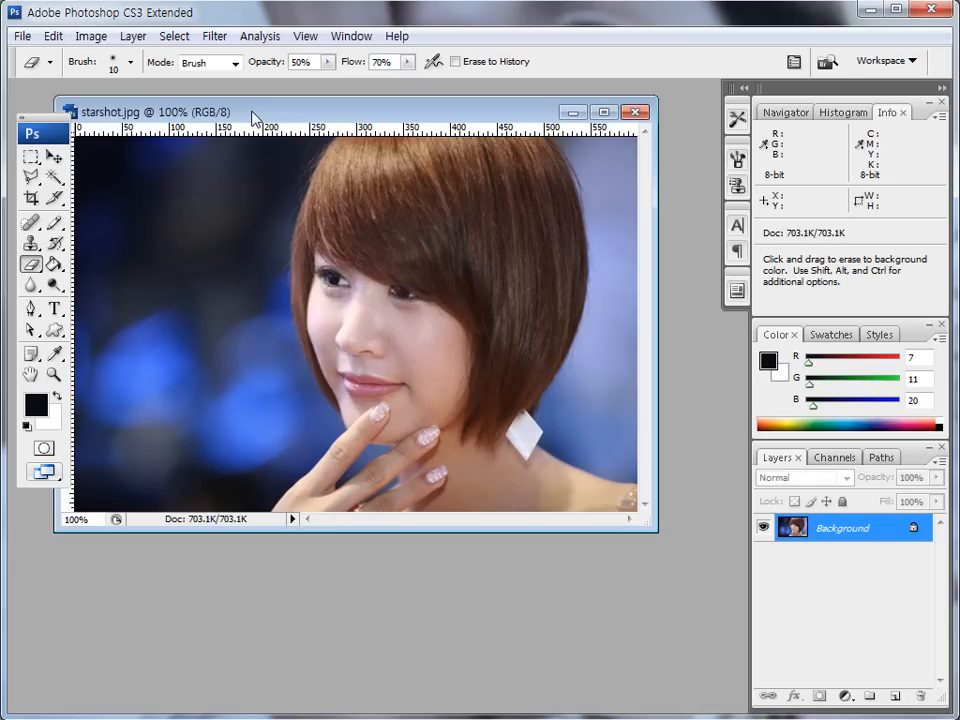
- Duplicate the starshot image under the name 보정후
left_click_drag(212, 119, 194, 130)
right_click(194, 128)
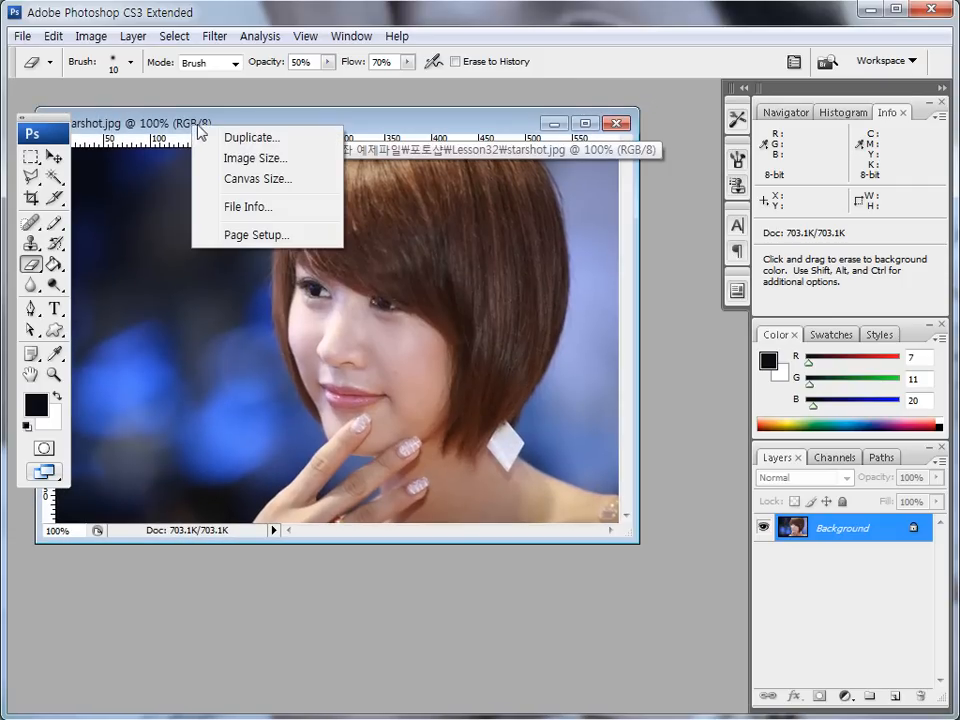
key("Escape")
right_click(194, 124)
left_click(221, 133)
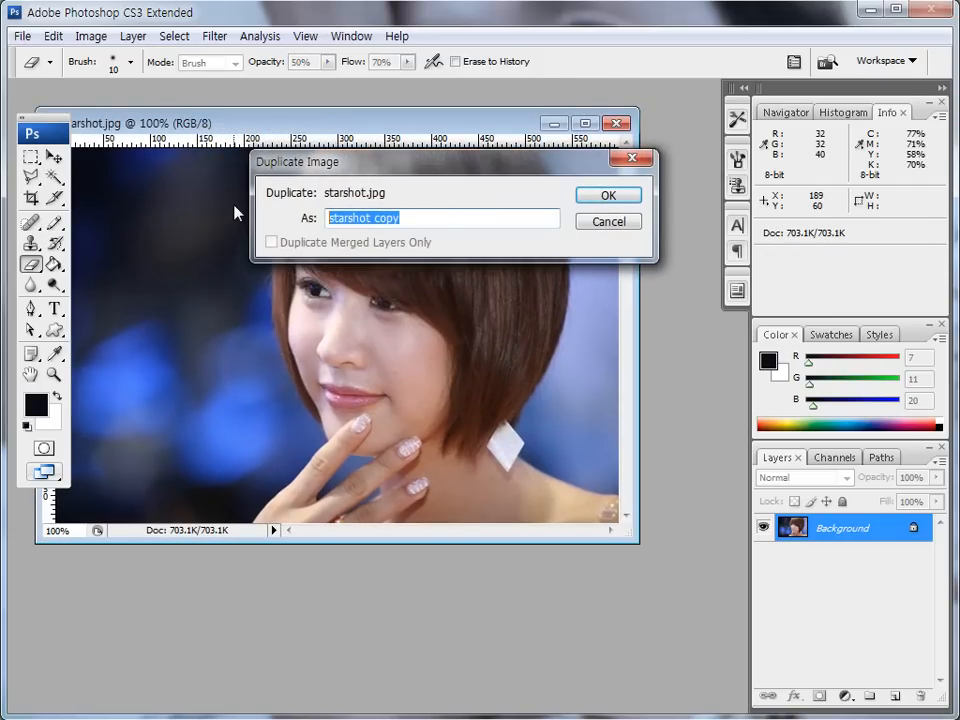
type("phot")
key("BackSpace")
key("BackSpace")
key("BackSpace")
key("BackSpace")
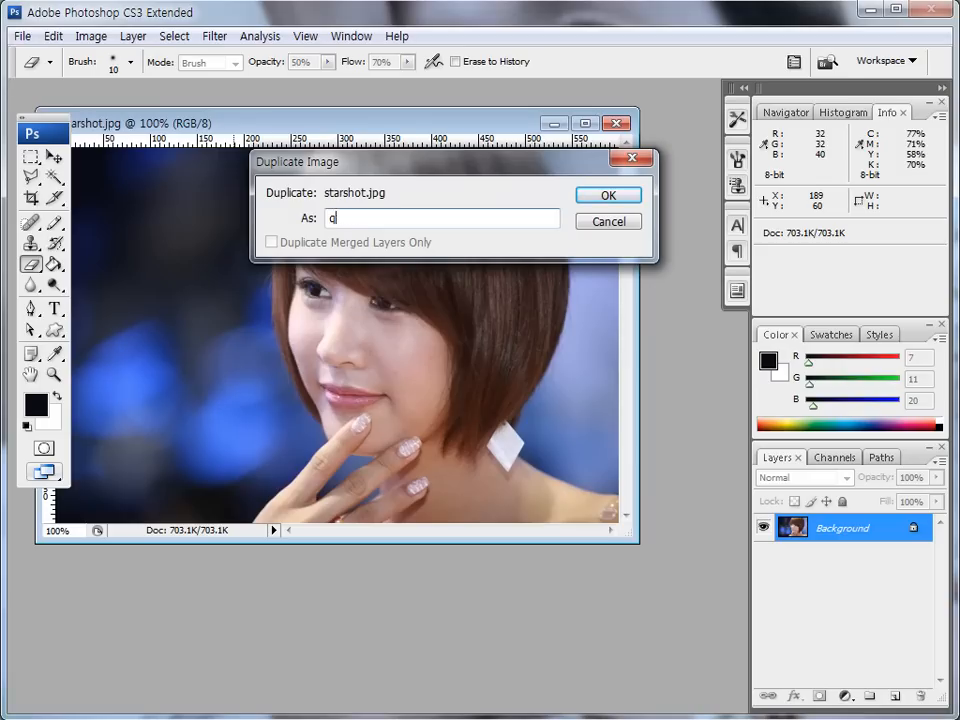
type("보정후")
left_click(609, 197)
- Arrange the starshot original and the 보정후 duplicate so that both faces can be seen next to each other
left_click_drag(222, 103, 452, 115)
left_click(315, 123)
left_click_drag(382, 124, 147, 125)
mouse_move(227, 129)
left_mouse_down()
mouse_move(178, 128)
mouse_move(215, 128)
left_mouse_up()
left_click_drag(468, 121, 473, 121)
left_click_drag(529, 132, 426, 142)
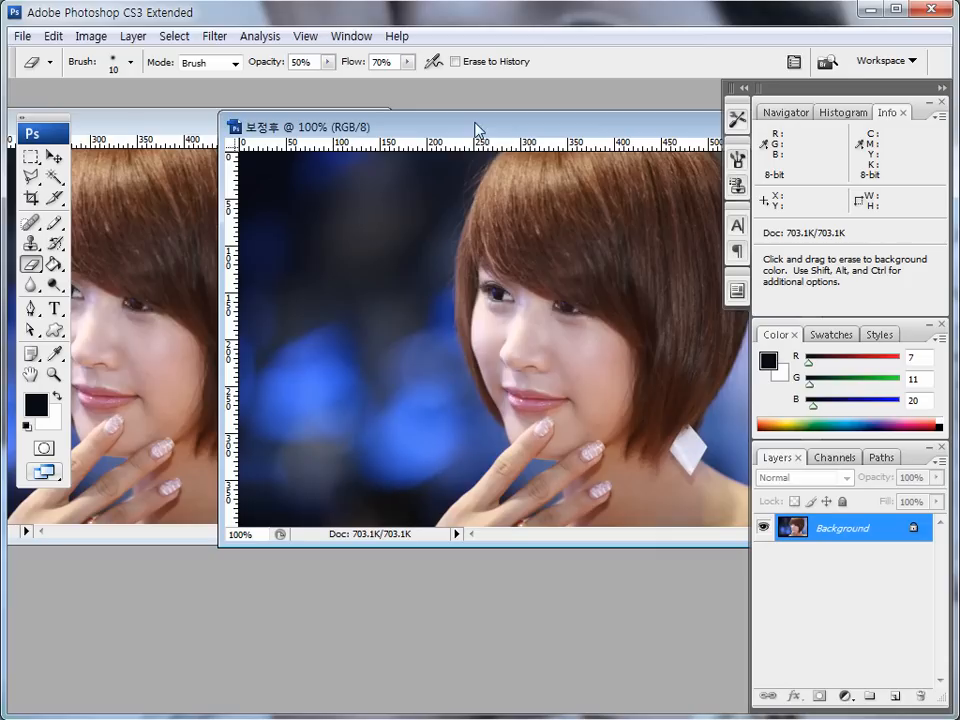
- Add a Threshold adjustment layer to 보정후 with a threshold level of 13 to isolate the darkest areas
left_click(845, 695)
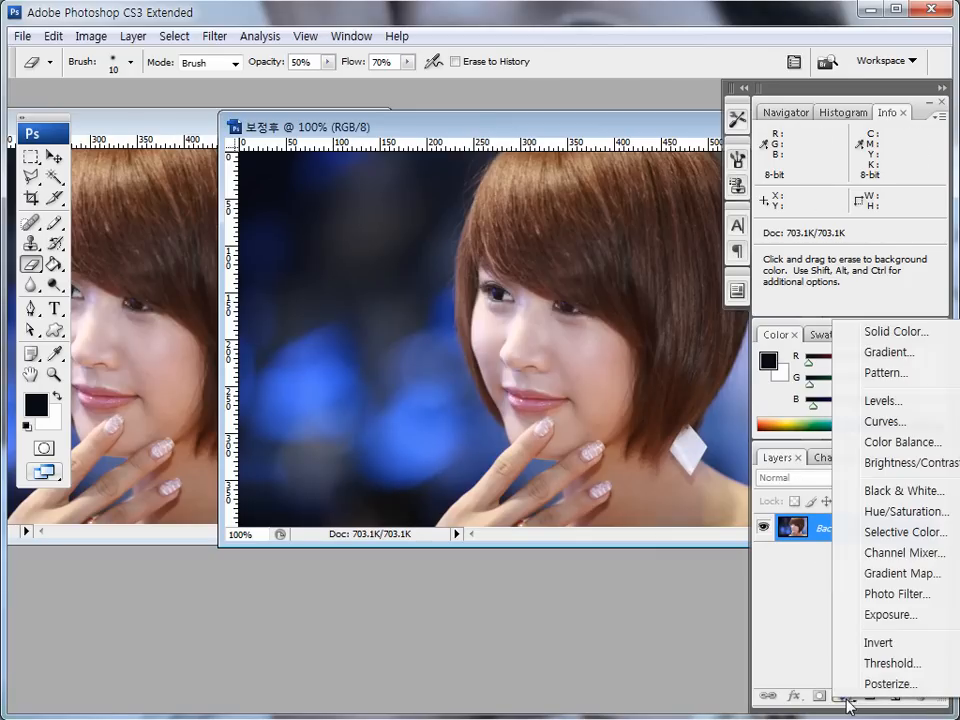
left_click(887, 665)
mouse_move(355, 395)
left_mouse_down()
mouse_move(326, 360)
mouse_move(348, 202)
left_mouse_up()
left_click(240, 368)
left_click_drag(245, 370, 154, 373)
left_click_drag(195, 218, 249, 331)
left_click_drag(208, 482, 189, 483)
mouse_move(289, 208)
left_mouse_down()
mouse_move(258, 213)
mouse_move(285, 152)
mouse_move(282, 210)
left_mouse_up()
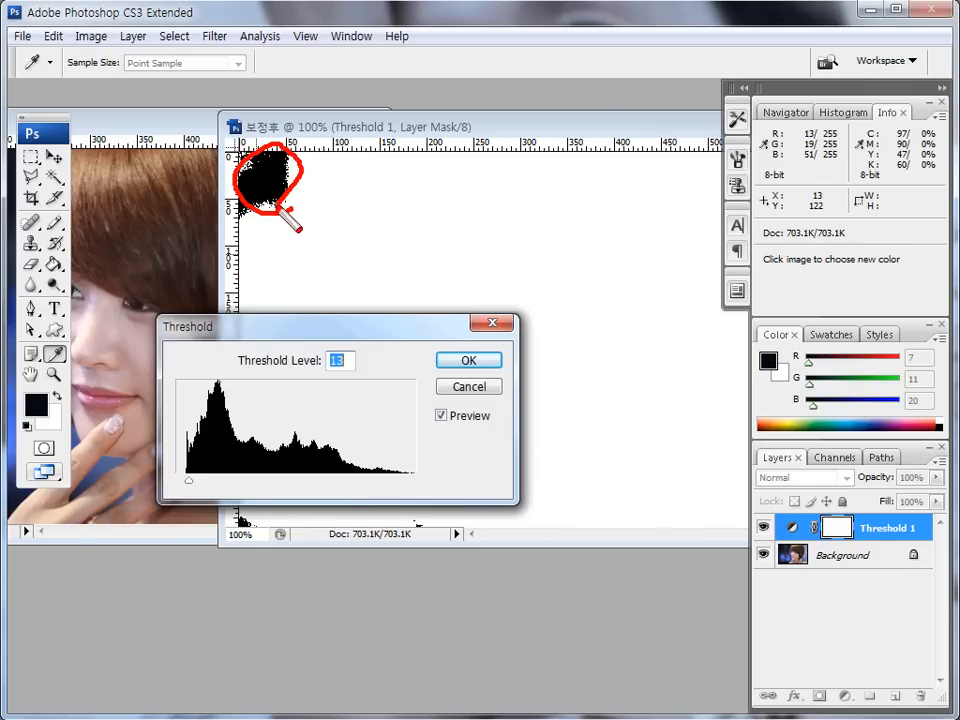
key("Escape")
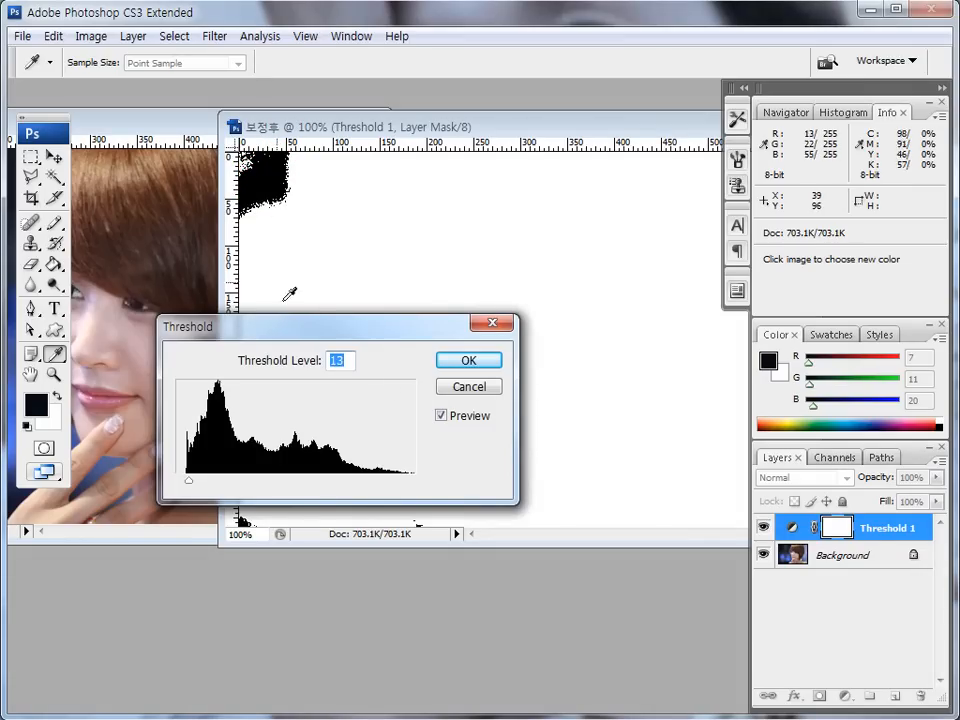
left_click(466, 362)
- Place a Color Sampler point in the black patch at the image's upper-left corner
key("e")
key("x")
mouse_move(62, 358)
left_mouse_down()
mouse_move(54, 367)
mouse_move(62, 358)
left_mouse_up()
key("Escape")
left_click(59, 361)
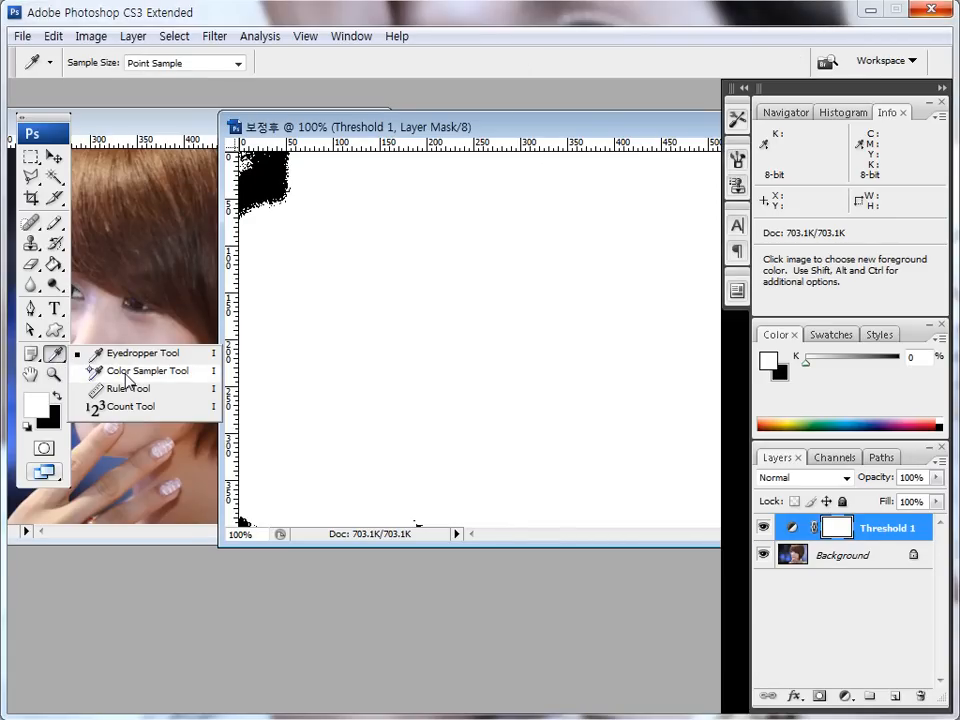
left_click(130, 372)
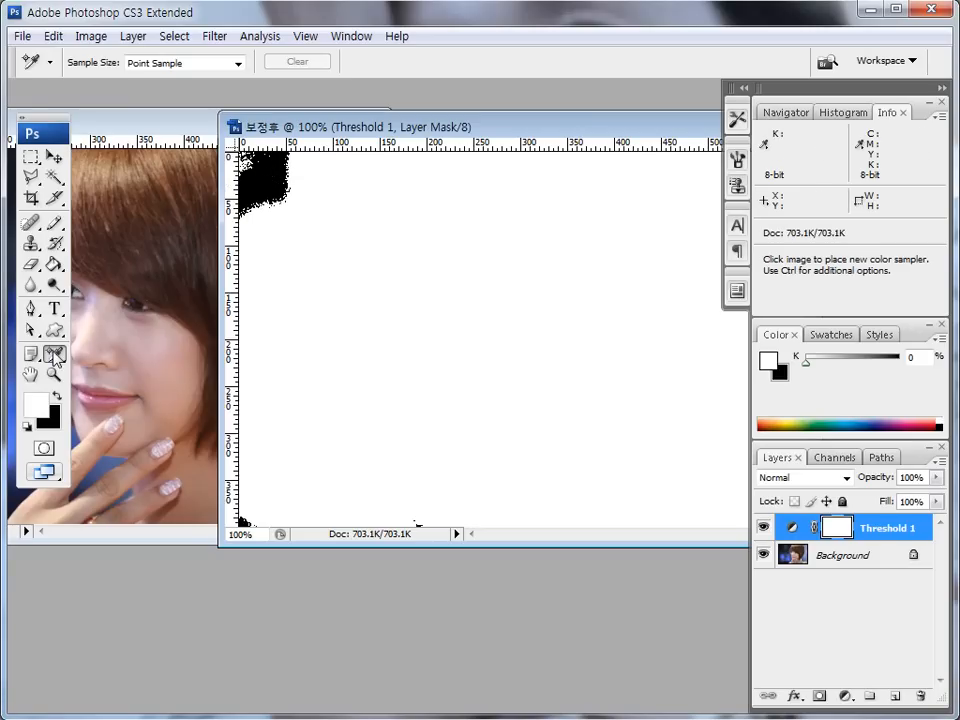
left_click(55, 353)
left_click(110, 374)
left_click(262, 183)
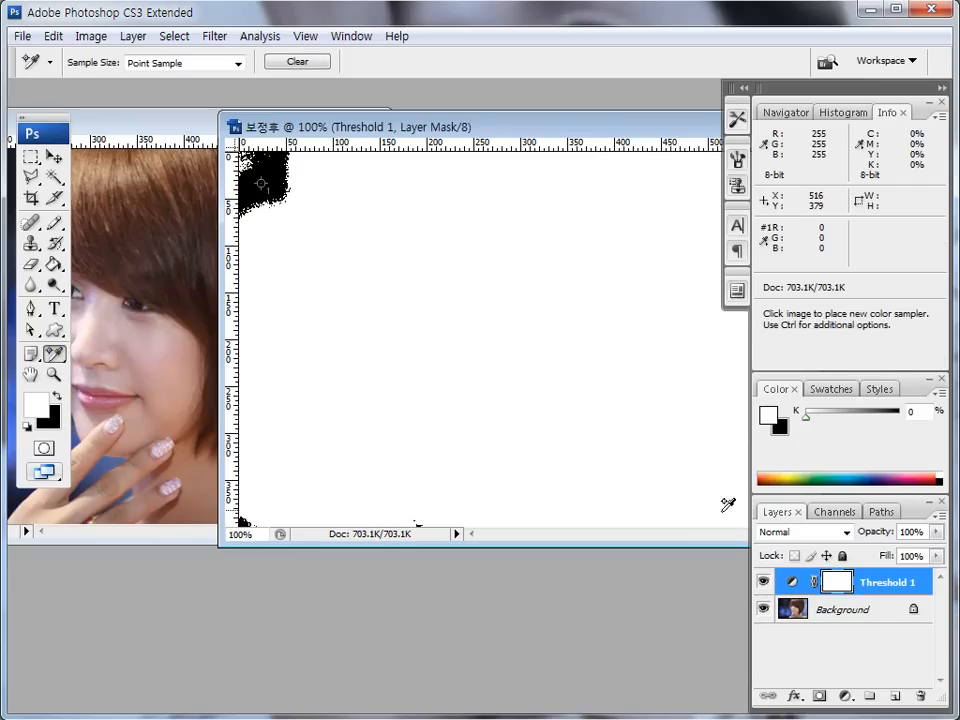
- Change the Threshold 1 layer's threshold level to 240 to isolate the brightest areas
key("ctrl")
key("ctrl+shift+d")
mouse_move(810, 592)
left_mouse_down()
mouse_move(775, 580)
mouse_move(808, 594)
left_mouse_up()
double_click(792, 581)
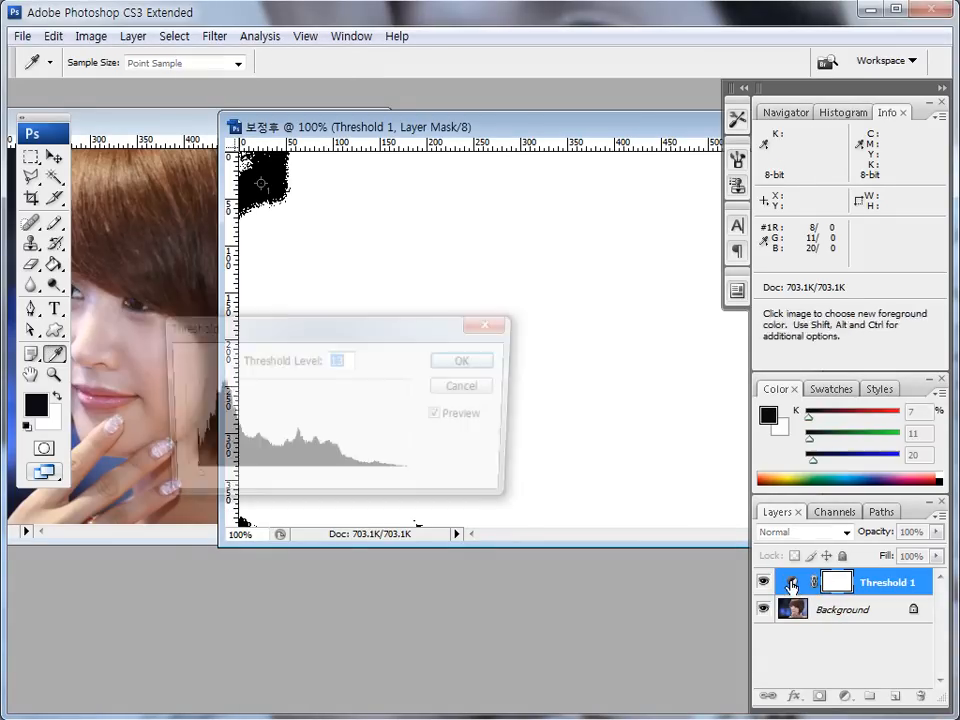
left_click_drag(433, 306, 436, 305)
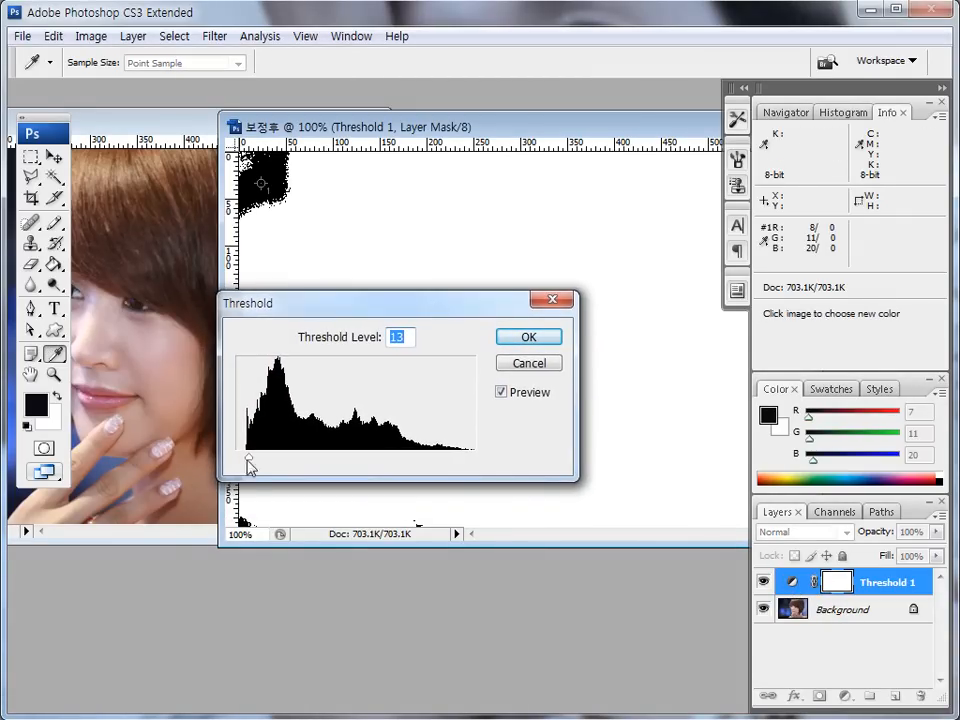
left_click_drag(250, 462, 461, 462)
left_click_drag(433, 314, 298, 360)
left_click_drag(326, 505, 328, 510)
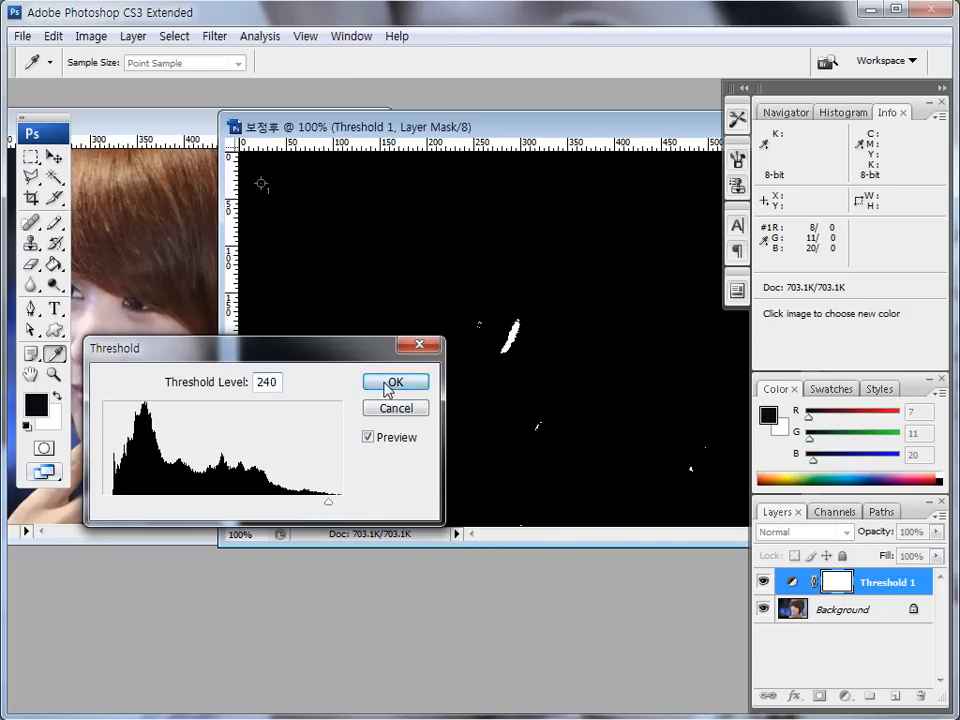
left_click(396, 382)
- Place a second Color Sampler point on the largest white patch, over the bridge of the nose
left_click(56, 356)
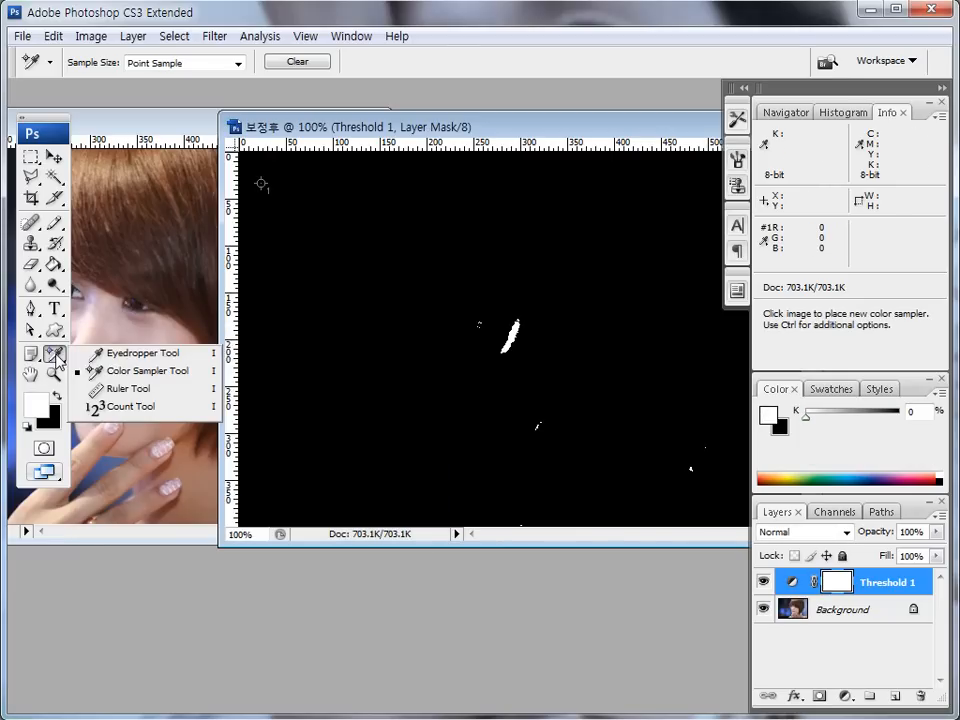
left_click(116, 375)
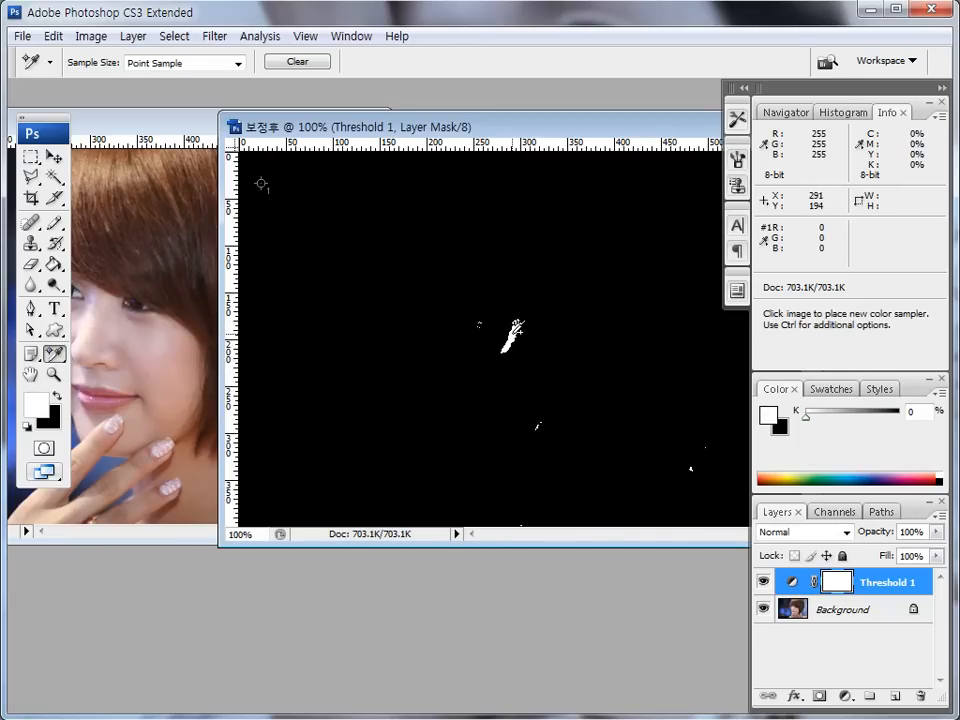
key("ctrl+shift+d")
left_click_drag(516, 350, 521, 347)
left_click(517, 349)
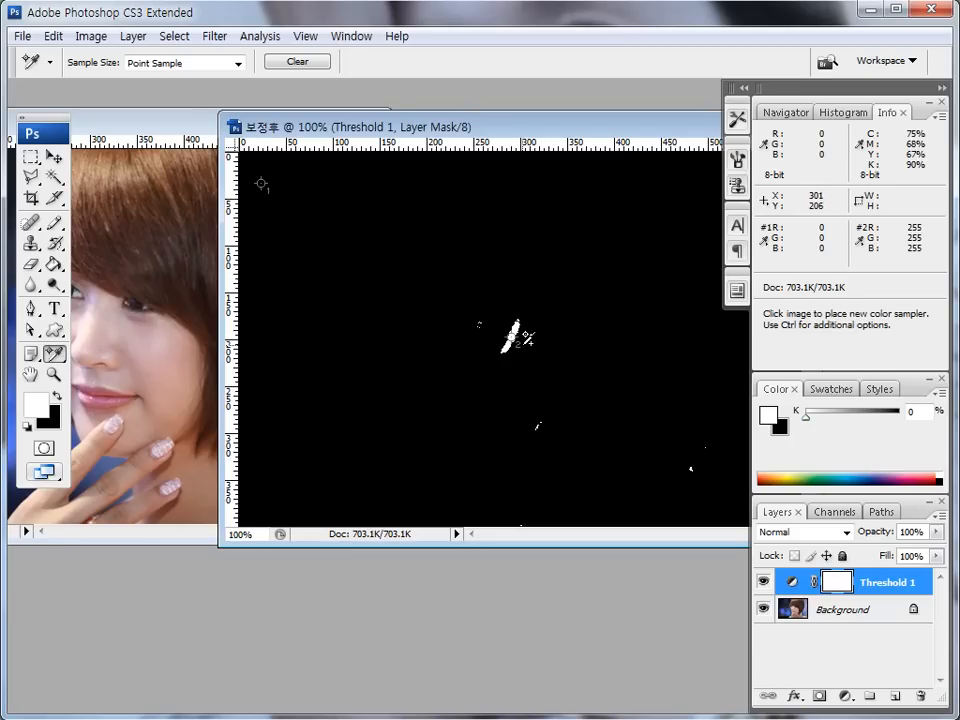
key("ctrl+2")
mouse_move(530, 356)
left_mouse_down()
mouse_move(525, 325)
mouse_move(531, 356)
left_mouse_up()
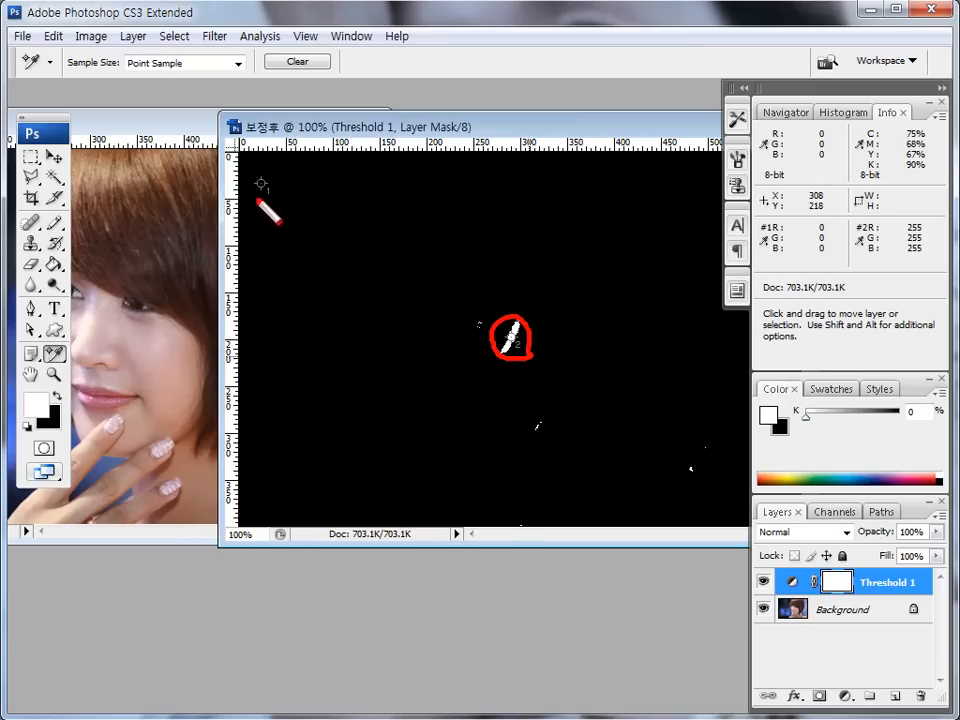
mouse_move(257, 197)
left_mouse_down()
mouse_move(274, 193)
mouse_move(262, 200)
left_mouse_up()
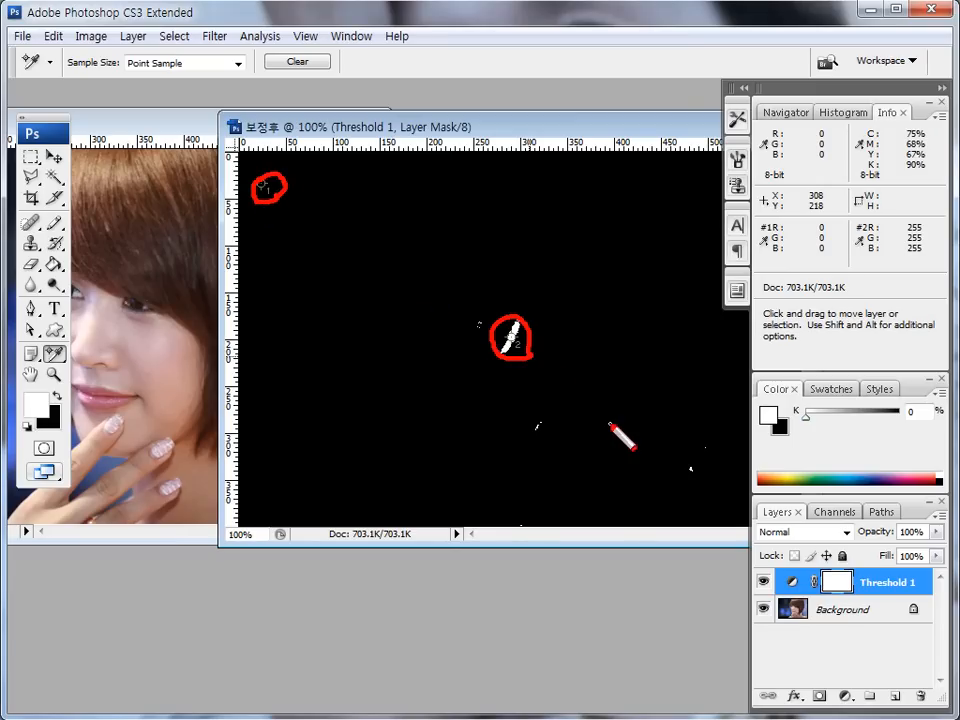
key("Escape")
key("ctrl+2")
- Delete the Threshold 1 adjustment layer, keeping both color sampler points on the portrait
mouse_move(778, 592)
left_mouse_down()
mouse_move(918, 589)
mouse_move(870, 566)
mouse_move(766, 580)
mouse_move(805, 600)
mouse_move(824, 591)
left_mouse_up()
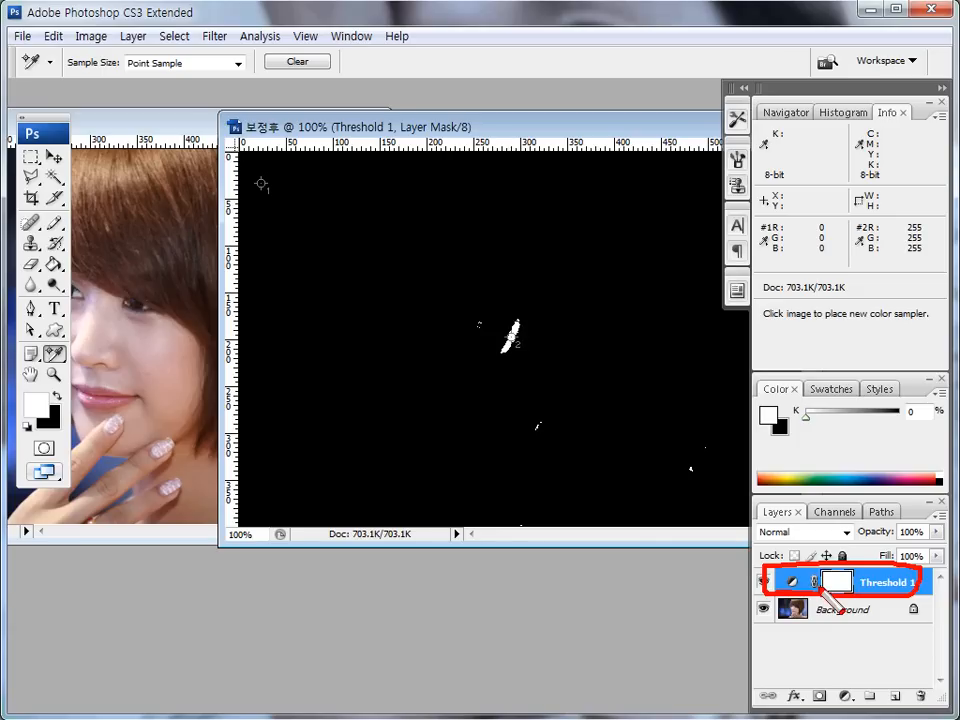
key("Escape")
left_click_drag(913, 583, 919, 694)
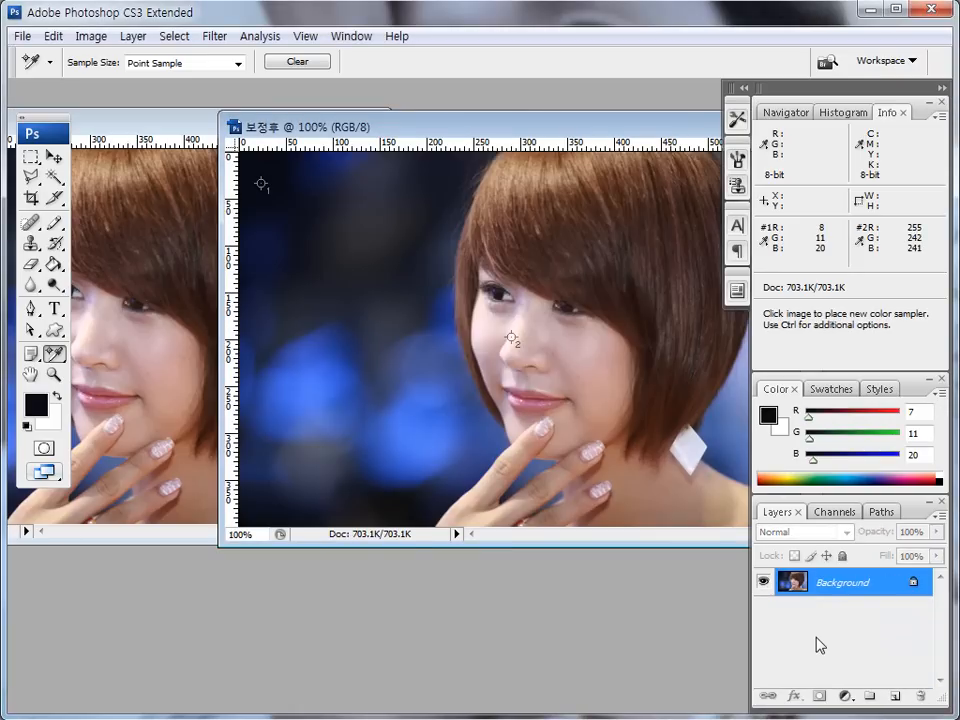
key("ctrl+shift+d")
mouse_move(282, 202)
left_mouse_down()
mouse_move(247, 195)
mouse_move(258, 178)
mouse_move(281, 200)
left_mouse_up()
mouse_move(519, 326)
left_mouse_down()
mouse_move(500, 338)
mouse_move(519, 347)
left_mouse_up()
key("Escape")
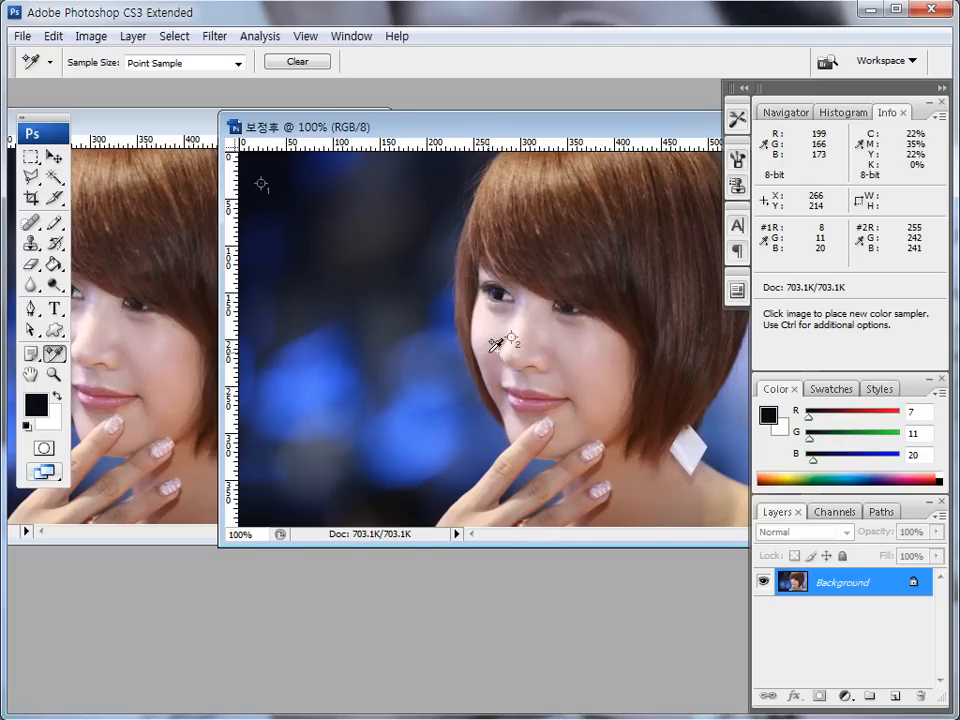
- Add a Levels adjustment layer and set its black point by sampling the image at color sampler 1
left_click(845, 697)
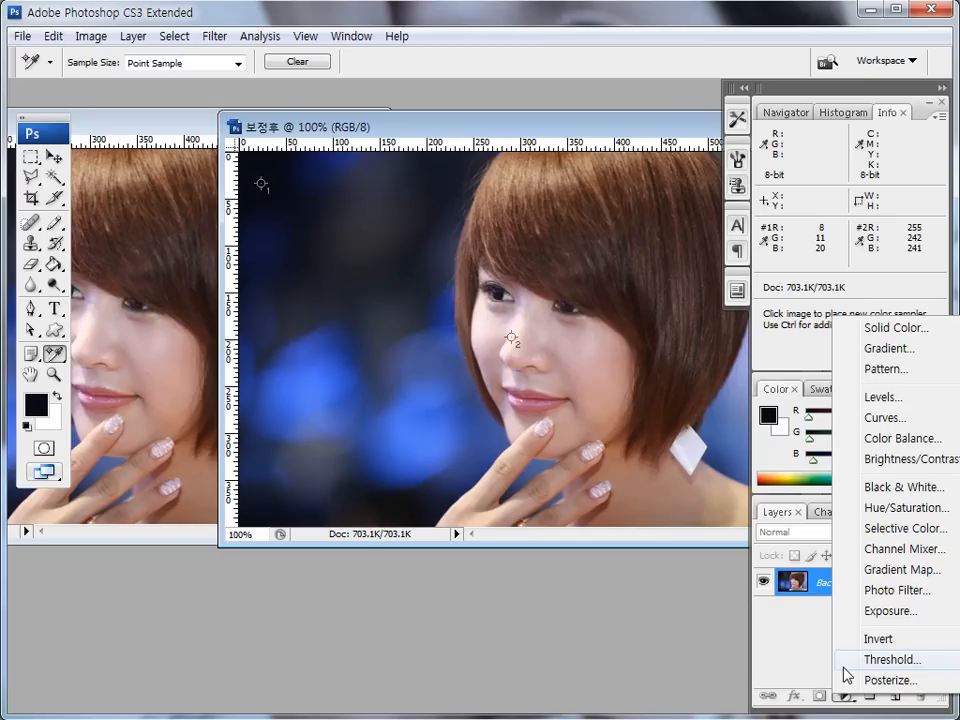
left_click(894, 401)
left_click_drag(345, 341, 358, 330)
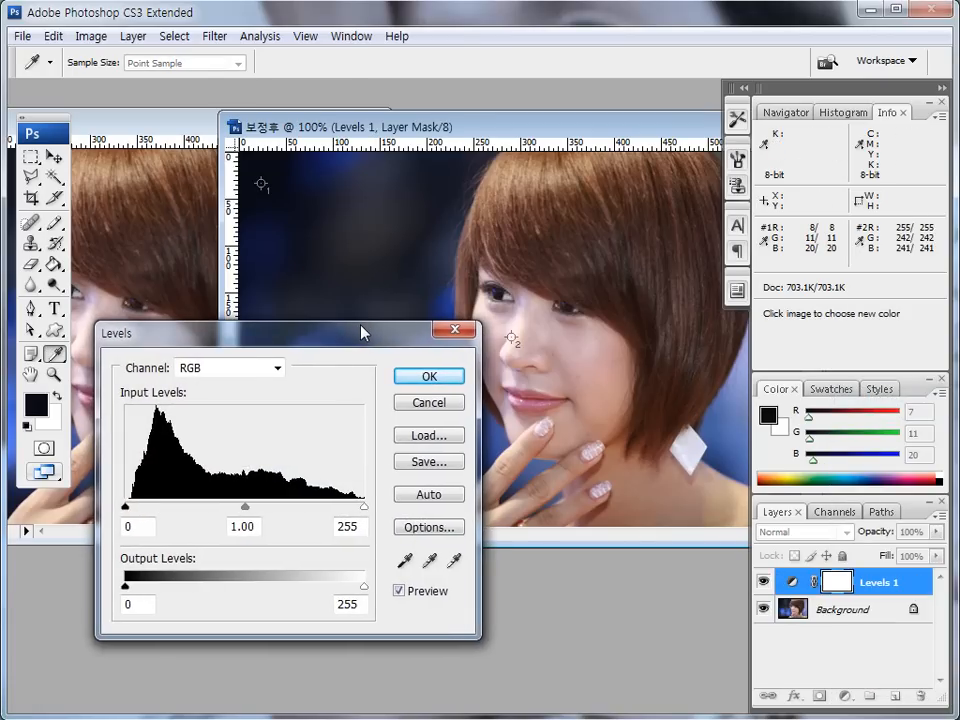
mouse_move(411, 571)
left_mouse_down()
mouse_move(394, 567)
mouse_move(418, 563)
mouse_move(413, 570)
left_mouse_up()
left_click(405, 562)
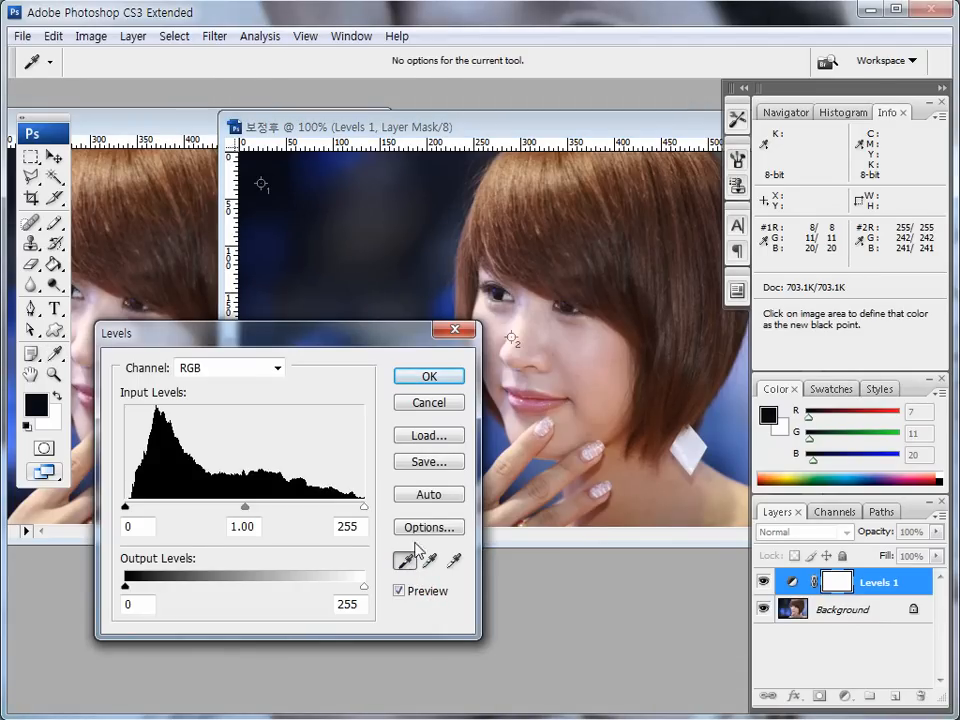
mouse_move(270, 194)
left_mouse_down()
mouse_move(279, 194)
mouse_move(273, 199)
left_mouse_up()
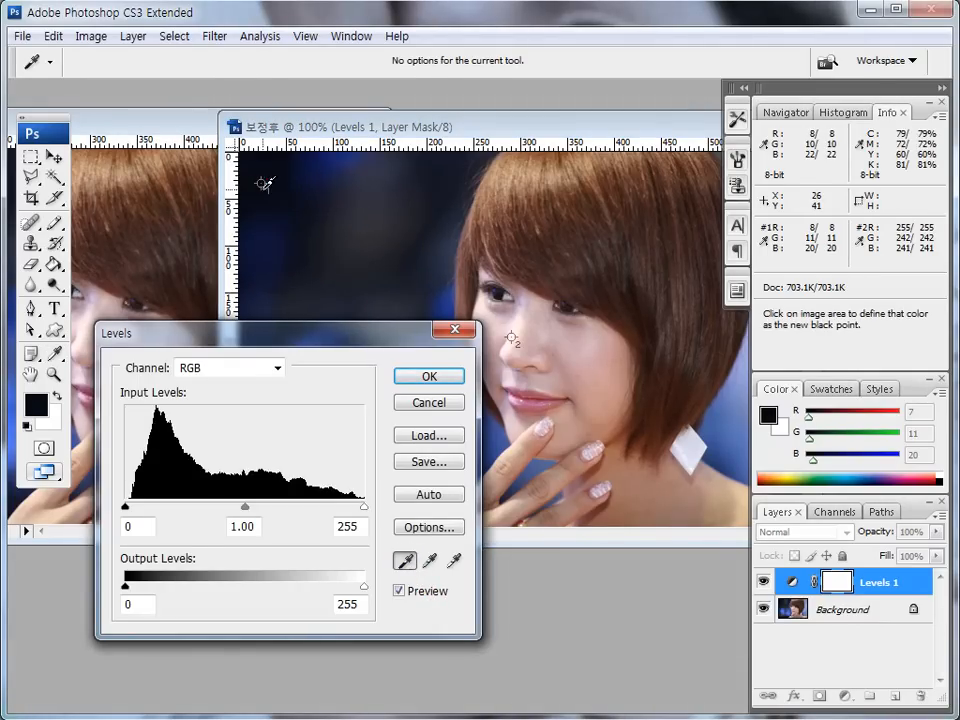
left_click(263, 183)
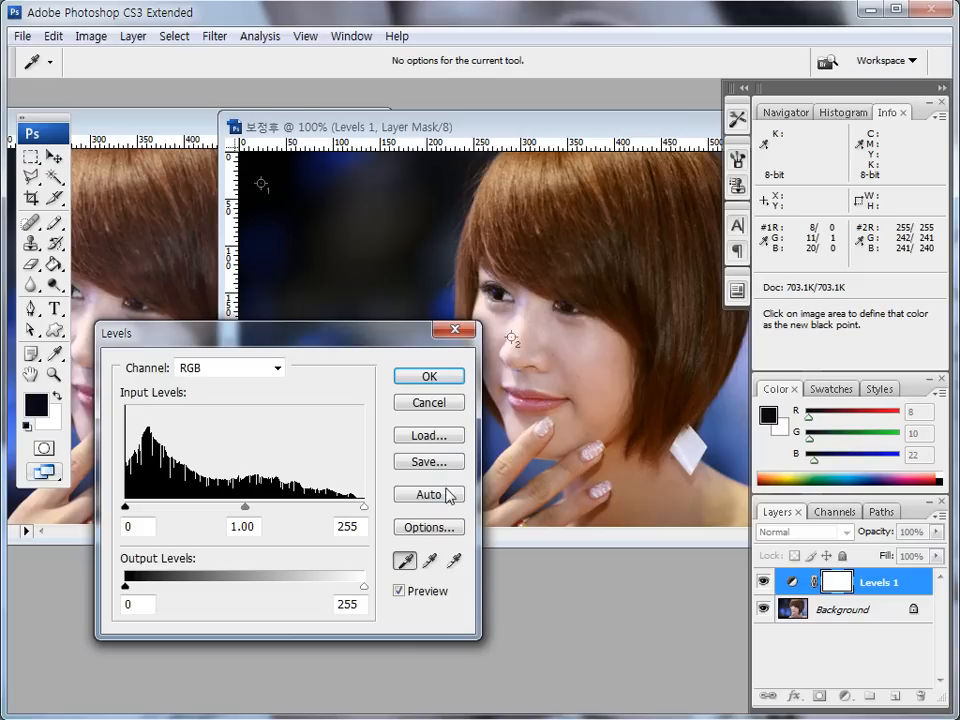
- Set the Levels white point by sampling the image at color sampler 2 on the nose
mouse_move(459, 566)
left_mouse_down()
mouse_move(446, 562)
mouse_move(456, 568)
left_mouse_up()
left_click(455, 562)
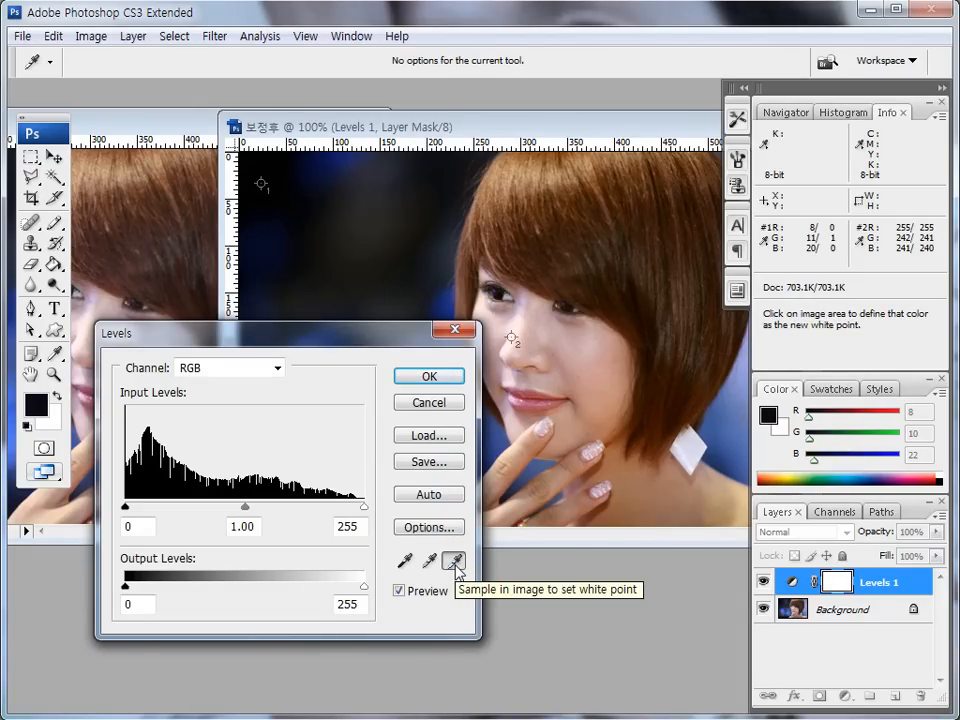
mouse_move(517, 352)
left_mouse_down()
mouse_move(527, 328)
mouse_move(521, 355)
left_mouse_up()
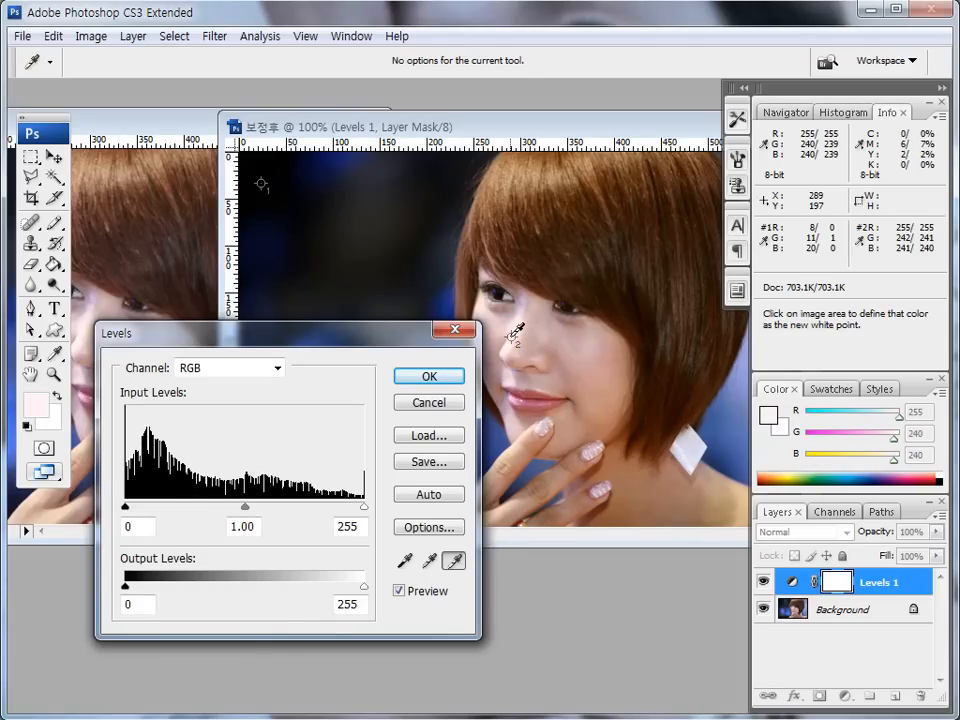
left_click(512, 338)
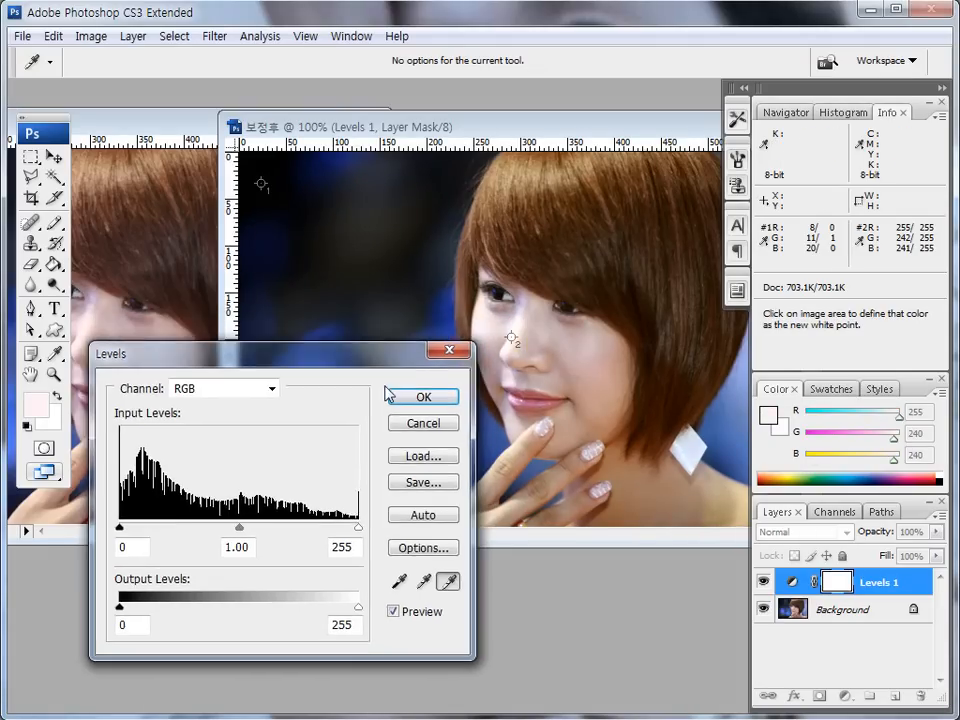
- Brighten the midtones to 1.16 in the RGB input levels and apply the Levels adjustment
mouse_move(388, 353)
left_mouse_down()
mouse_move(371, 398)
mouse_move(375, 369)
left_mouse_up()
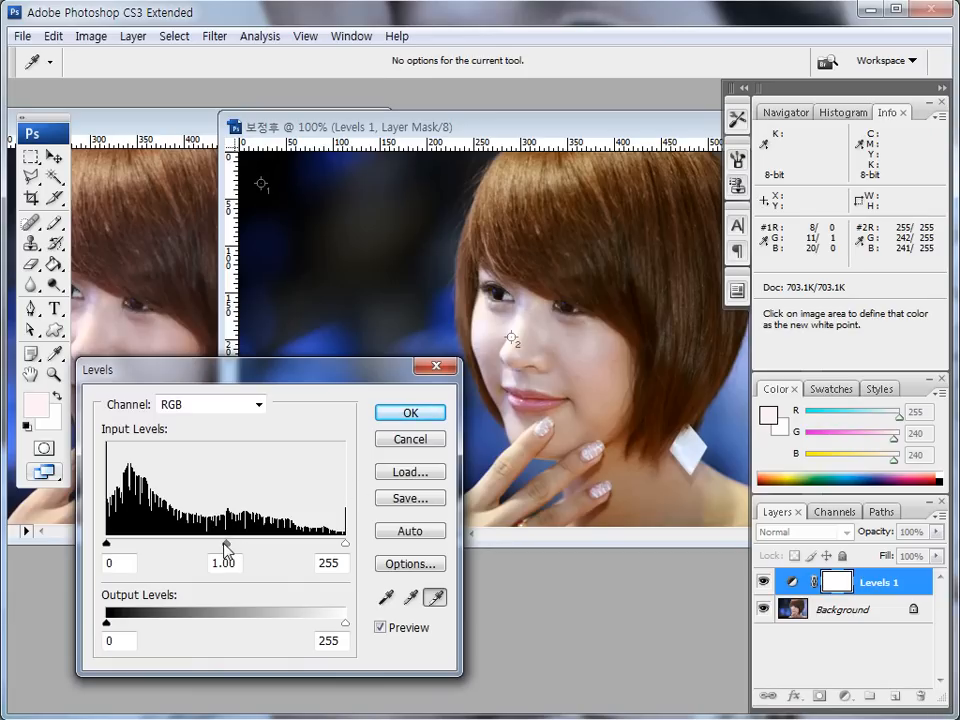
mouse_move(224, 543)
left_mouse_down()
mouse_move(236, 544)
mouse_move(213, 543)
left_mouse_up()
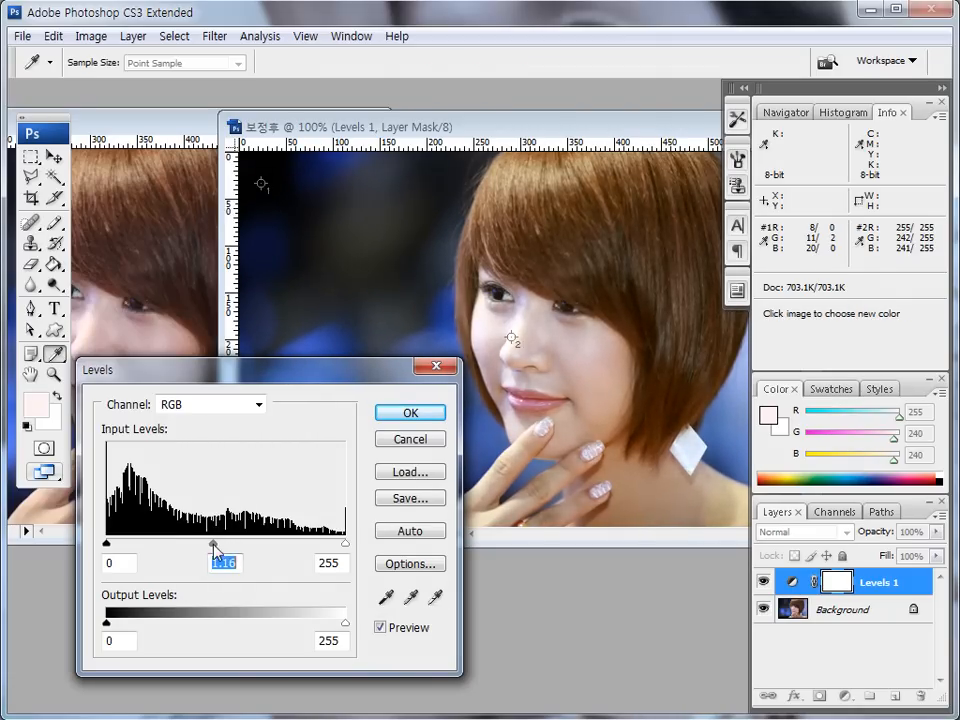
left_click(424, 416)
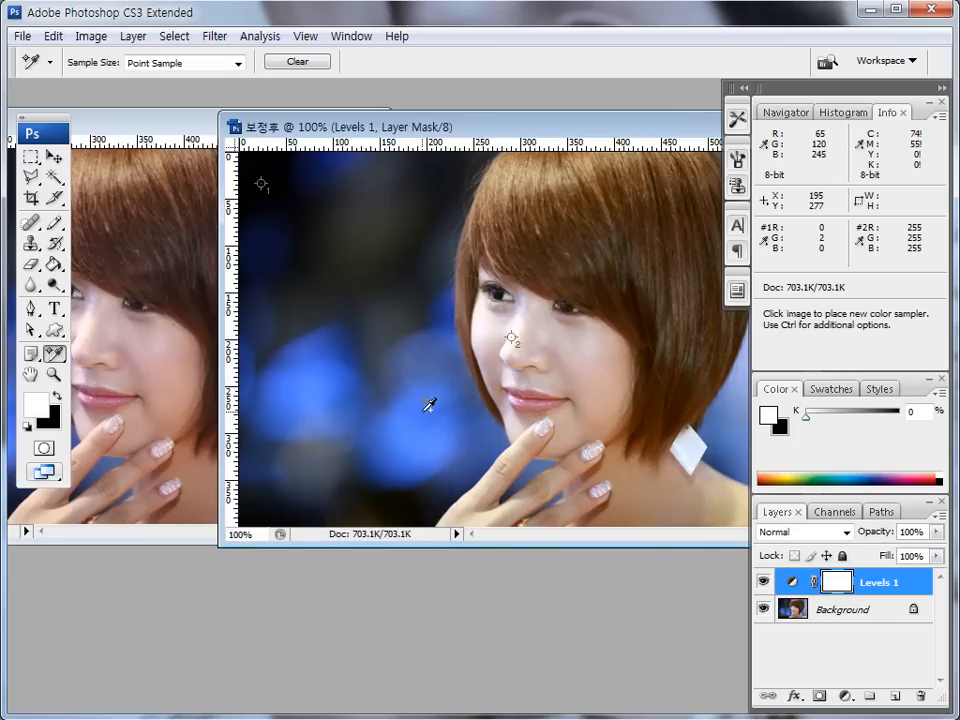
- Shift the 보정후 window slightly toward the original and set the Levels 1 layer's blend mode to Overlay
mouse_move(283, 128)
left_mouse_down()
mouse_move(425, 127)
mouse_move(380, 121)
mouse_move(265, 135)
left_mouse_up()
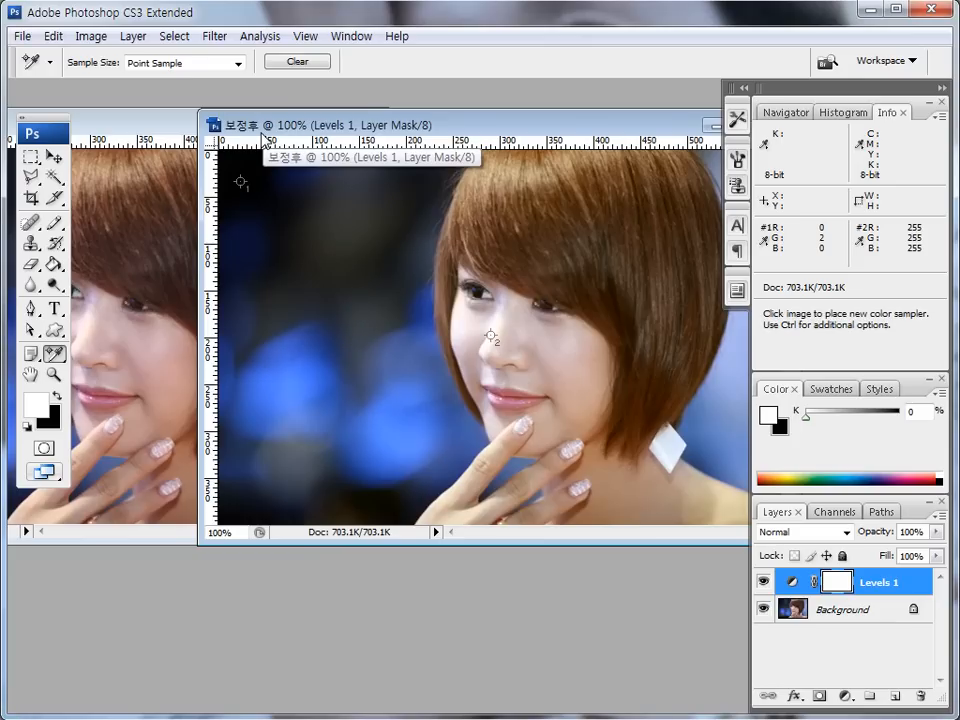
mouse_move(803, 600)
left_mouse_down()
mouse_move(903, 585)
mouse_move(893, 567)
mouse_move(830, 554)
mouse_move(786, 592)
mouse_move(813, 563)
mouse_move(761, 541)
left_mouse_up()
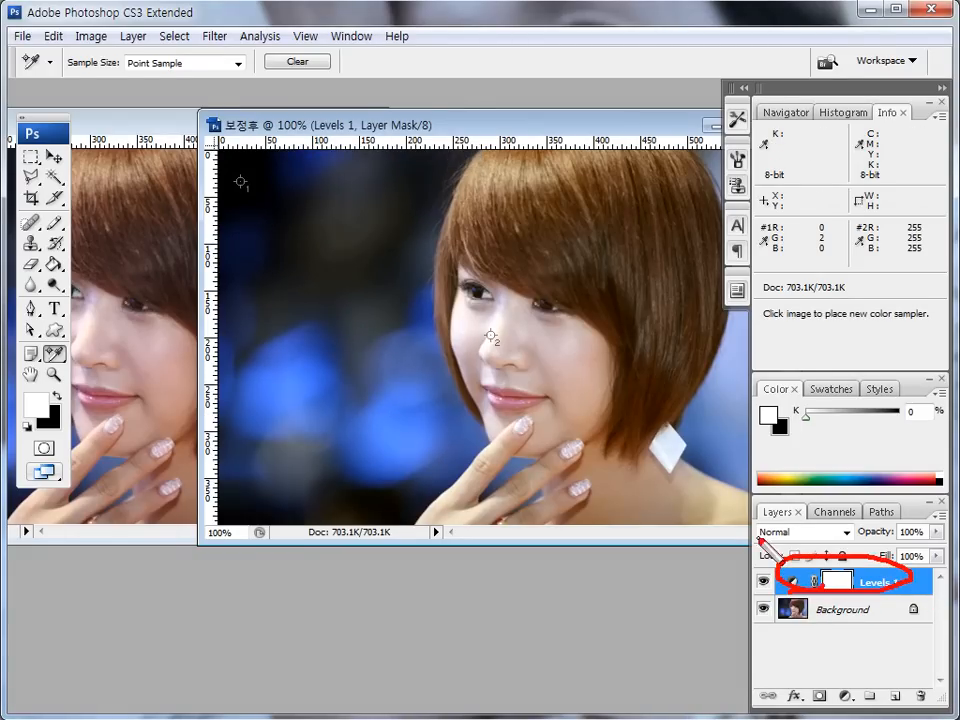
key("Escape")
left_click(846, 532)
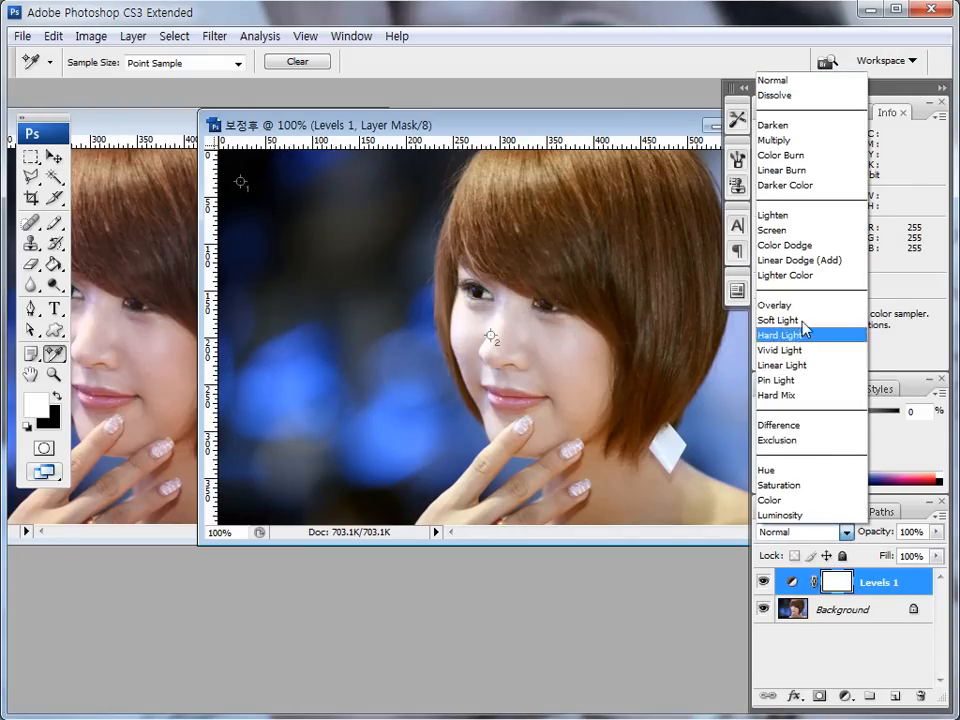
left_click(788, 306)
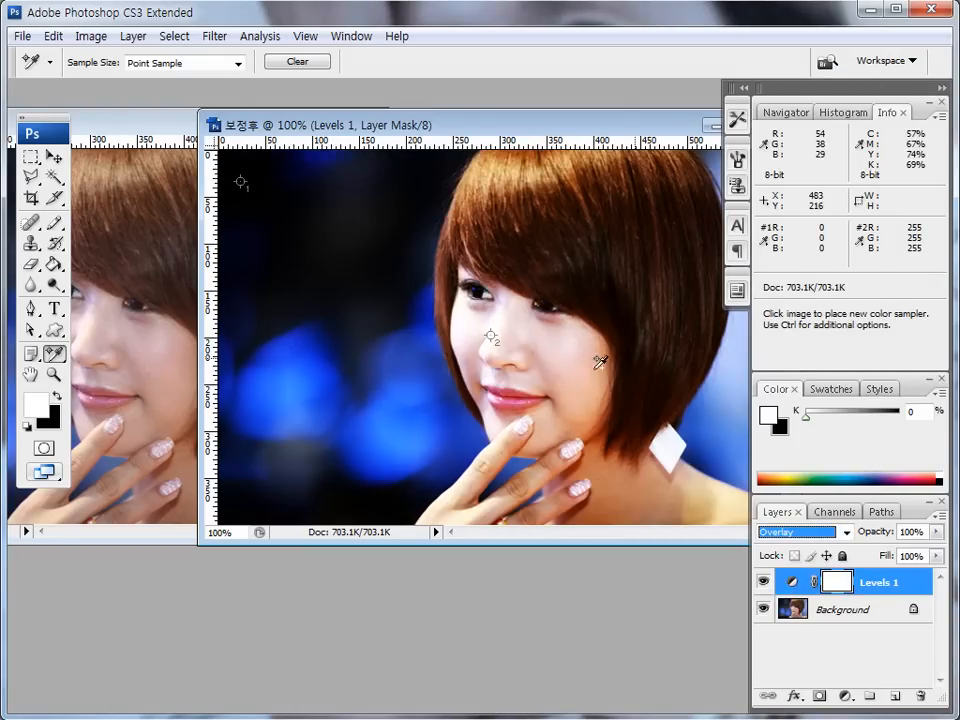
- Set the Levels 1 adjustment layer's opacity to 30%
key("ctrl+shift+d")
left_click_drag(921, 537, 922, 540)
key("Escape")
left_click(926, 536)
left_click(926, 534)
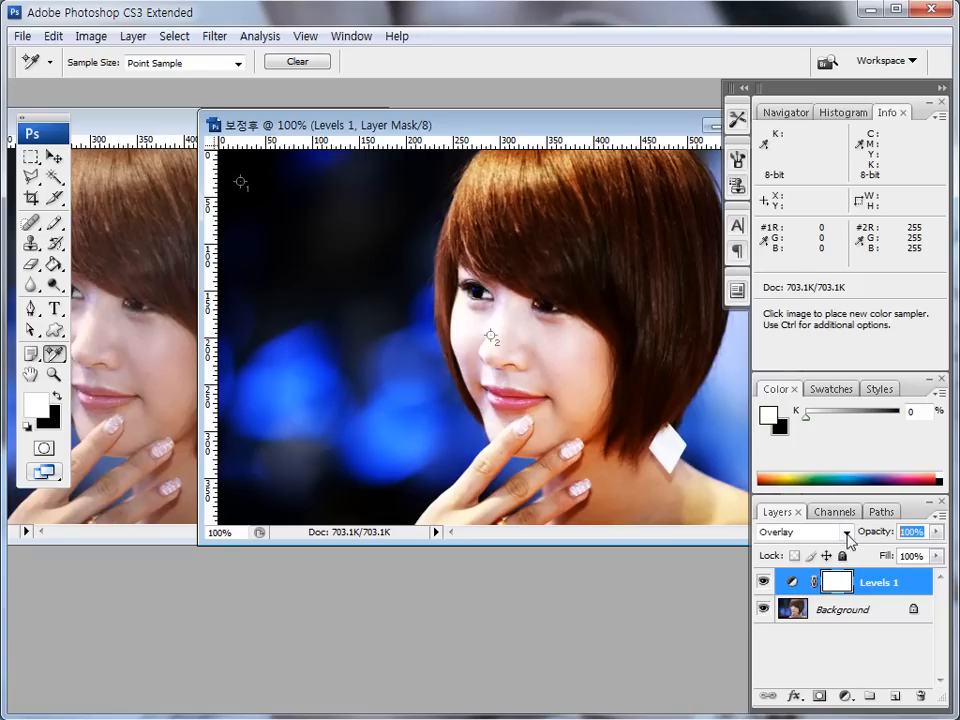
type("20")
key("BackSpace")
type("30")
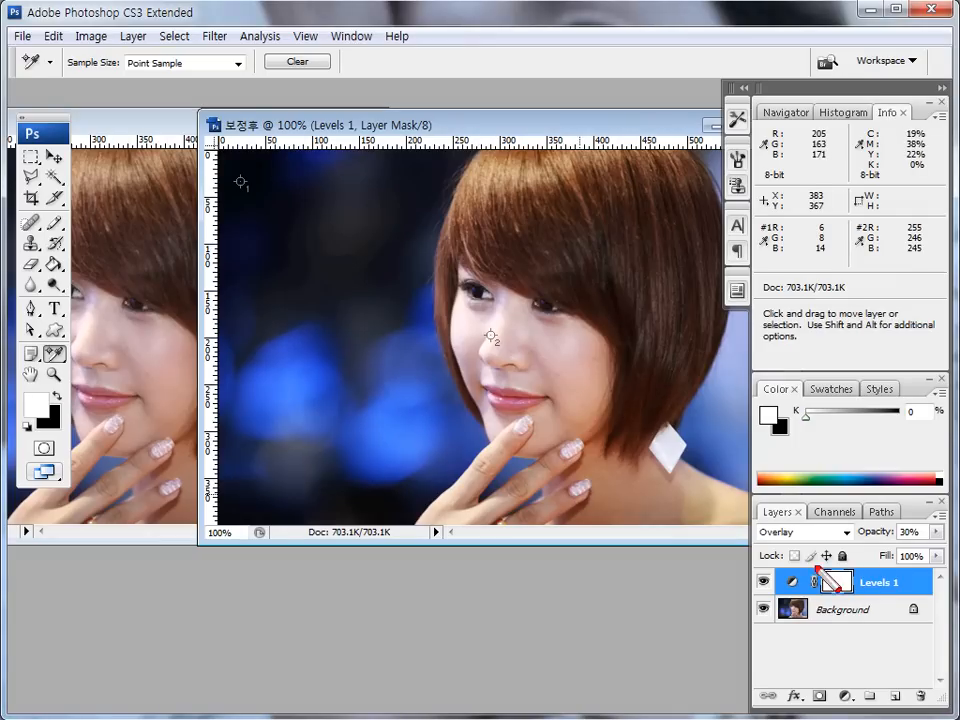
- Duplicate the Levels 1 adjustment layer and place the original above its copy
mouse_move(889, 604)
left_mouse_down()
mouse_move(829, 596)
mouse_move(778, 581)
mouse_move(844, 561)
mouse_move(870, 590)
left_mouse_up()
key("Escape")
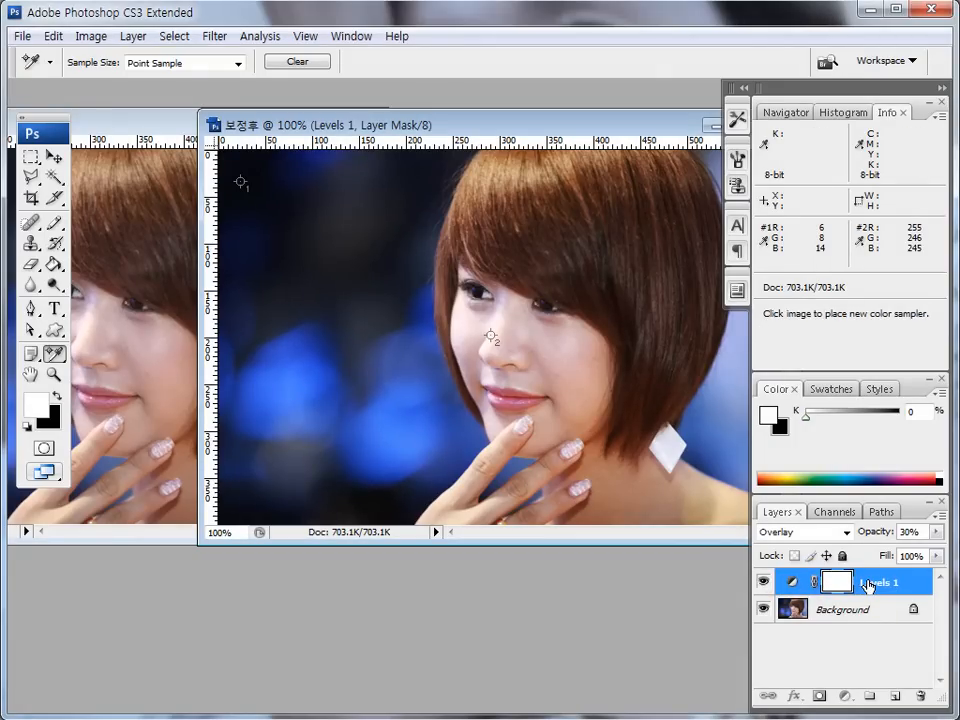
key("ctrl+j")
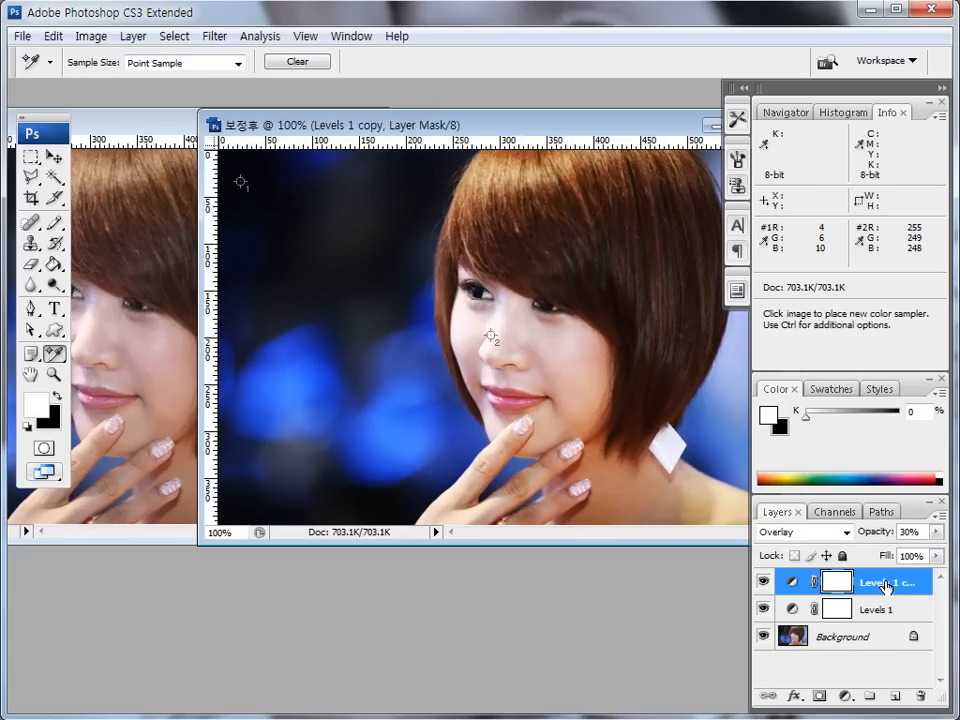
left_click_drag(879, 609, 889, 556)
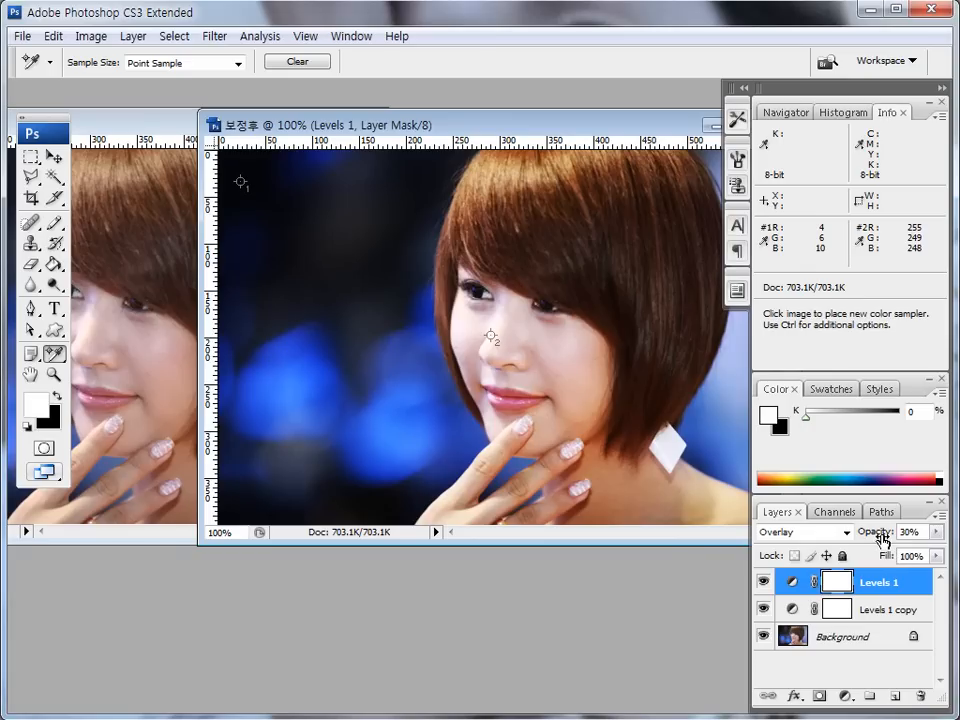
- Keep the Levels 1 layer's blend mode at Overlay and set its opacity to 20%
left_click(847, 537)
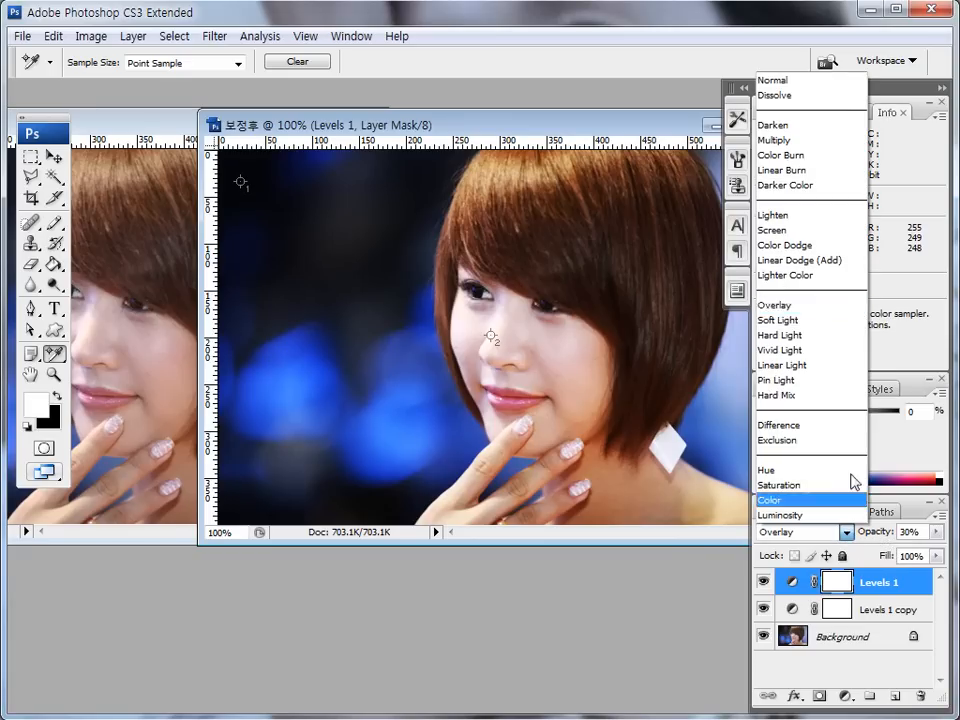
left_click(785, 306)
left_click(926, 532)
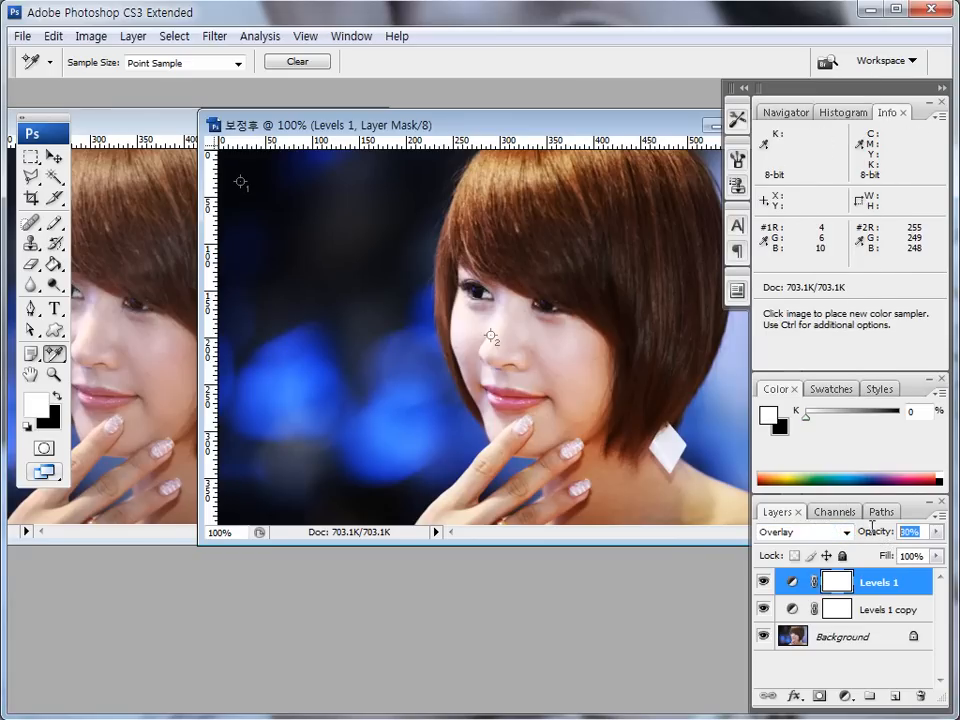
type("20")
key("Return")
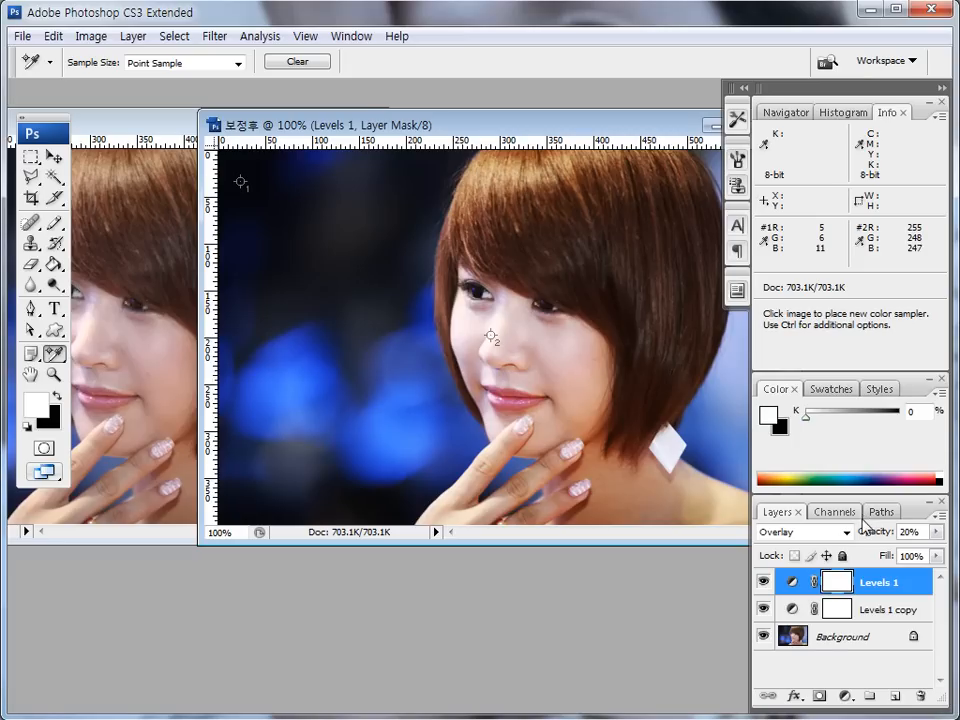
- Move the Levels 1 copy layer above Levels 1 and leave the copy selected
left_click(880, 610)
left_click_drag(853, 612, 876, 581)
left_click(883, 608)
left_click(885, 581)
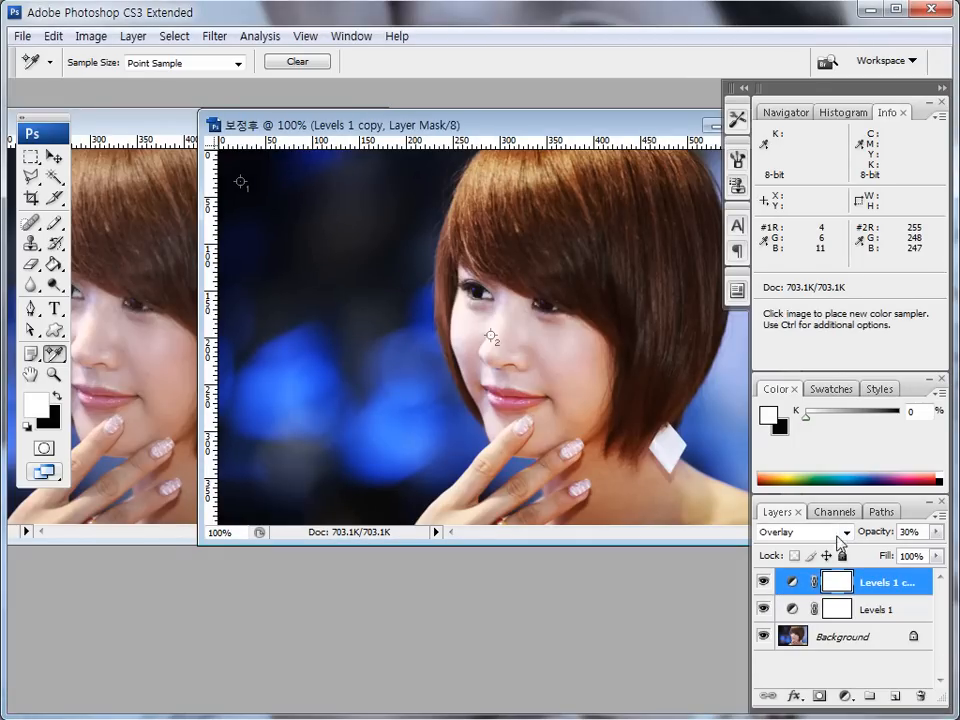
- Try the Screen blend mode on the Levels 1 copy layer and return it to Overlay
left_click(846, 532)
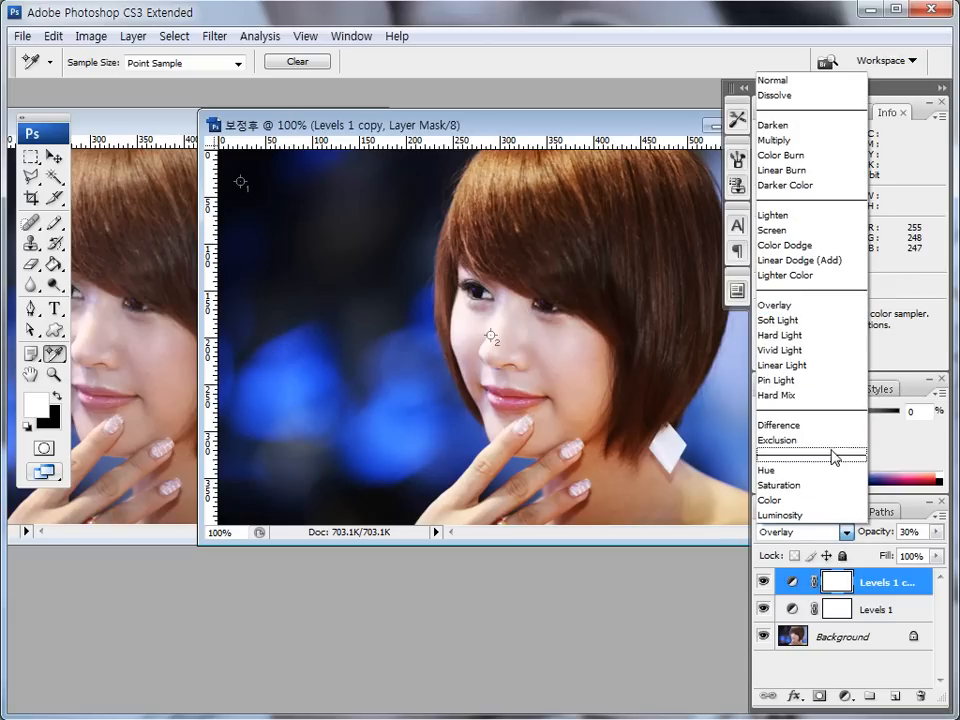
left_click(797, 230)
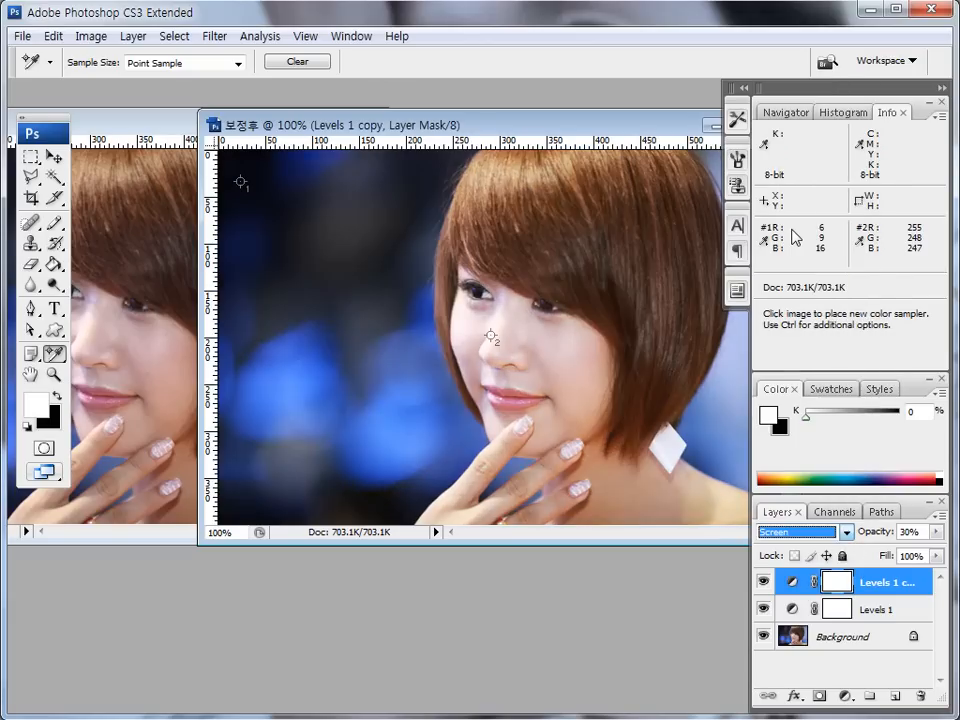
left_click(846, 532)
left_click(815, 308)
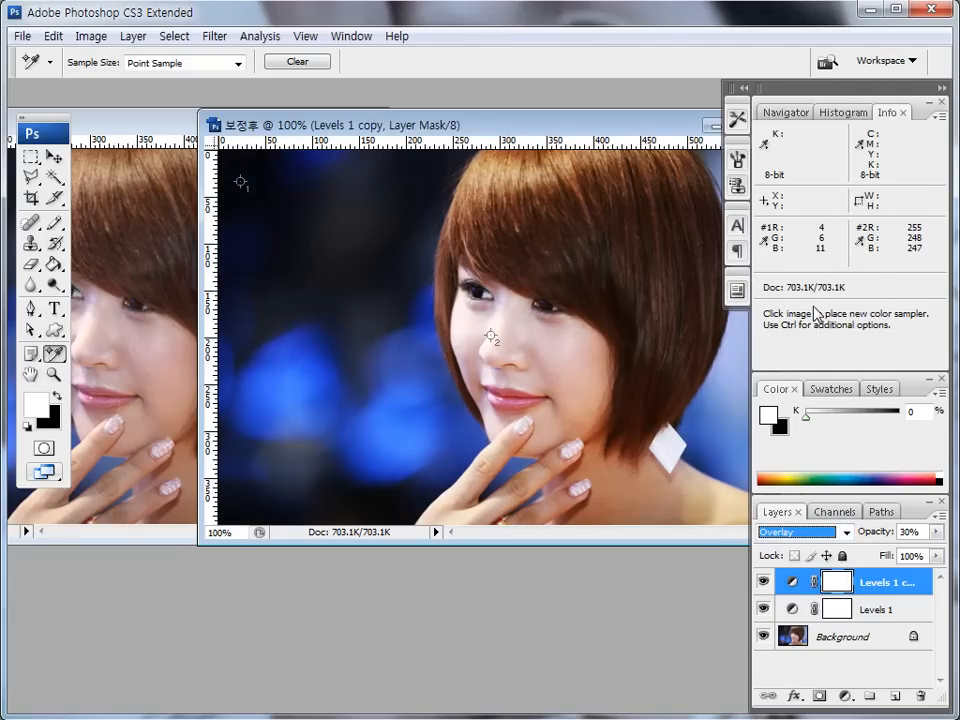
left_click(852, 608)
left_click(873, 588)
left_click(872, 608)
left_click(881, 589)
key("ctrl+shift+d")
mouse_move(852, 645)
left_mouse_down()
mouse_move(812, 649)
mouse_move(858, 626)
mouse_move(822, 657)
left_mouse_up()
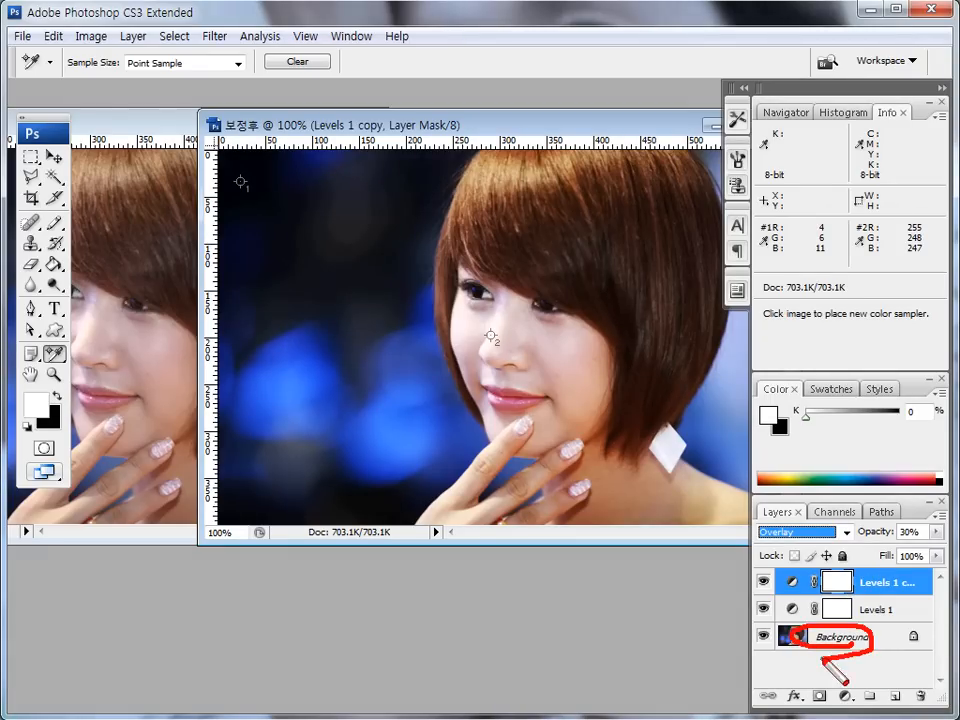
key("Escape")
- Duplicate the Background layer and apply a Gaussian Blur with a 2-pixel radius to the copy
left_click(837, 642)
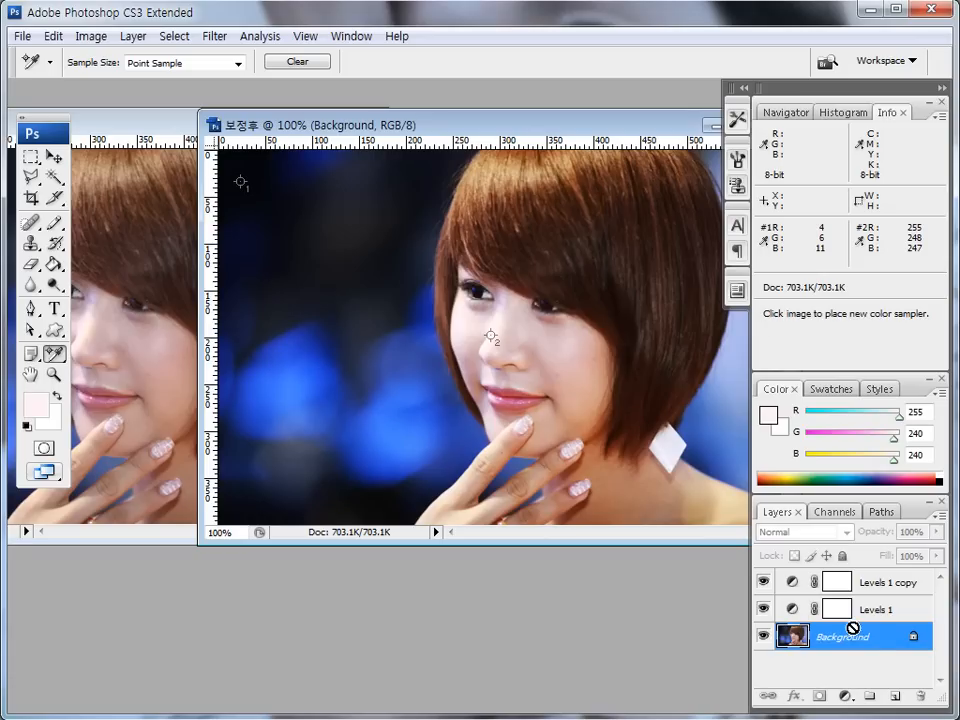
key("ctrl+j")
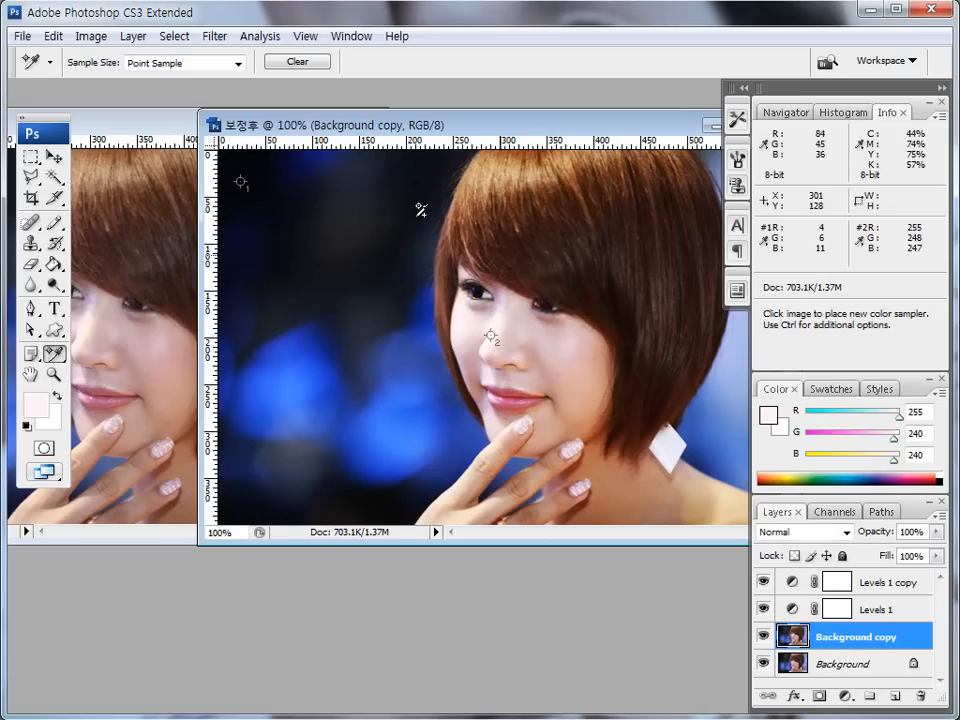
left_click(214, 36)
mouse_move(243, 228)
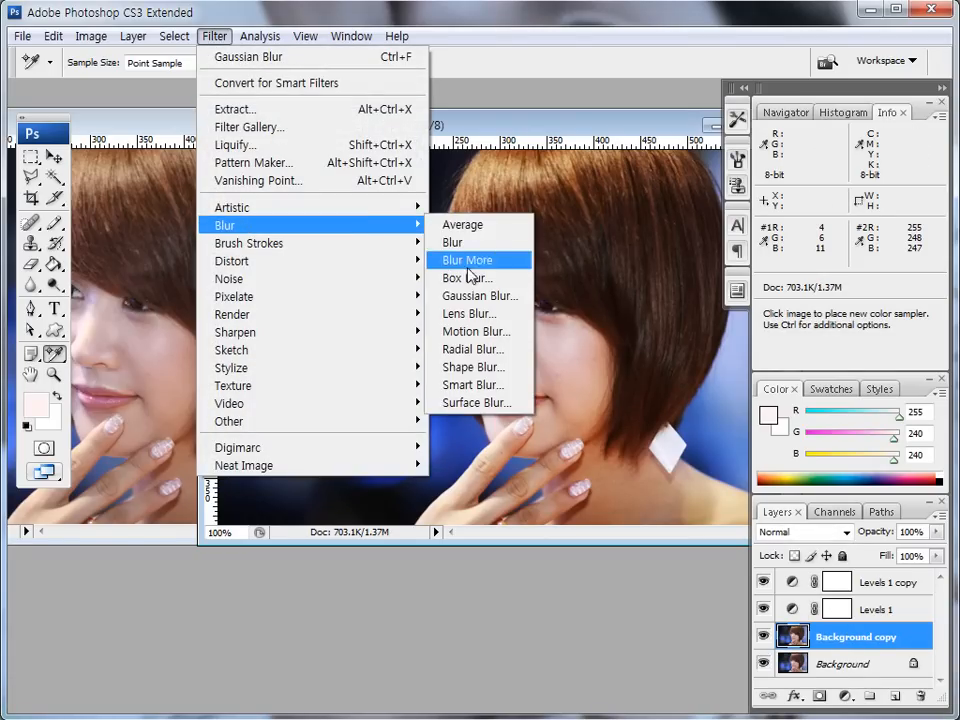
left_click(462, 296)
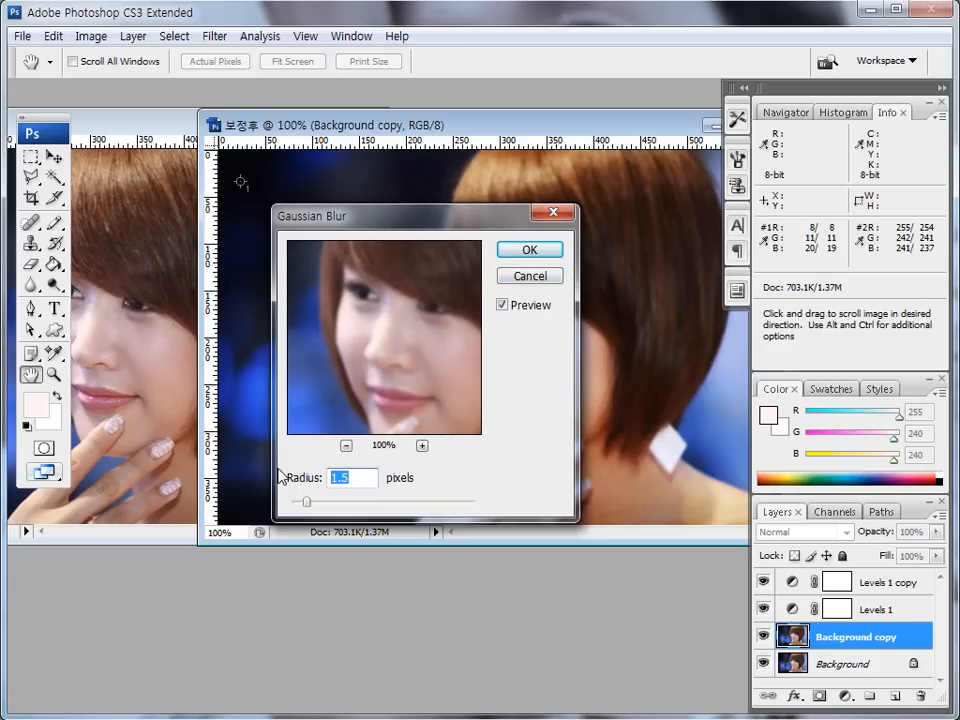
type("2")
left_click(527, 252)
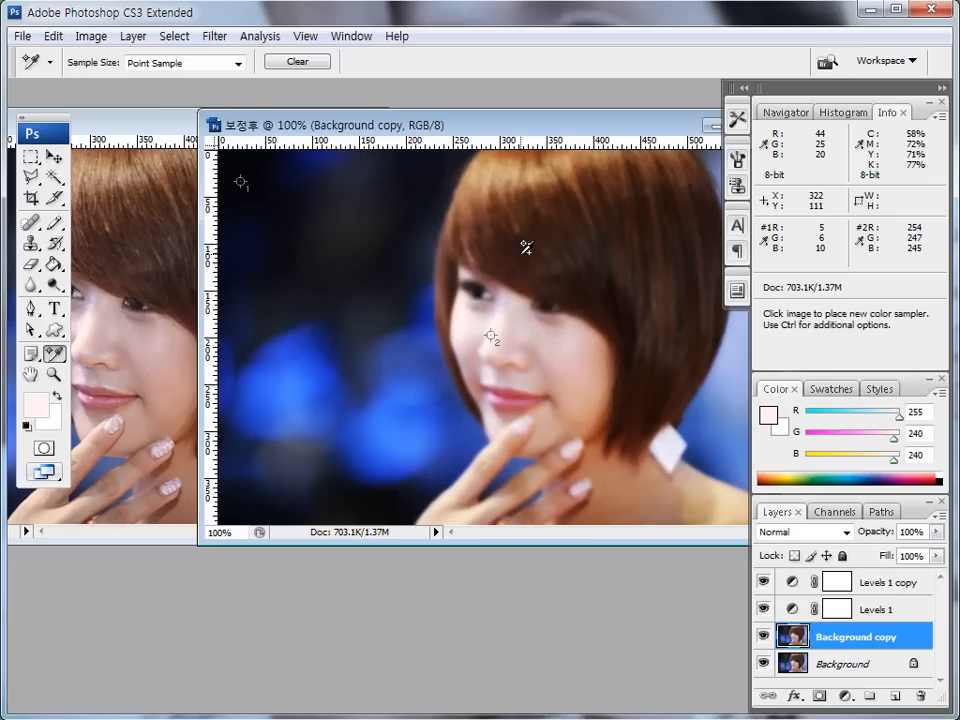
- Set the blurred Background copy layer to Overlay blend mode at 20% opacity
mouse_move(818, 645)
left_mouse_down()
mouse_move(871, 672)
mouse_move(908, 639)
mouse_move(836, 625)
mouse_move(806, 640)
left_mouse_up()
left_click_drag(755, 541, 849, 540)
left_click(846, 532)
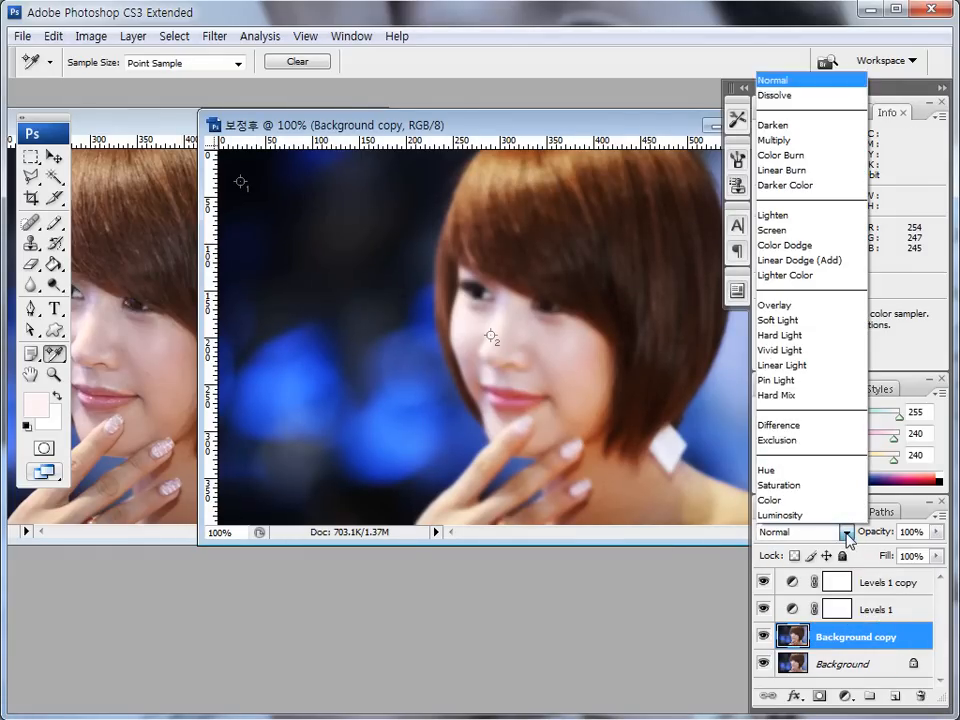
left_click(790, 304)
key("Tab")
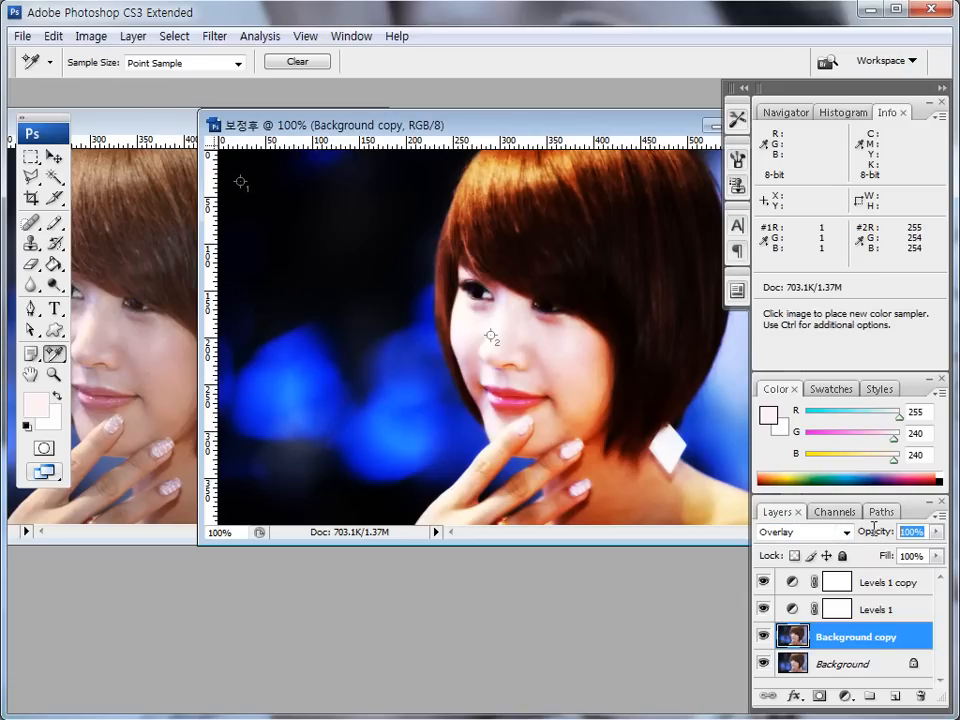
type("20")
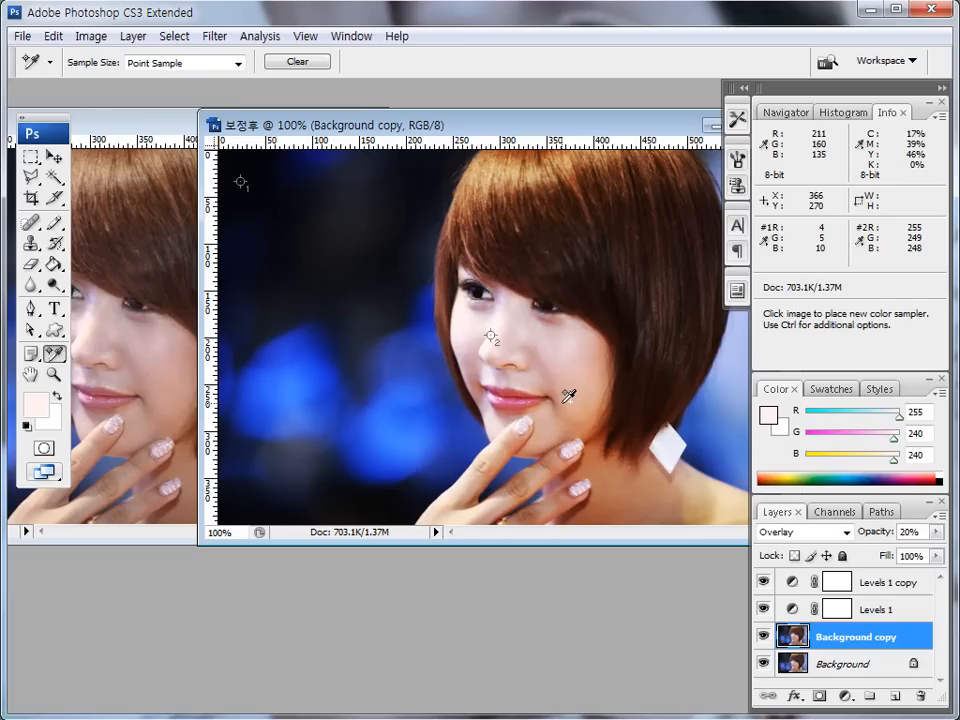
- Move the 보정후 window slightly farther away from the original image
left_click_drag(379, 127, 400, 126)
key("ctrl+shift+d")
mouse_move(512, 300)
left_mouse_down()
mouse_move(493, 304)
mouse_move(512, 290)
left_mouse_up()
left_click_drag(591, 313, 577, 322)
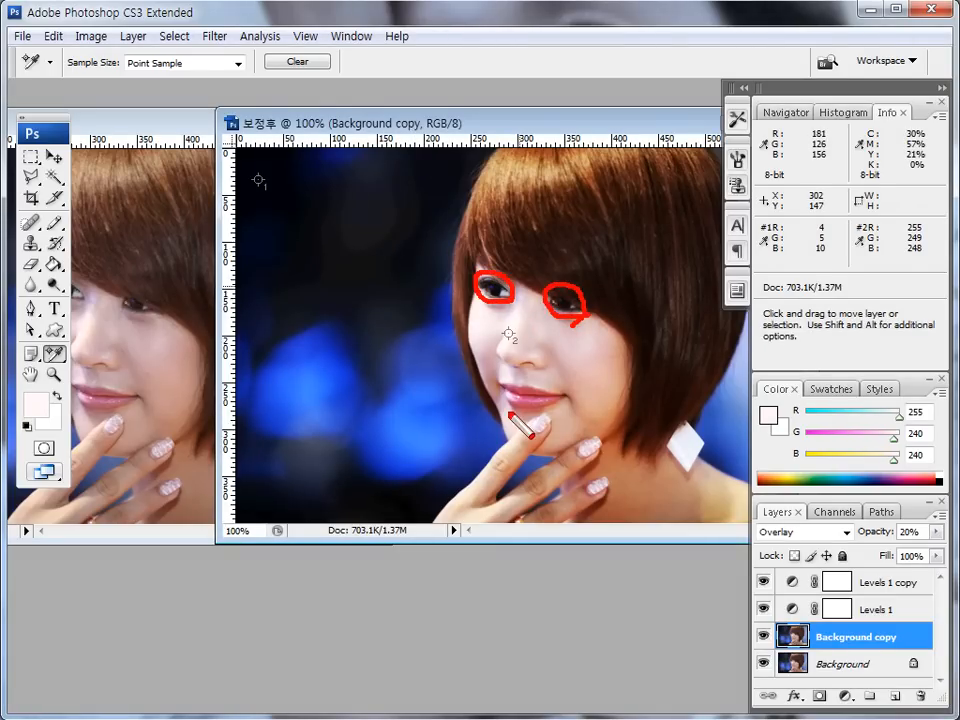
key("Escape")
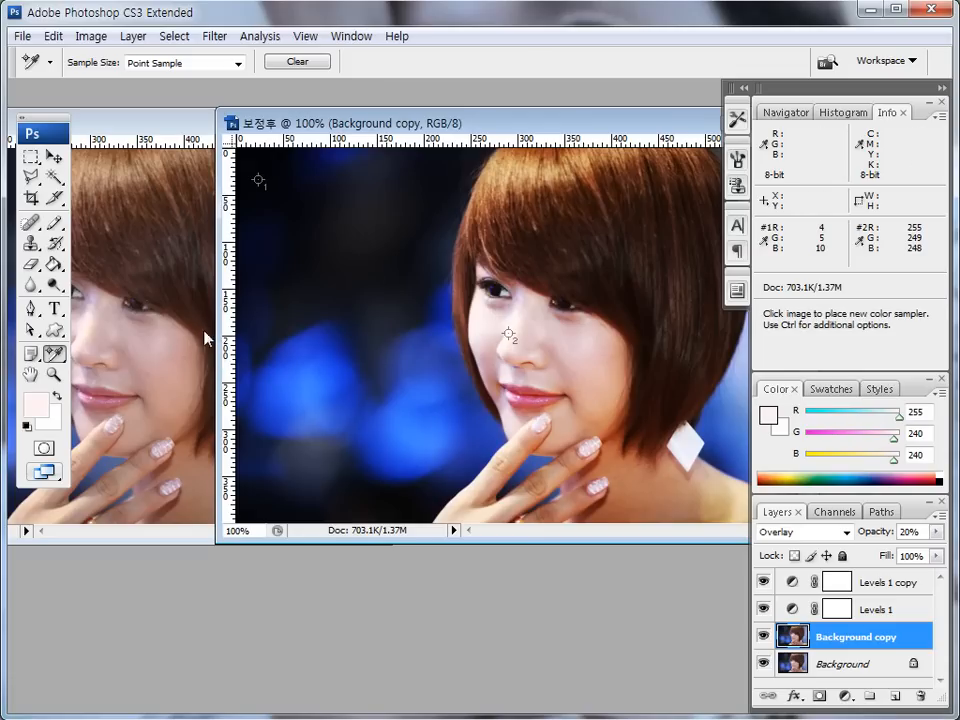
- Choose the Burn tool and make the original Background layer active
left_click(55, 286)
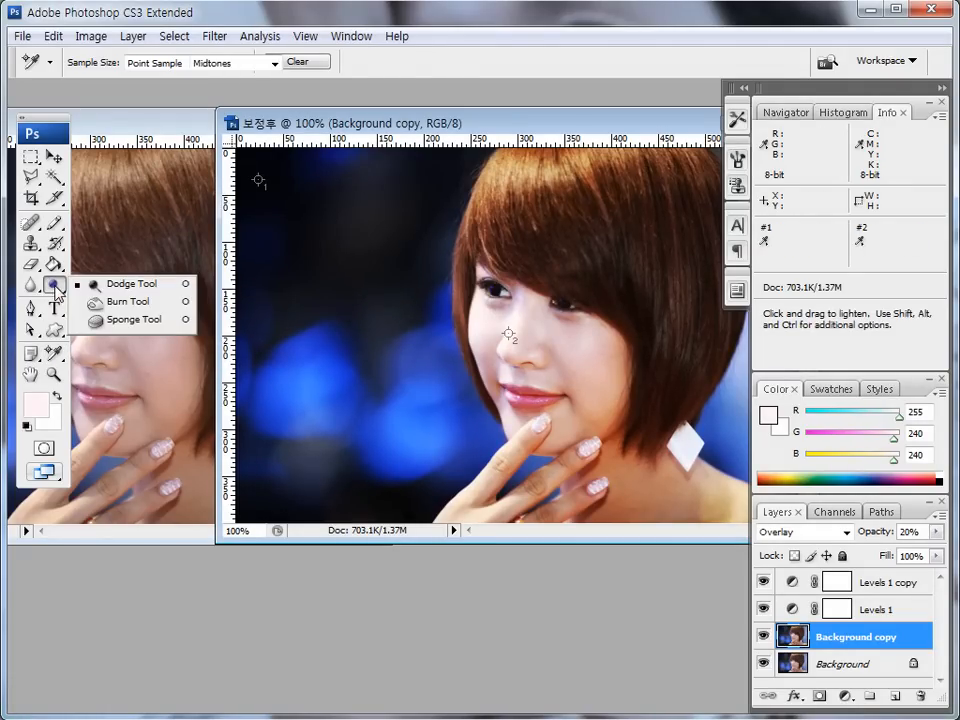
left_click(110, 303)
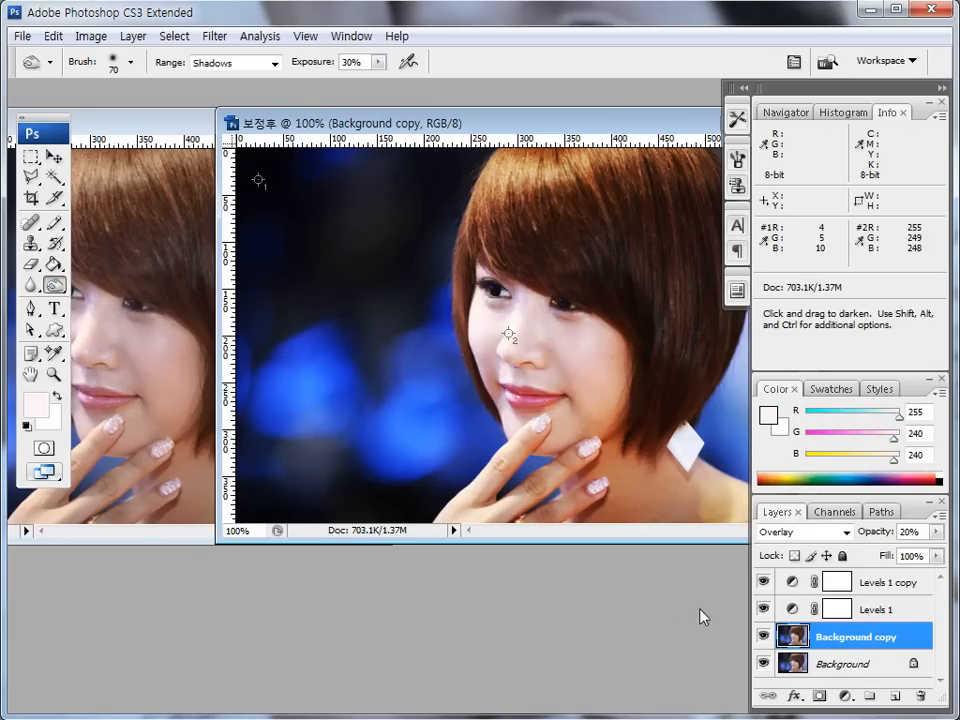
mouse_move(858, 680)
left_mouse_down()
mouse_move(817, 681)
mouse_move(826, 656)
mouse_move(916, 664)
left_mouse_up()
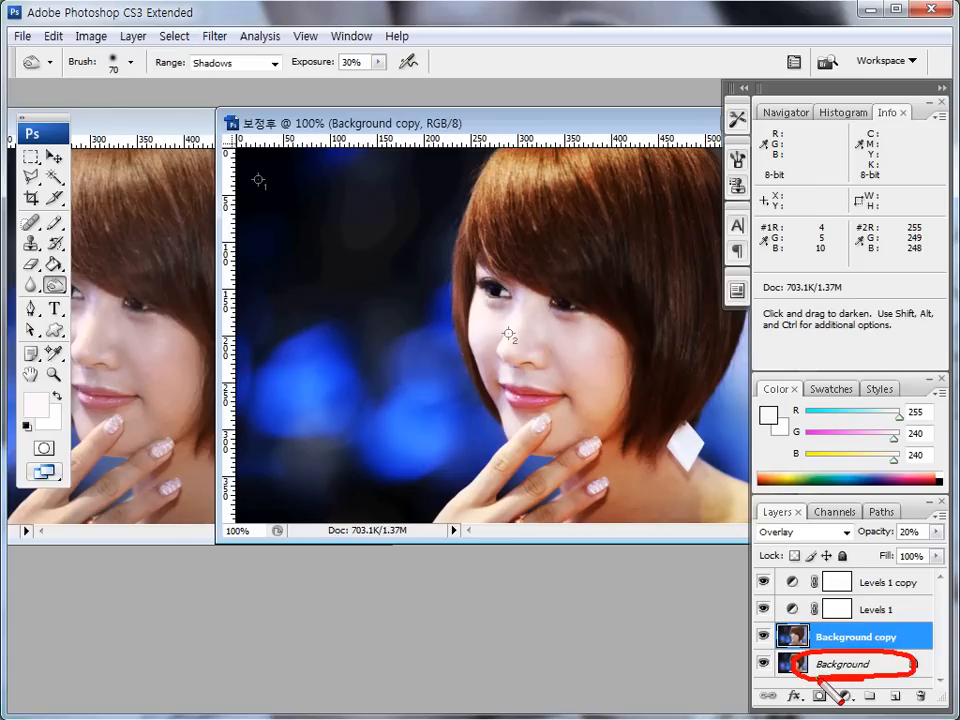
left_click(835, 666)
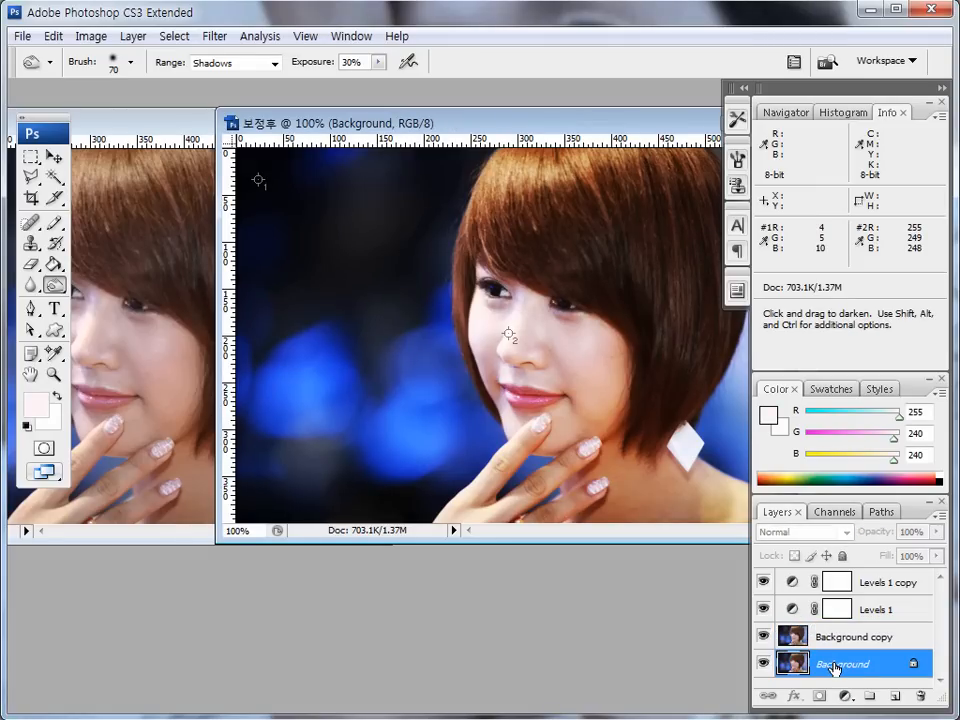
left_click_drag(842, 681, 868, 681)
key("Escape")
- Set the Burn tool's range to Shadows, with exposure at 30%
left_click(55, 285)
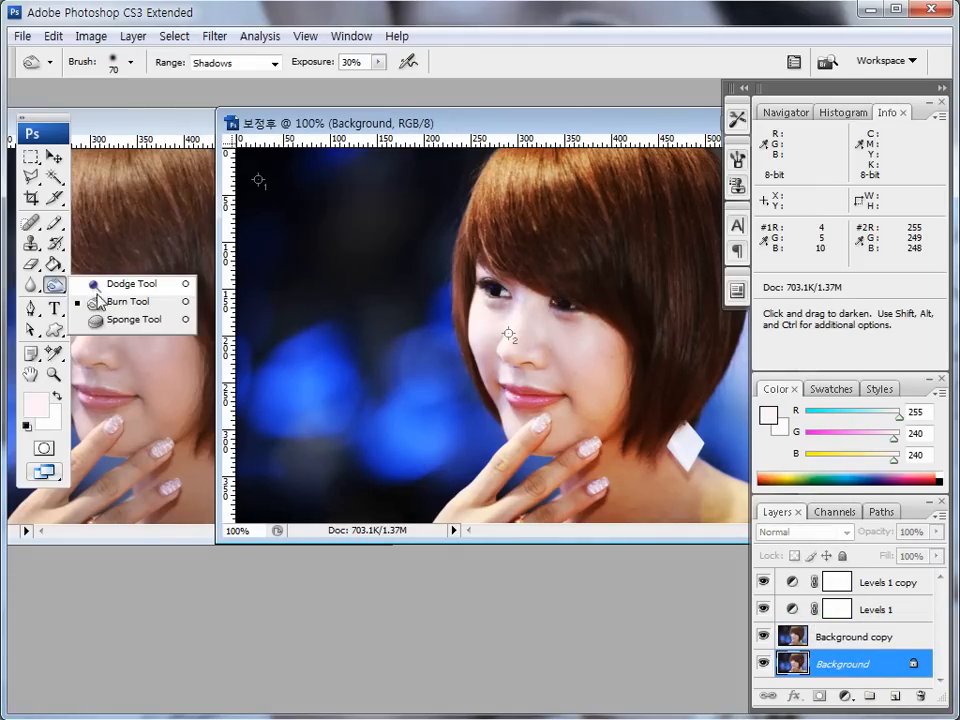
left_click(98, 300)
left_click_drag(153, 70, 272, 68)
key("Escape")
left_click(274, 63)
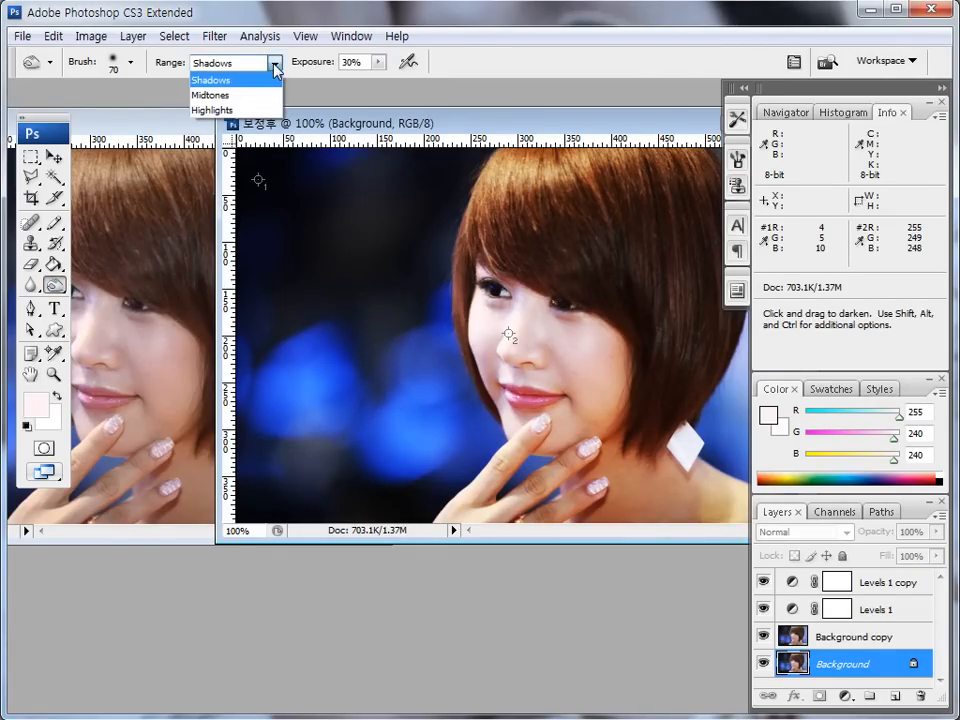
left_click(225, 82)
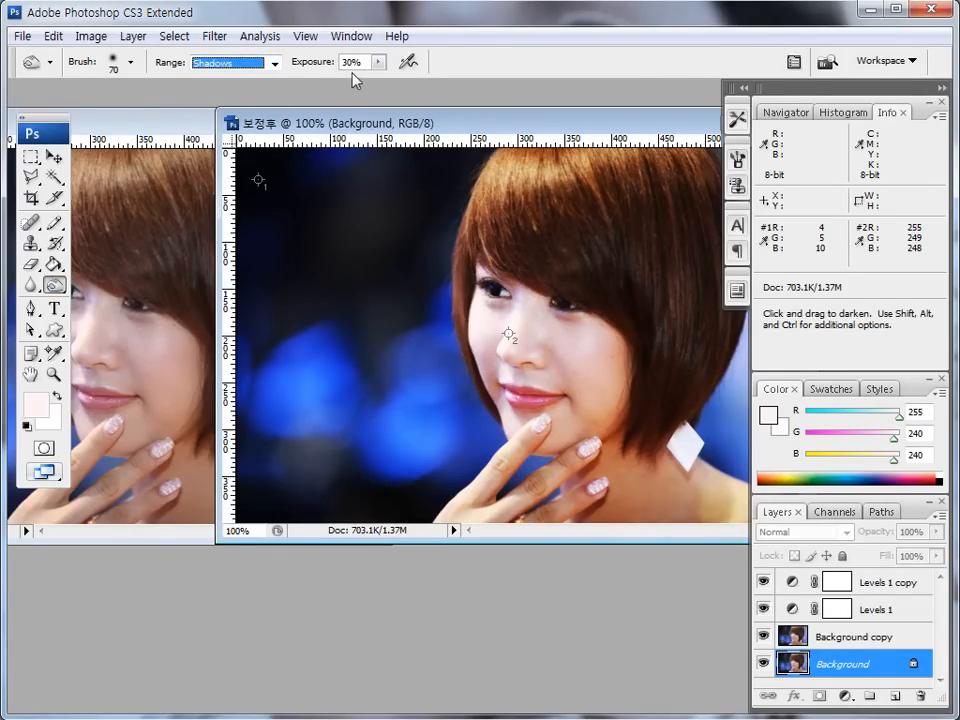
mouse_move(345, 80)
left_mouse_down()
mouse_move(383, 70)
mouse_move(376, 50)
mouse_move(341, 80)
left_mouse_up()
key("Escape")
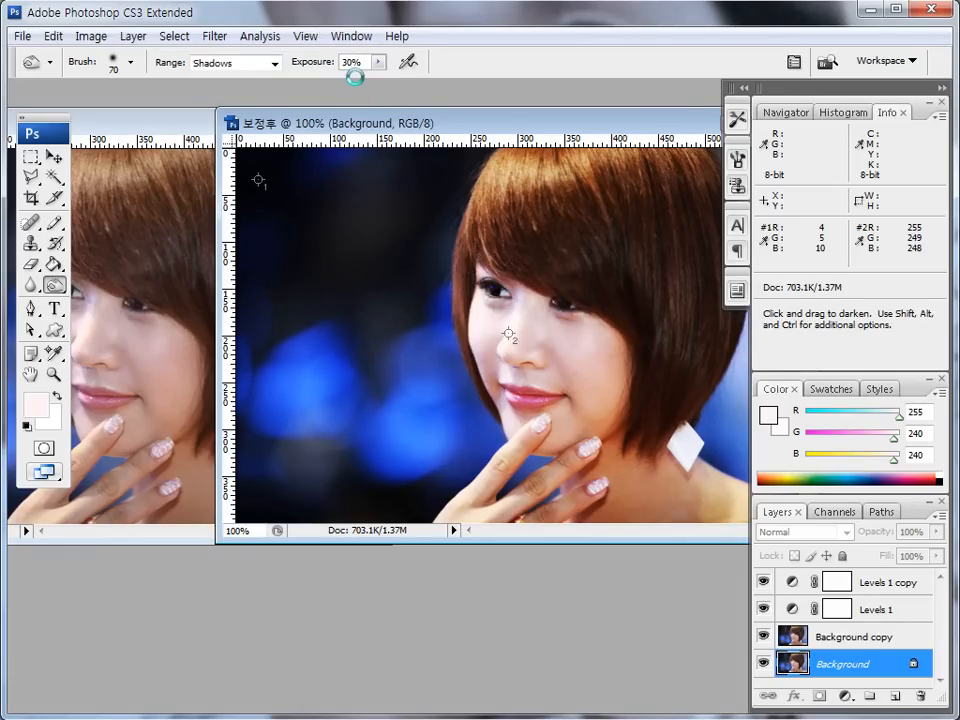
- Burn both eyes on the Background layer, using a size 50 brush for the first eye and size 25 for the second
key("bracketleft")
key("bracketleft")
left_click_drag(490, 289, 500, 293)
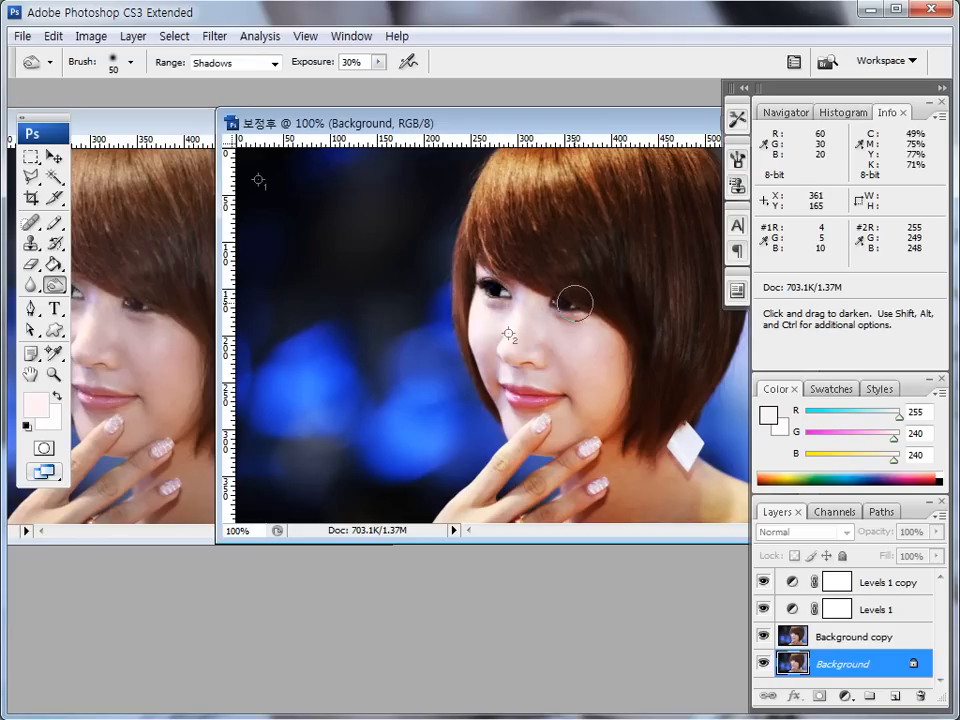
key("bracketleft")
key("bracketleft")
key("bracketleft")
left_click_drag(558, 302, 569, 308)
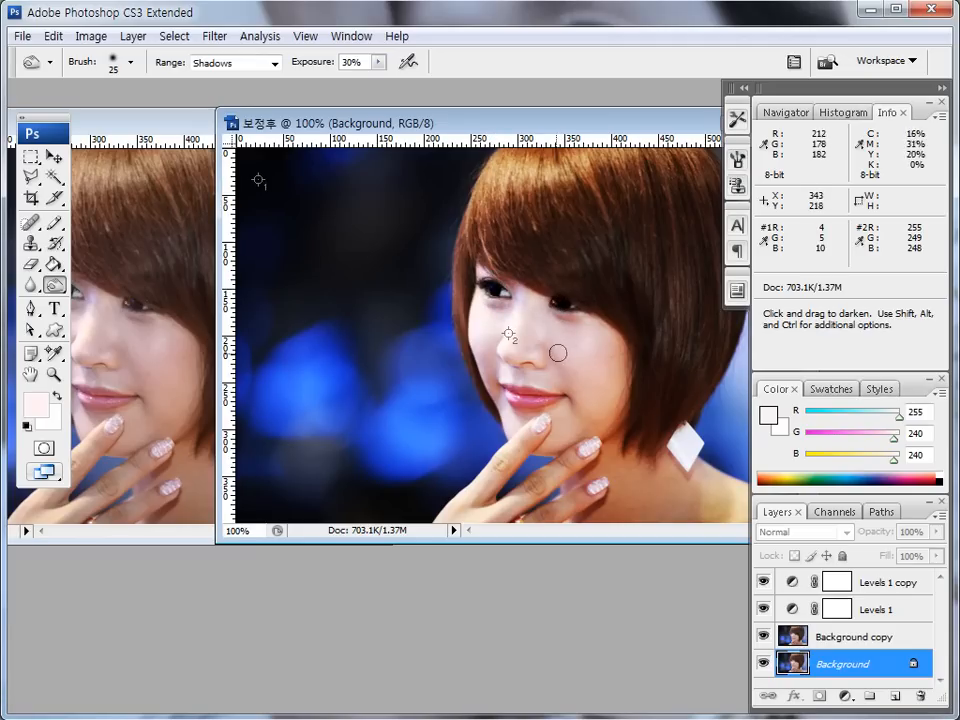
- Lighten the facial skin with the Dodge tool at Midtones range and 50% exposure, reducing the brush size to 50
mouse_move(58, 290)
left_mouse_down()
mouse_move(113, 297)
mouse_move(112, 285)
left_mouse_up()
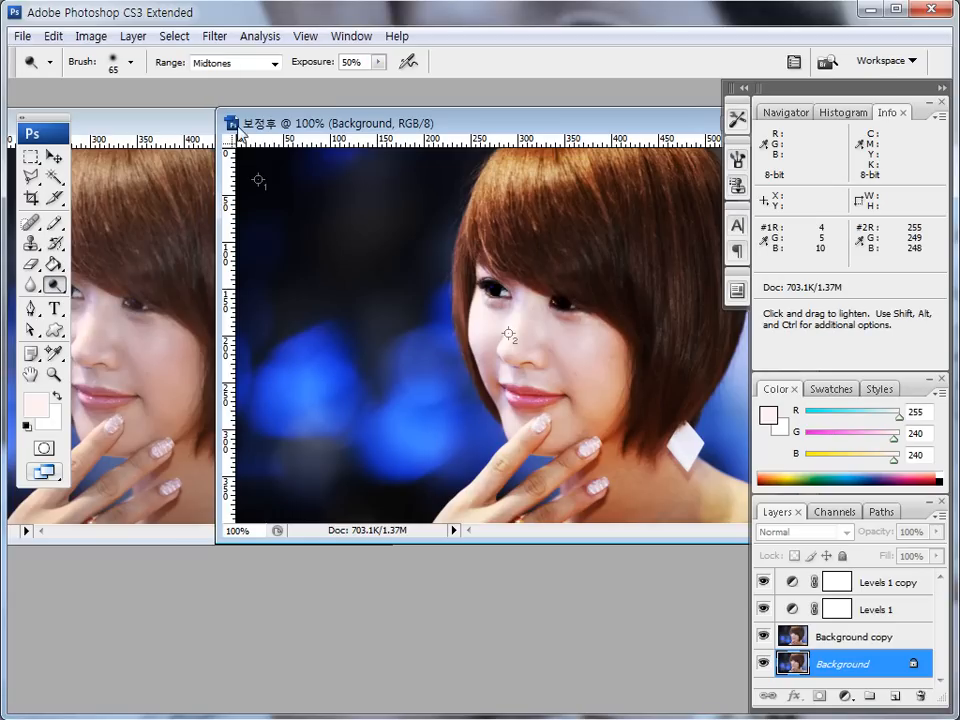
left_click_drag(157, 72, 252, 84)
left_click(272, 64)
left_click(246, 94)
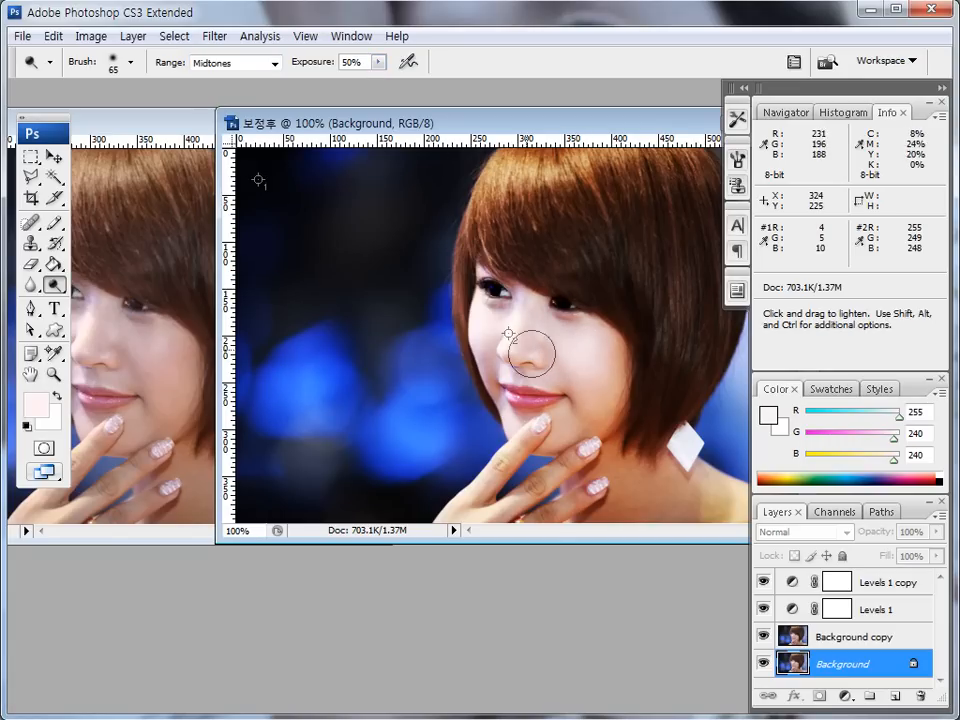
key("bracketleft")
key("bracketleft")
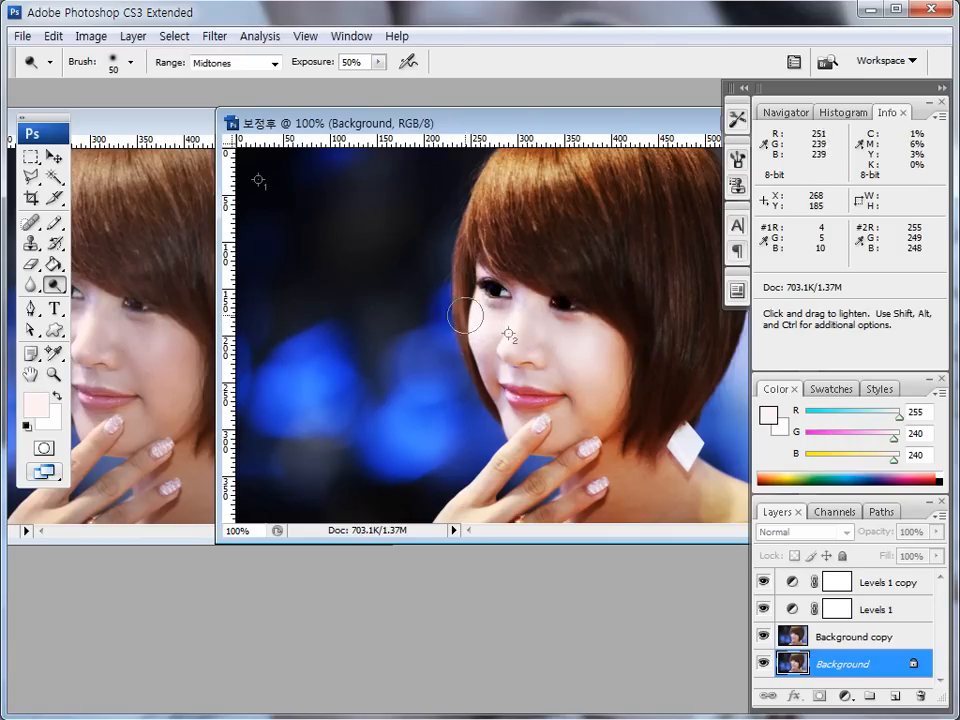
- Switch to the Move tool and place the original and 보정후 windows side by side to compare the faces
left_click(55, 157)
left_click_drag(355, 124, 429, 126)
left_click(222, 128)
left_click_drag(222, 128, 321, 128)
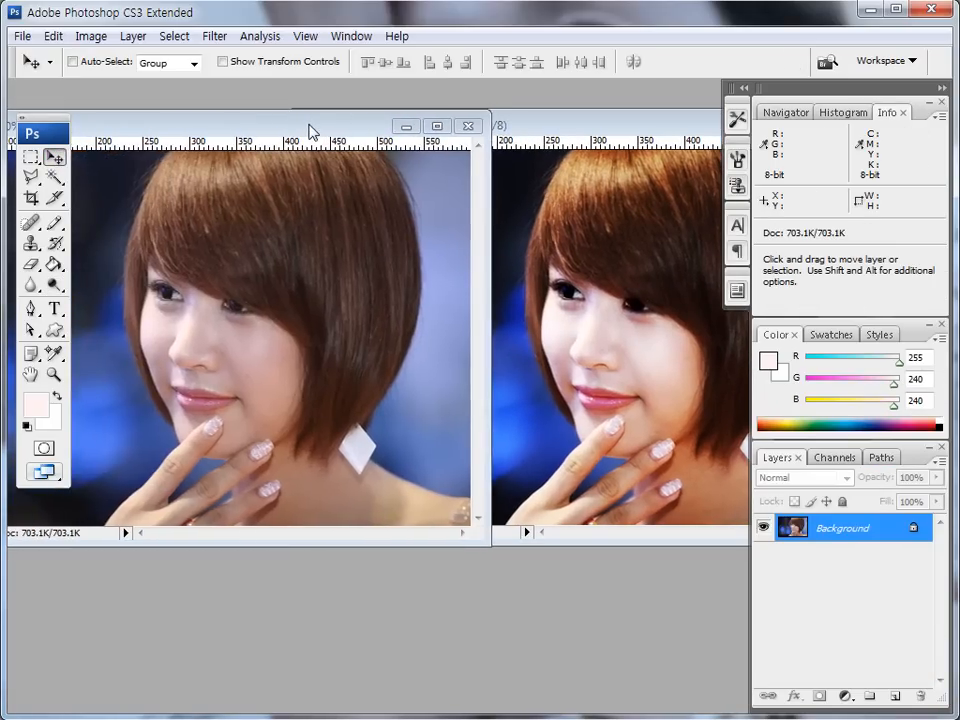
left_click(531, 130)
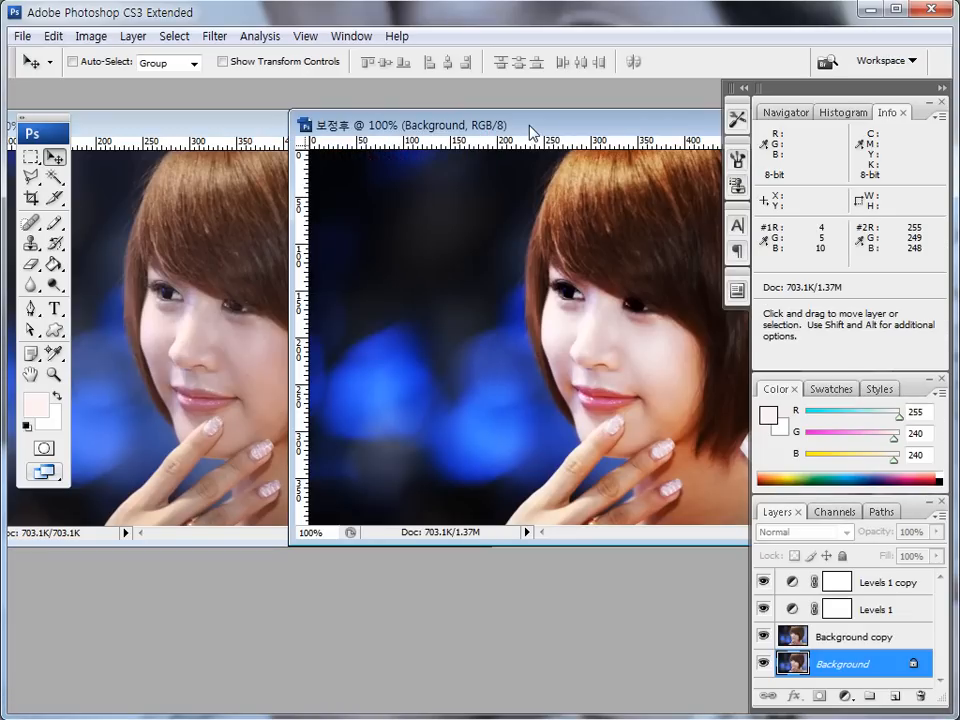